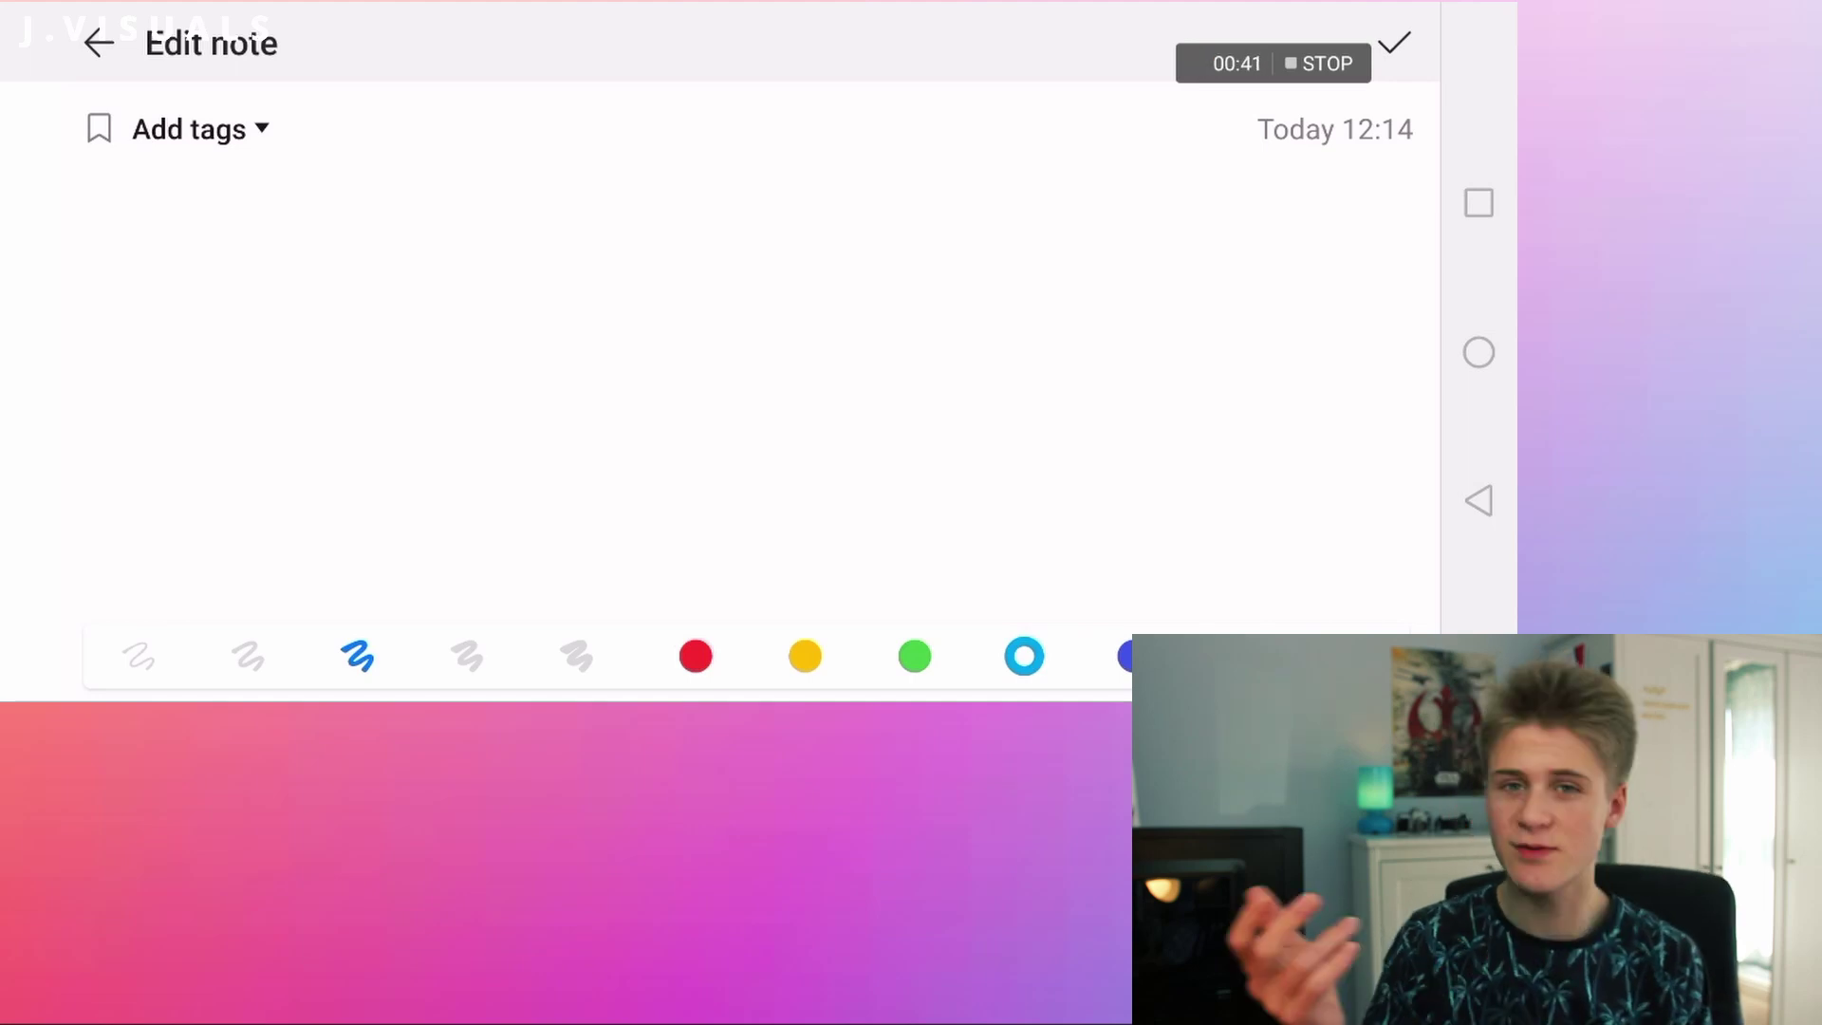
Step: Handwrite the date 11/4/19 in blue pen strokes across the note canvas
{"action": "left_click", "coordinate": [257, 340]}
{"action": "left_click_drag", "start_coordinate": [265, 254], "coordinate": [256, 458]}
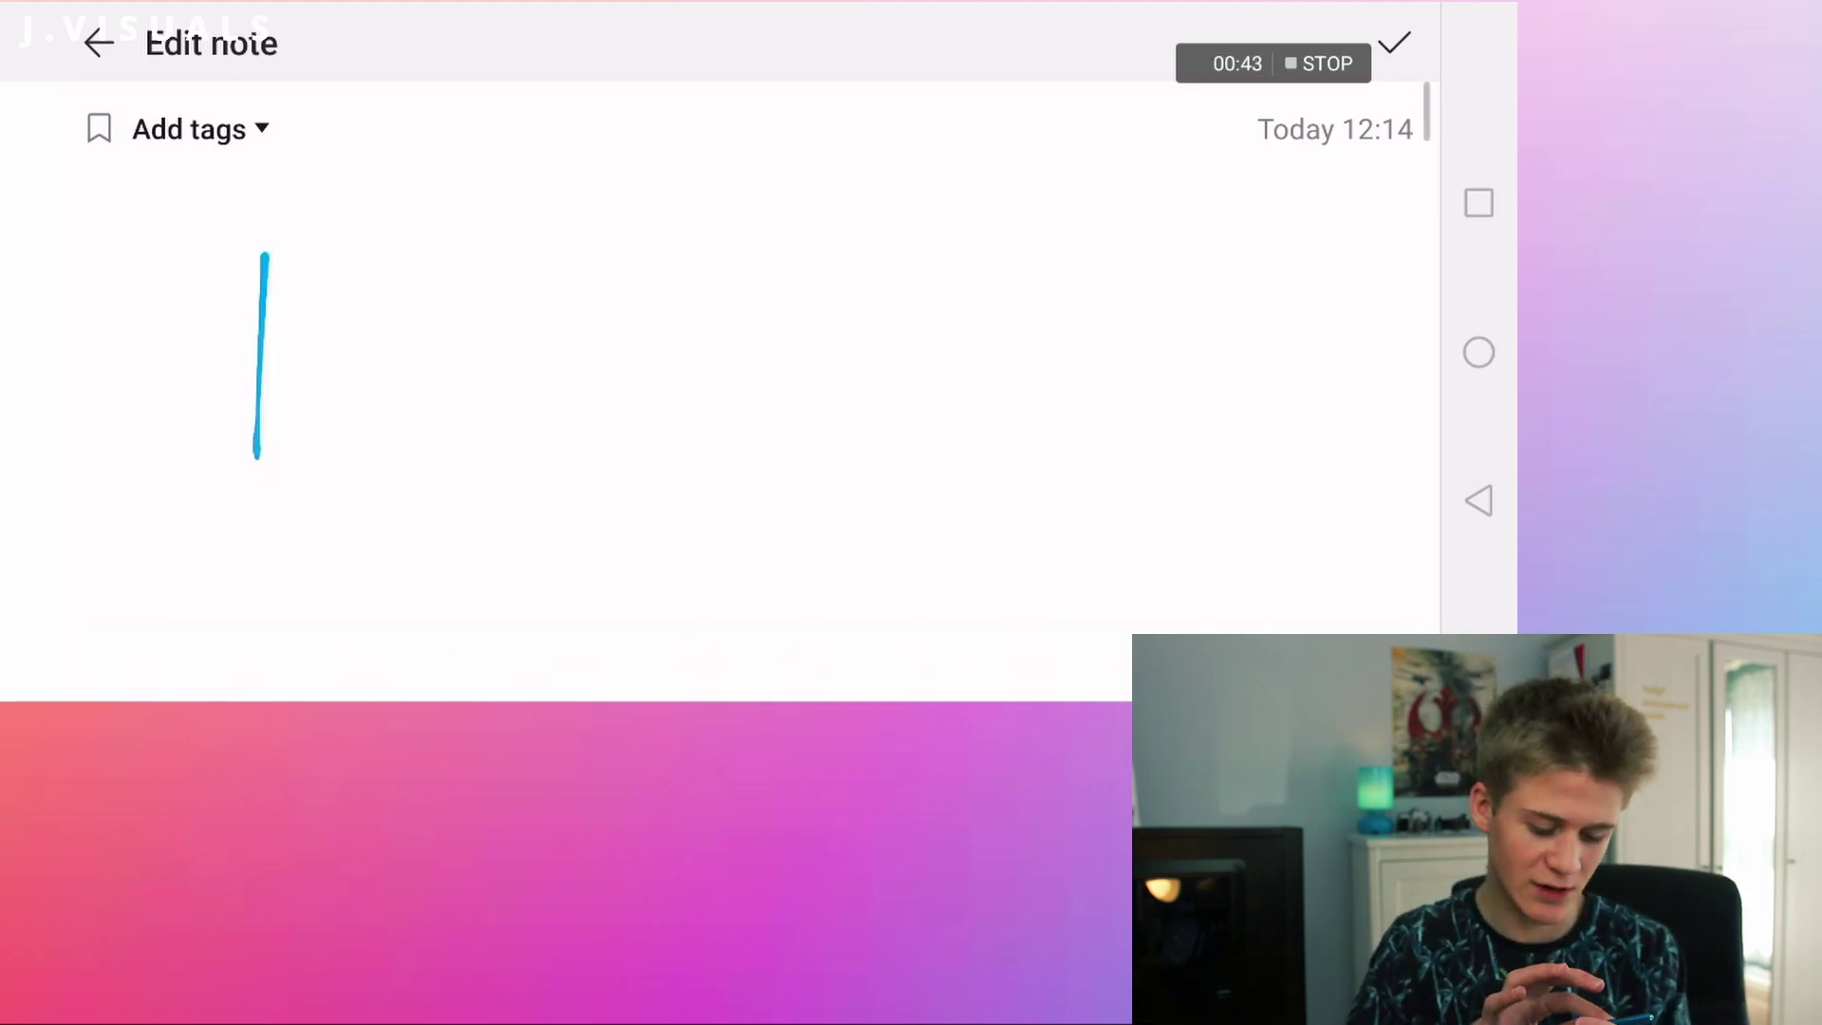
{"action": "left_click_drag", "start_coordinate": [365, 264], "coordinate": [344, 439]}
{"action": "left_click_drag", "start_coordinate": [529, 194], "coordinate": [430, 462]}
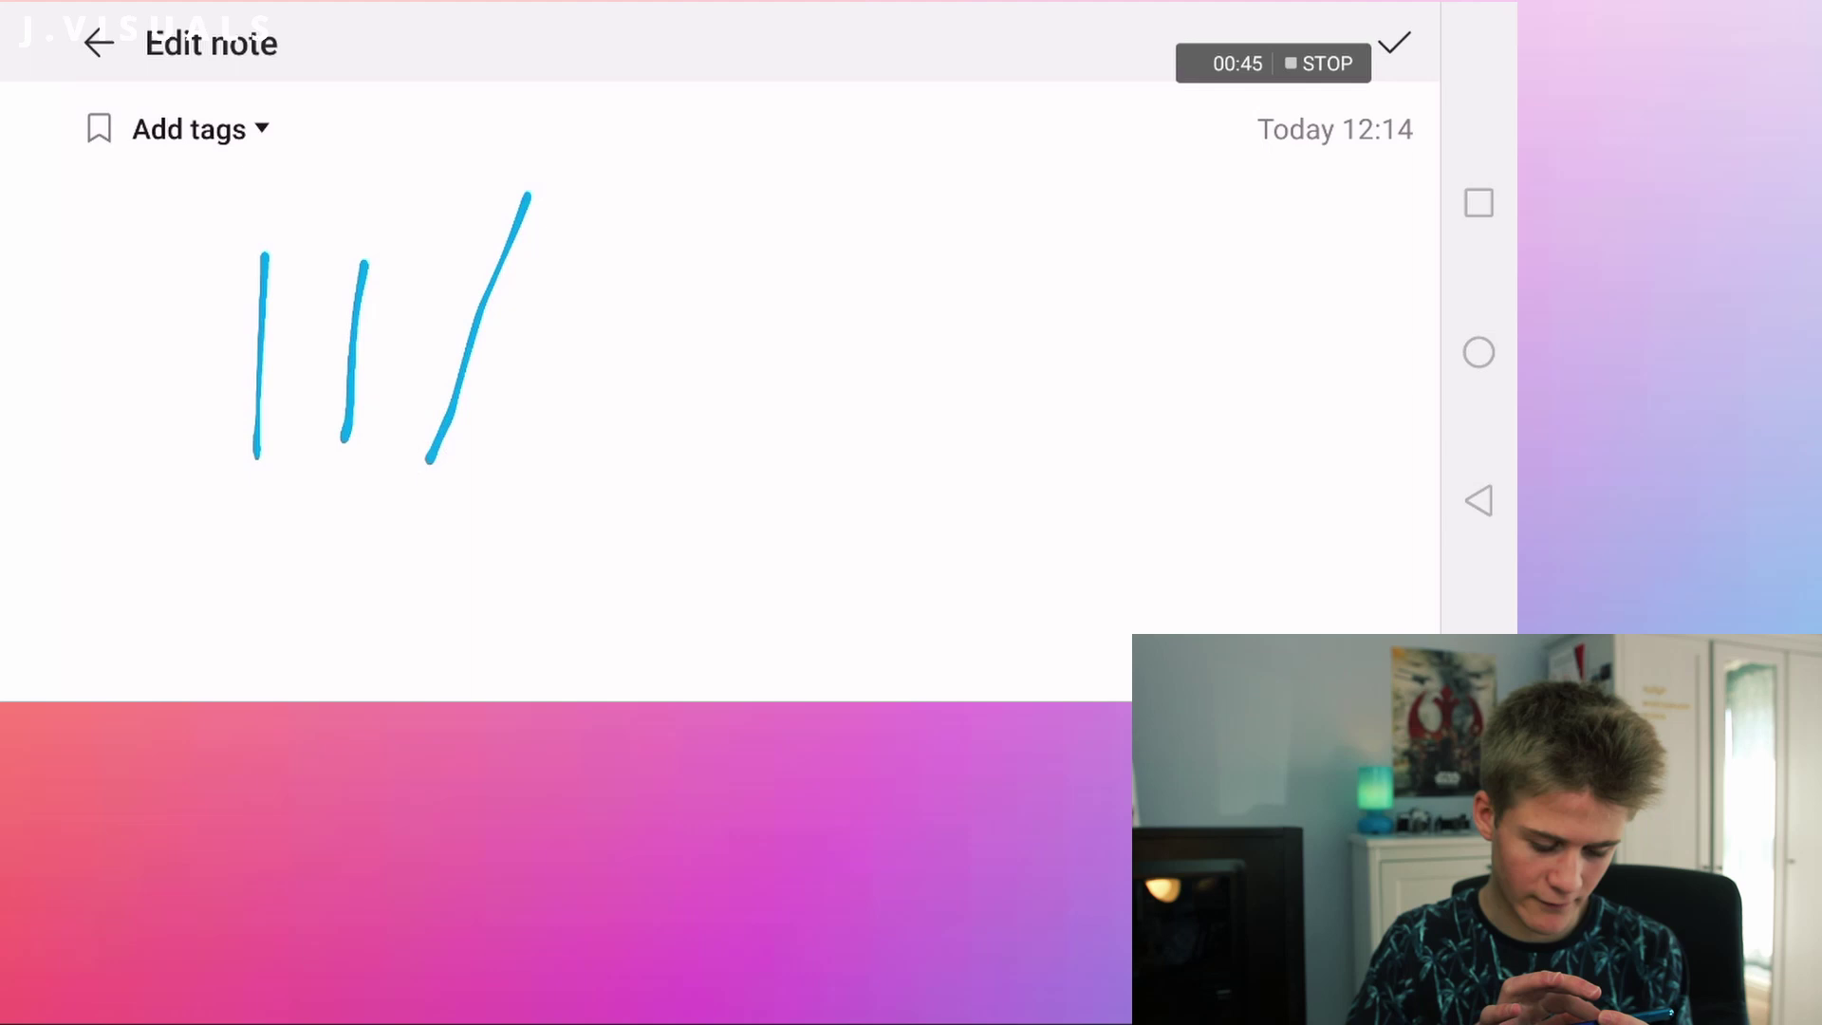
{"action": "mouse_move", "coordinate": [562, 245]}
{"action": "left_mouse_down"}
{"action": "mouse_move", "coordinate": [623, 429]}
{"action": "mouse_move", "coordinate": [664, 429]}
{"action": "mouse_move", "coordinate": [638, 478]}
{"action": "left_mouse_up"}
{"action": "left_click_drag", "start_coordinate": [836, 223], "coordinate": [701, 463]}
{"action": "left_click_drag", "start_coordinate": [837, 296], "coordinate": [835, 439]}
{"action": "mouse_move", "coordinate": [940, 462]}
{"action": "left_mouse_down"}
{"action": "mouse_move", "coordinate": [932, 295]}
{"action": "mouse_move", "coordinate": [908, 361]}
{"action": "mouse_move", "coordinate": [963, 361]}
{"action": "left_mouse_up"}
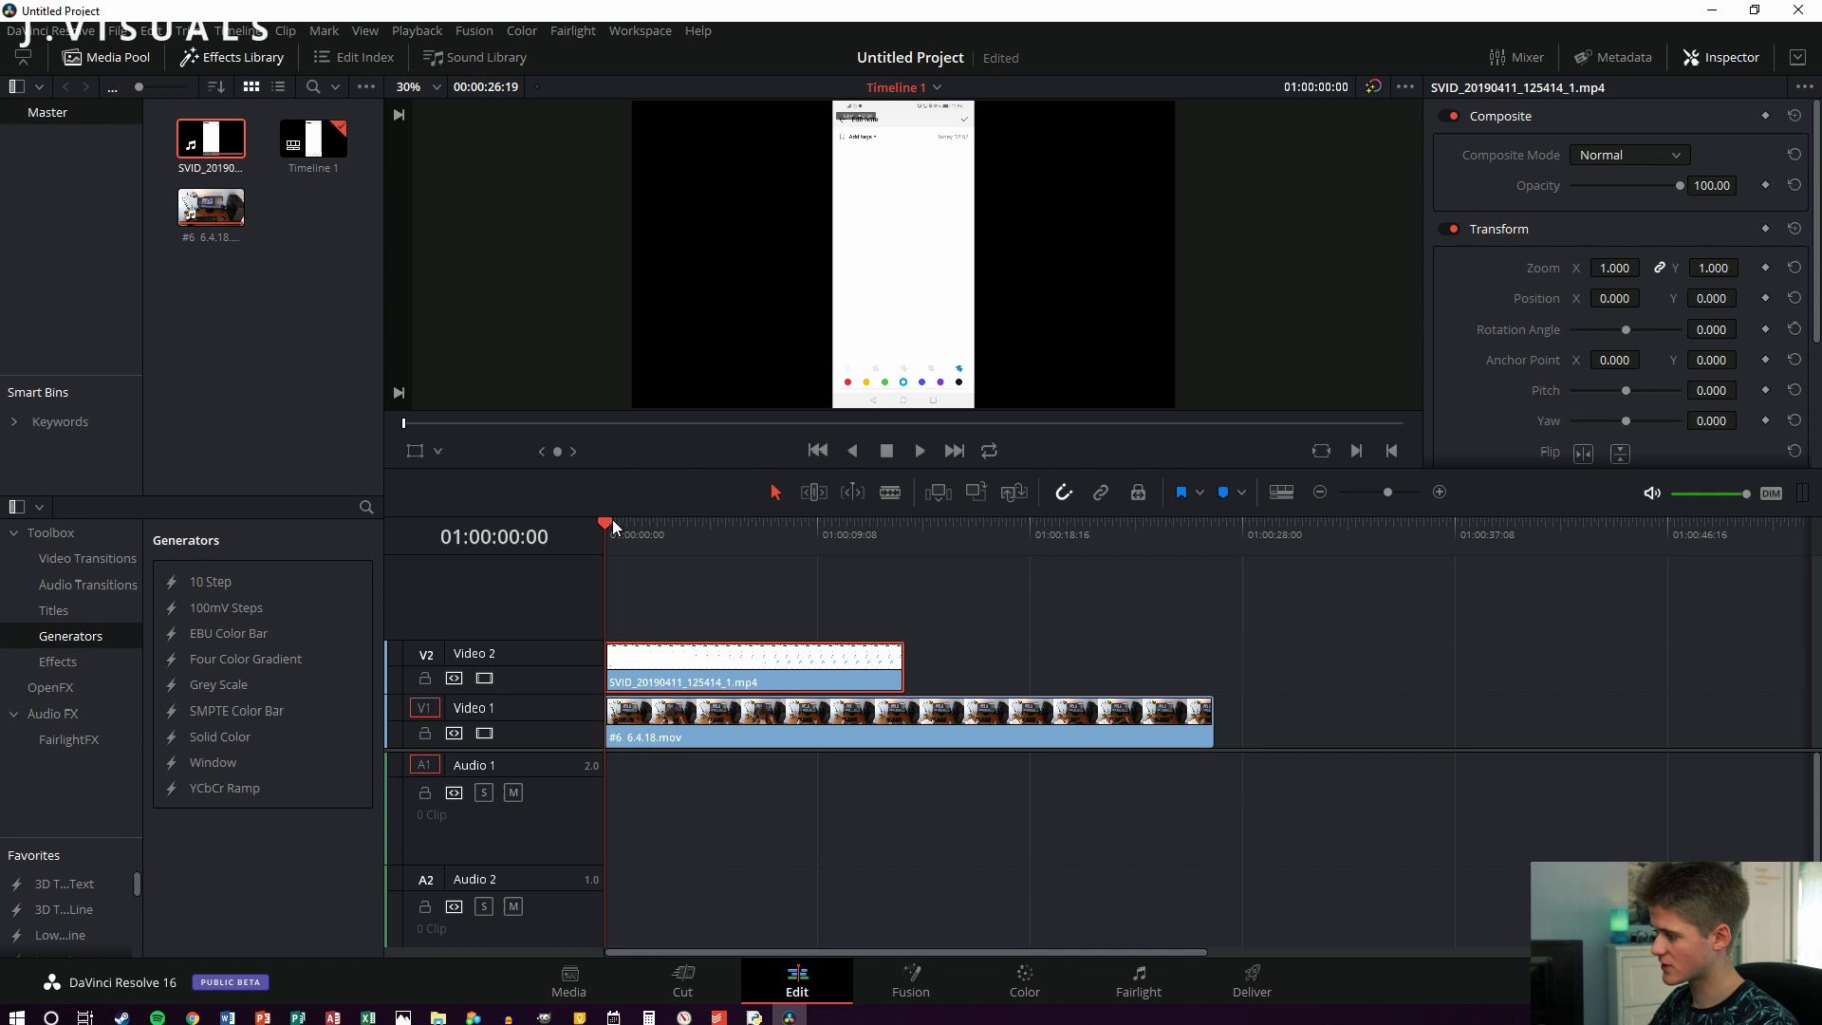
{"action": "left_click_drag", "start_coordinate": [605, 522], "coordinate": [652, 531]}
{"action": "key", "text": "Home"}
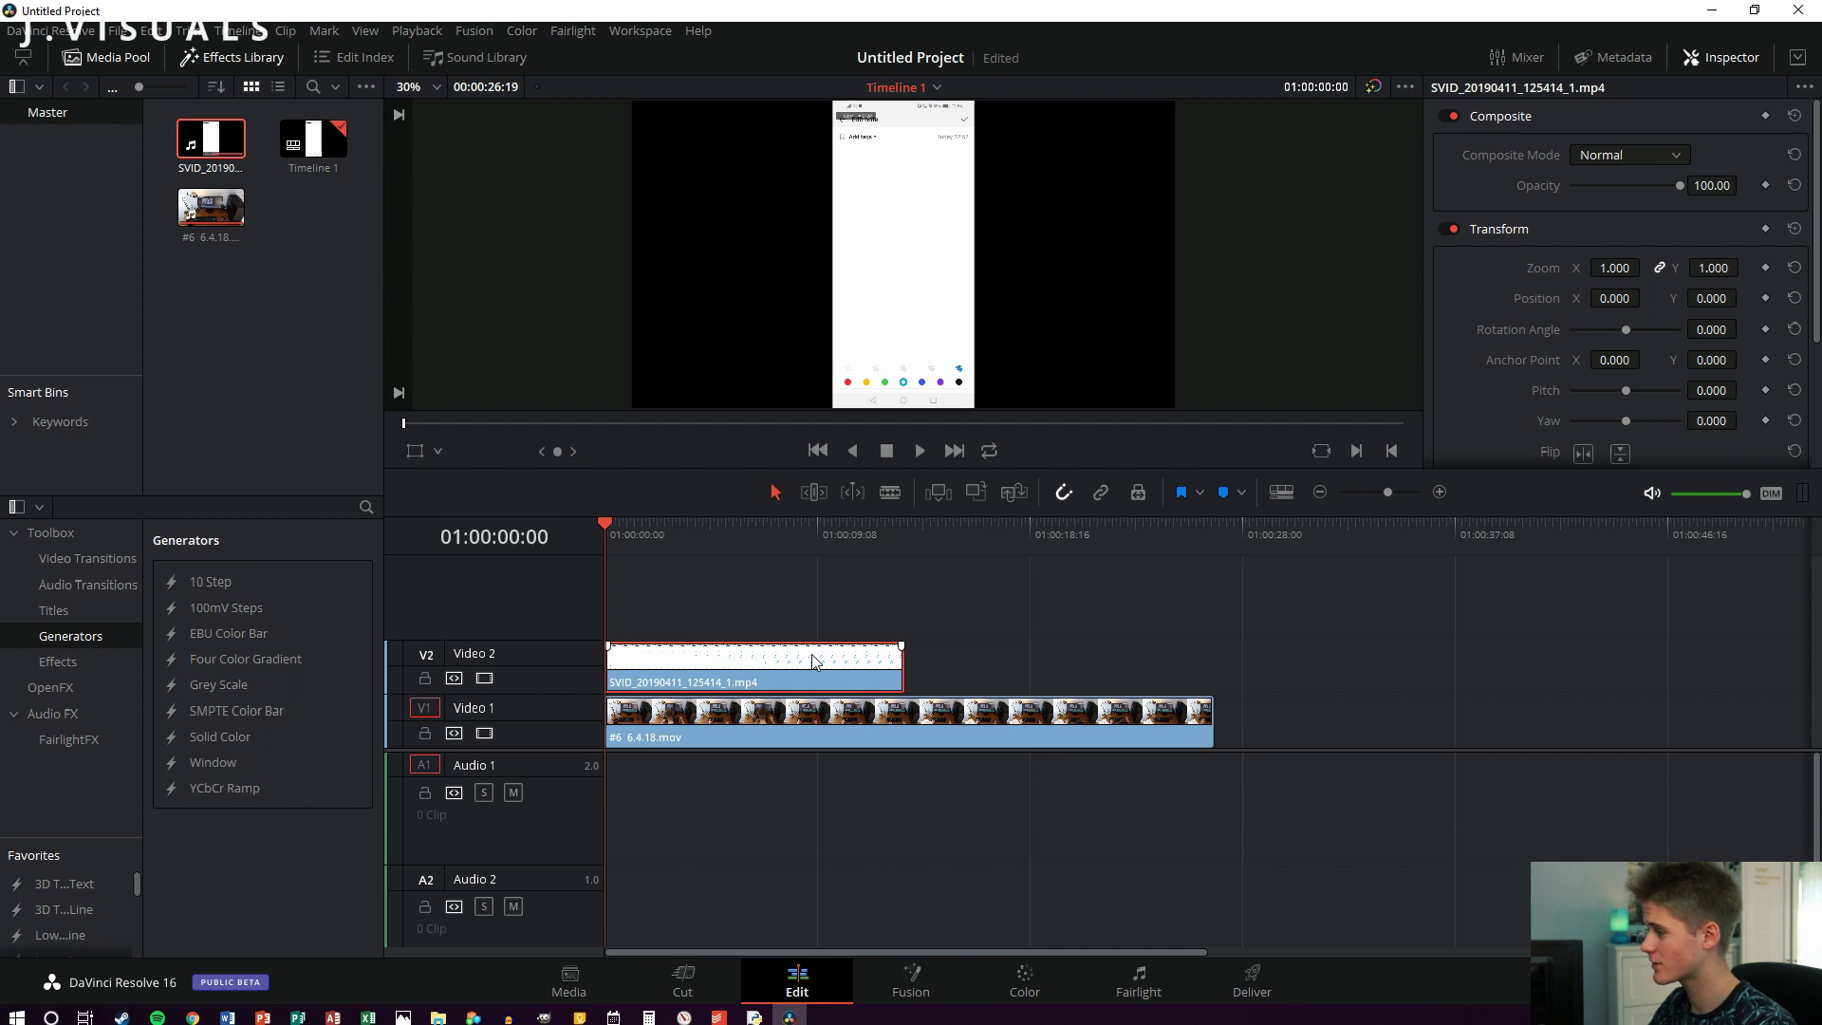
{"action": "key", "text": "space"}
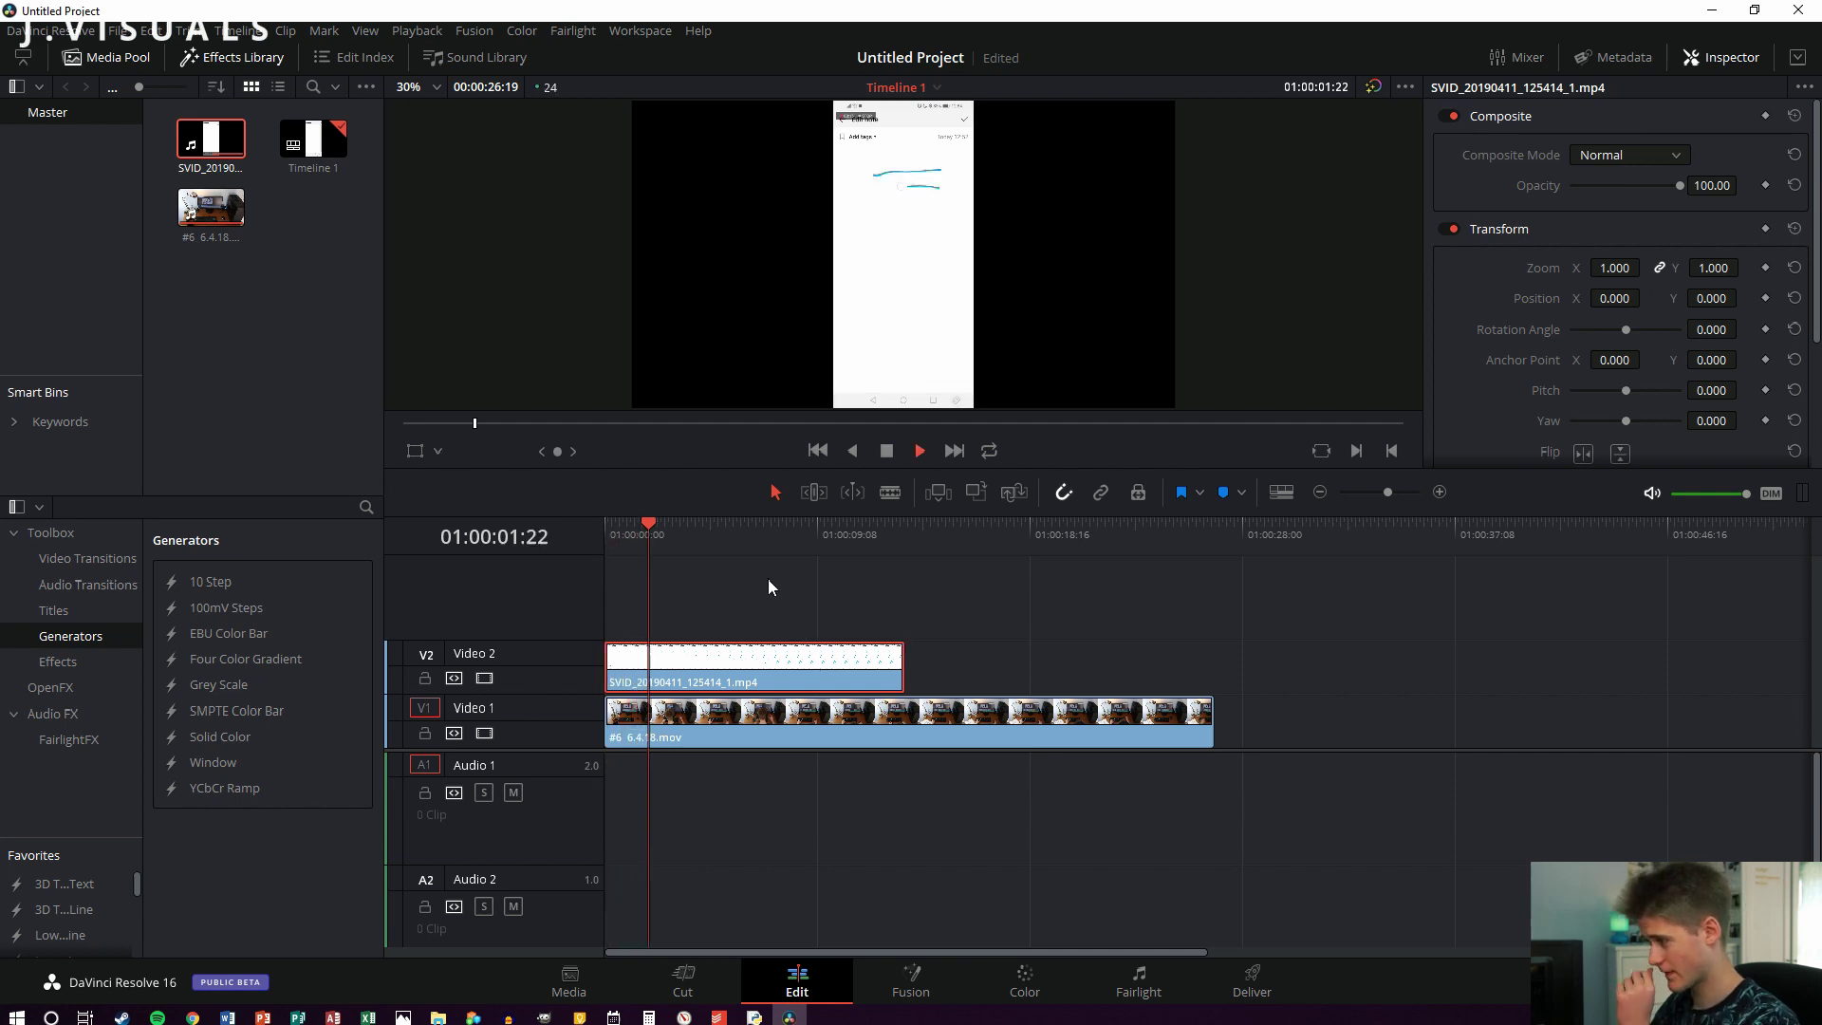
{"action": "left_click", "coordinate": [953, 543]}
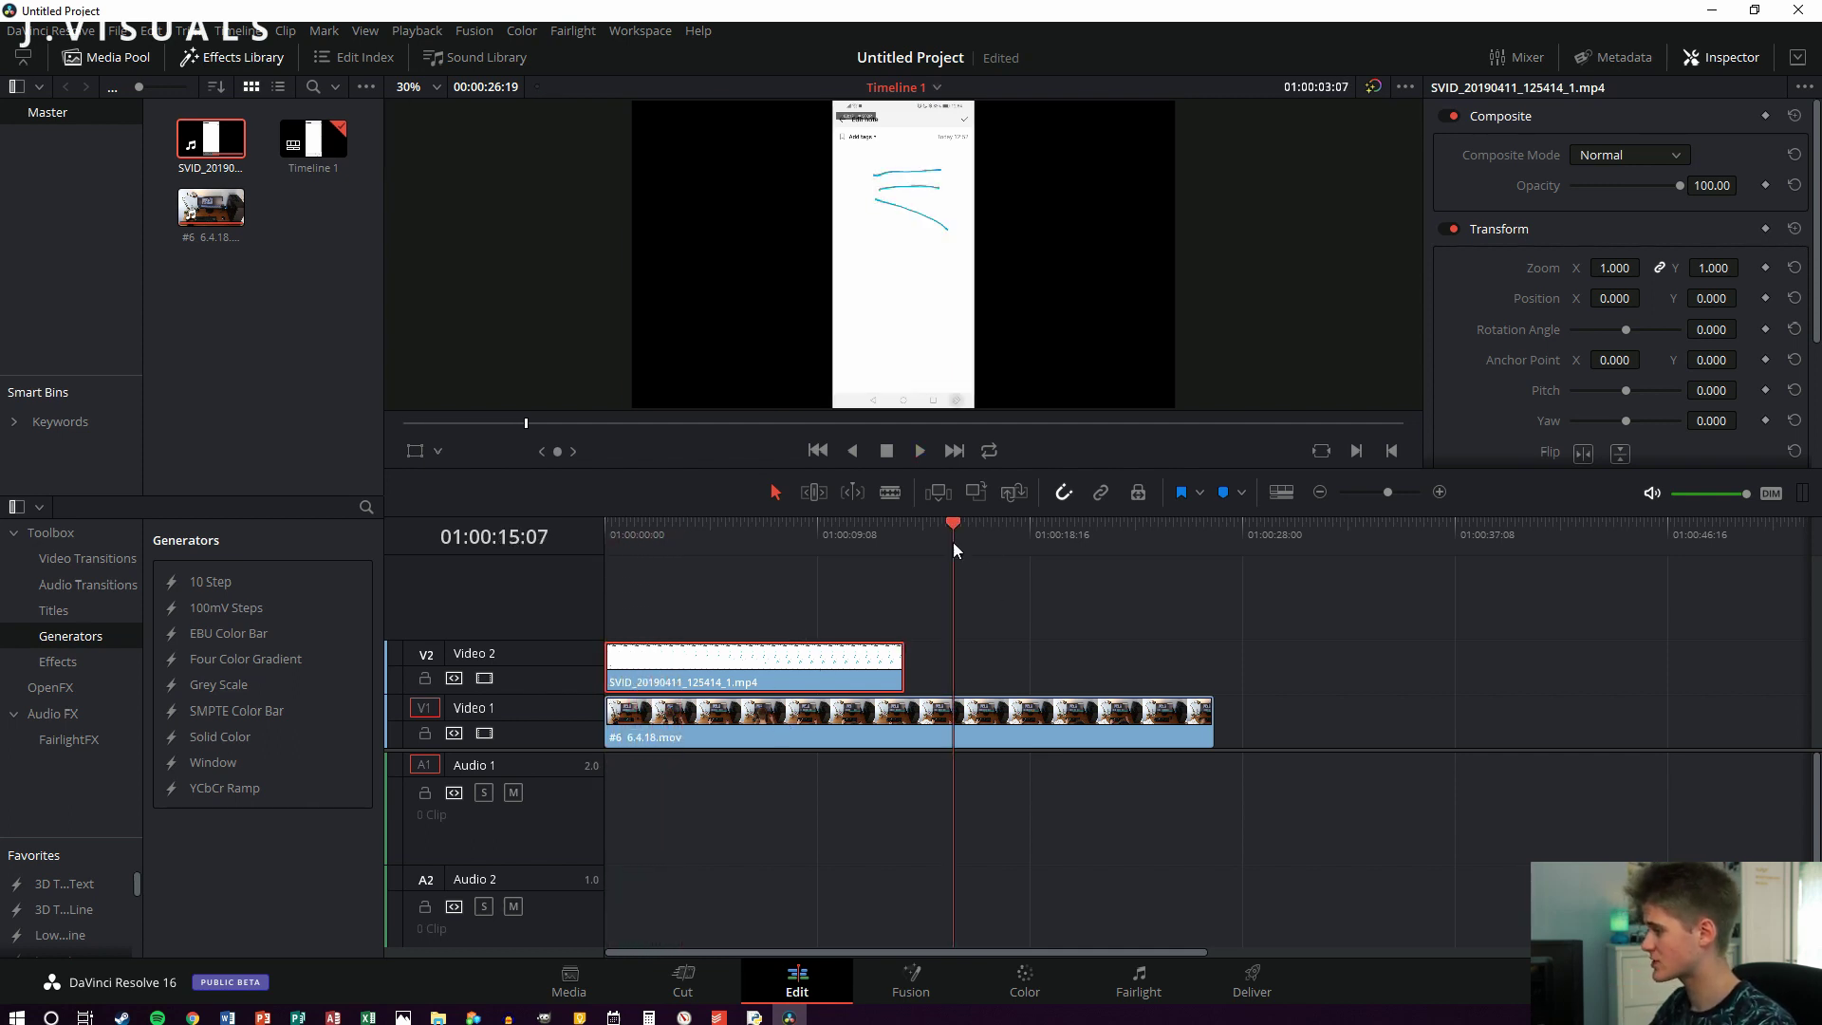
{"action": "key", "text": "space"}
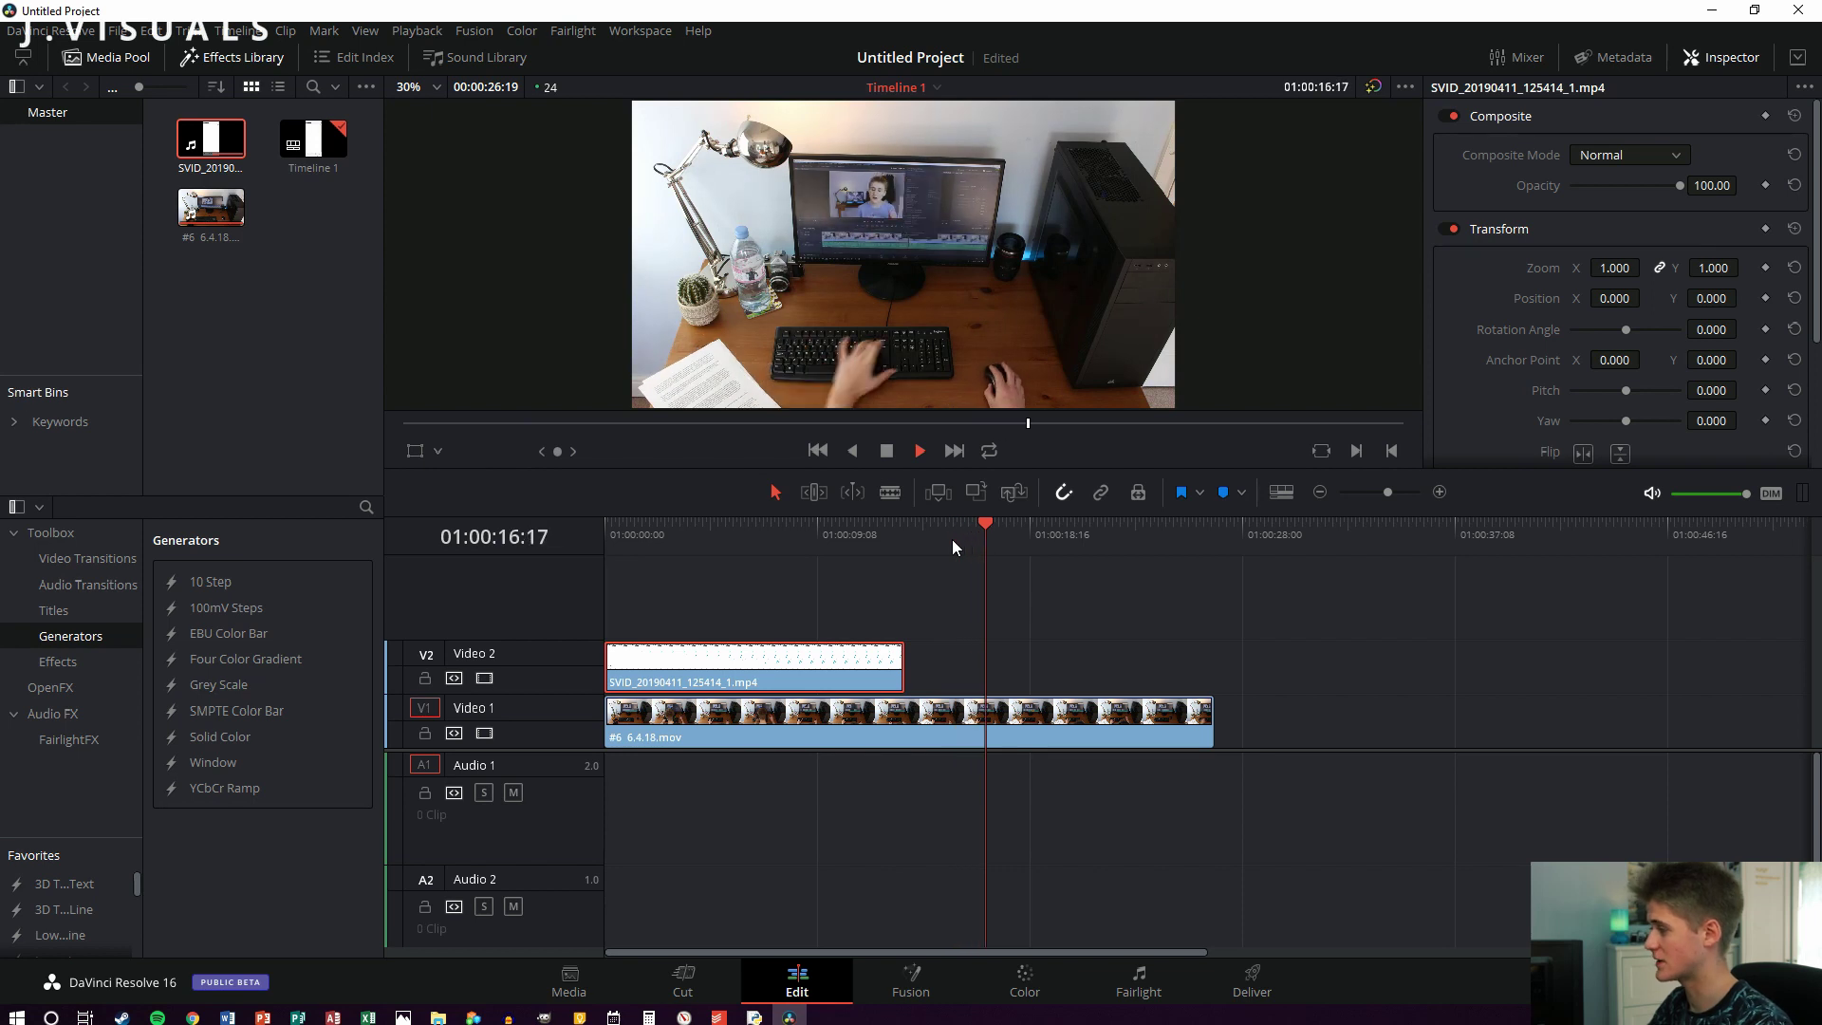
{"action": "key", "text": "space"}
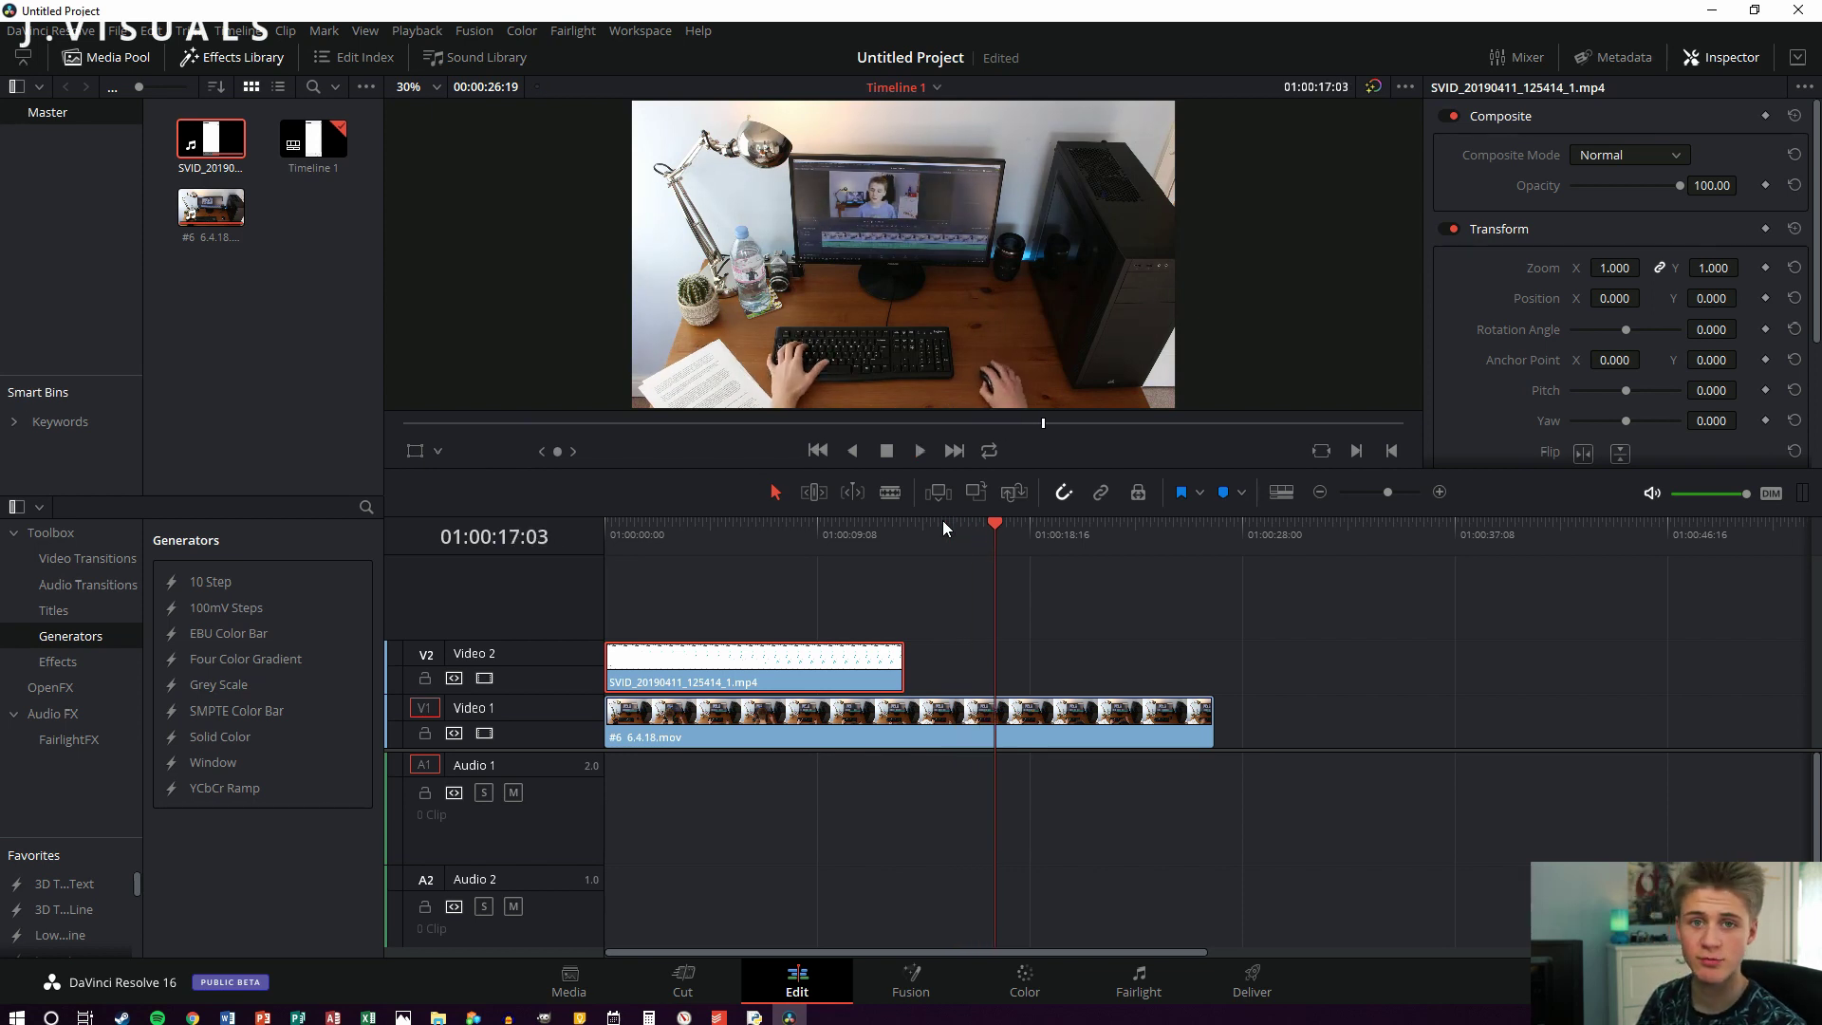
{"action": "key", "text": "Home"}
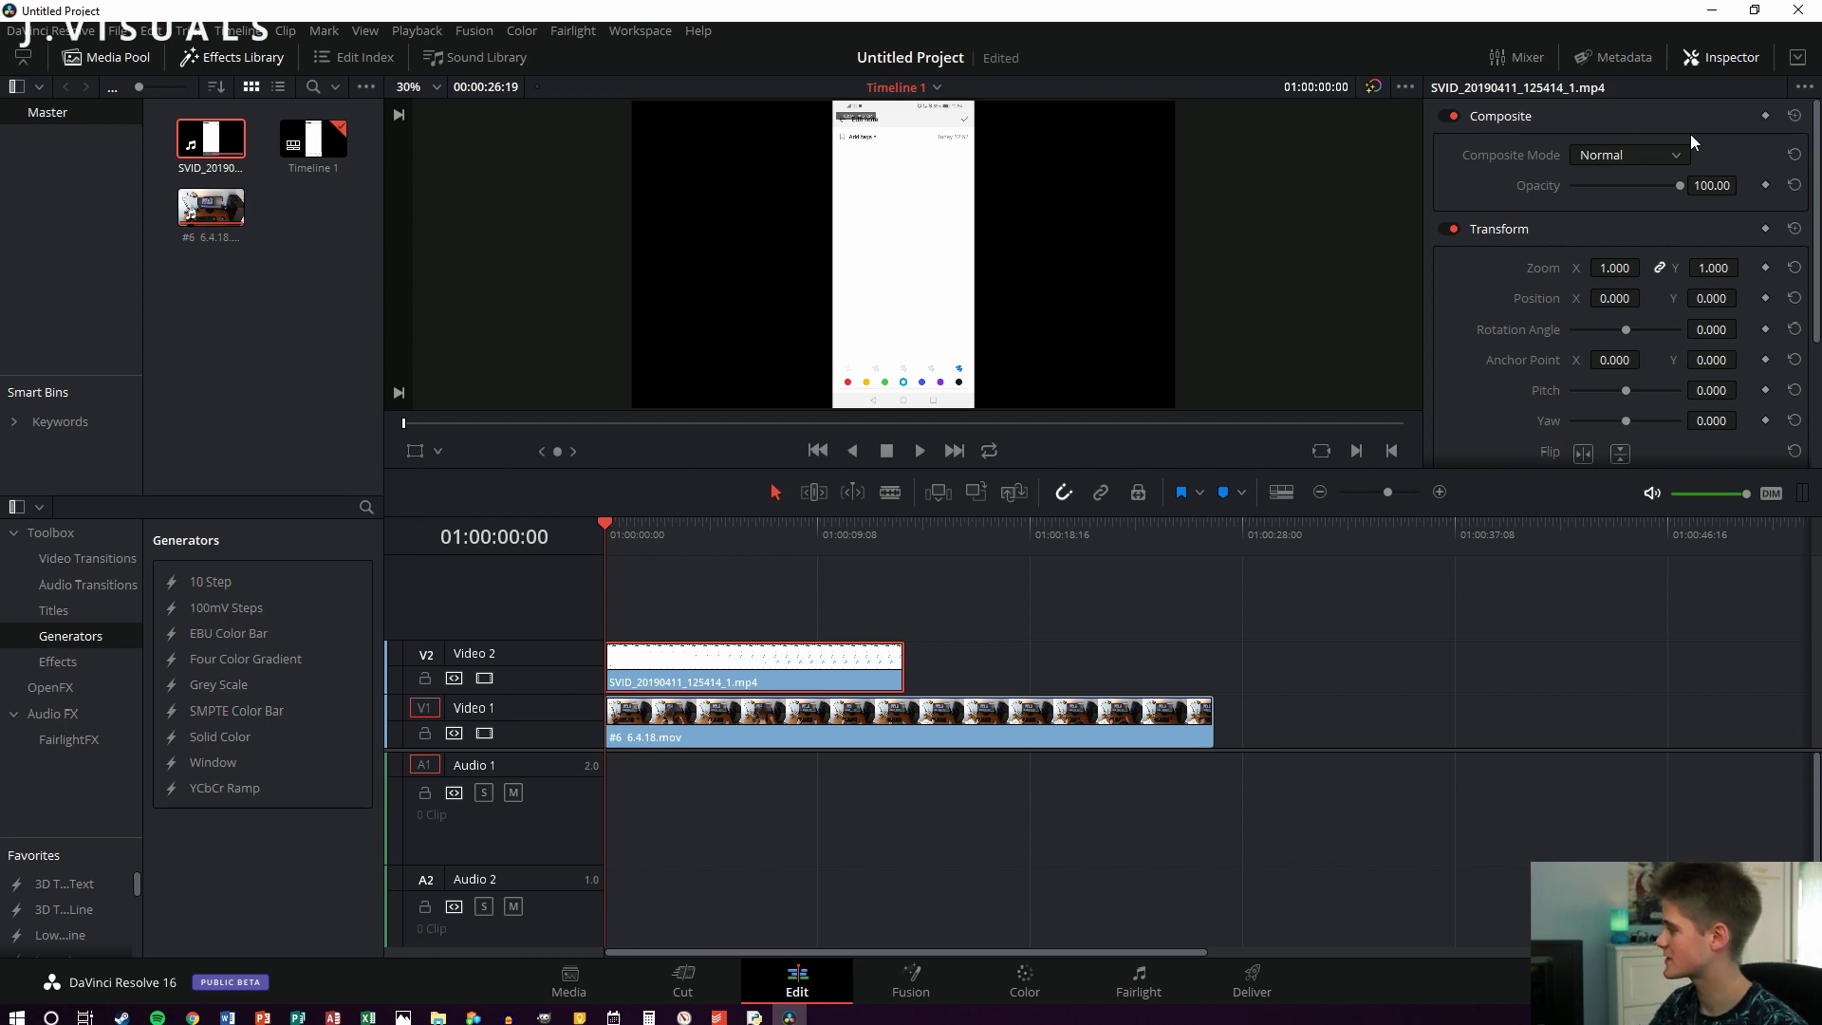
Step: Set the phone clip's Rotation Angle to 90 in the Inspector
{"action": "left_click", "coordinate": [1709, 329]}
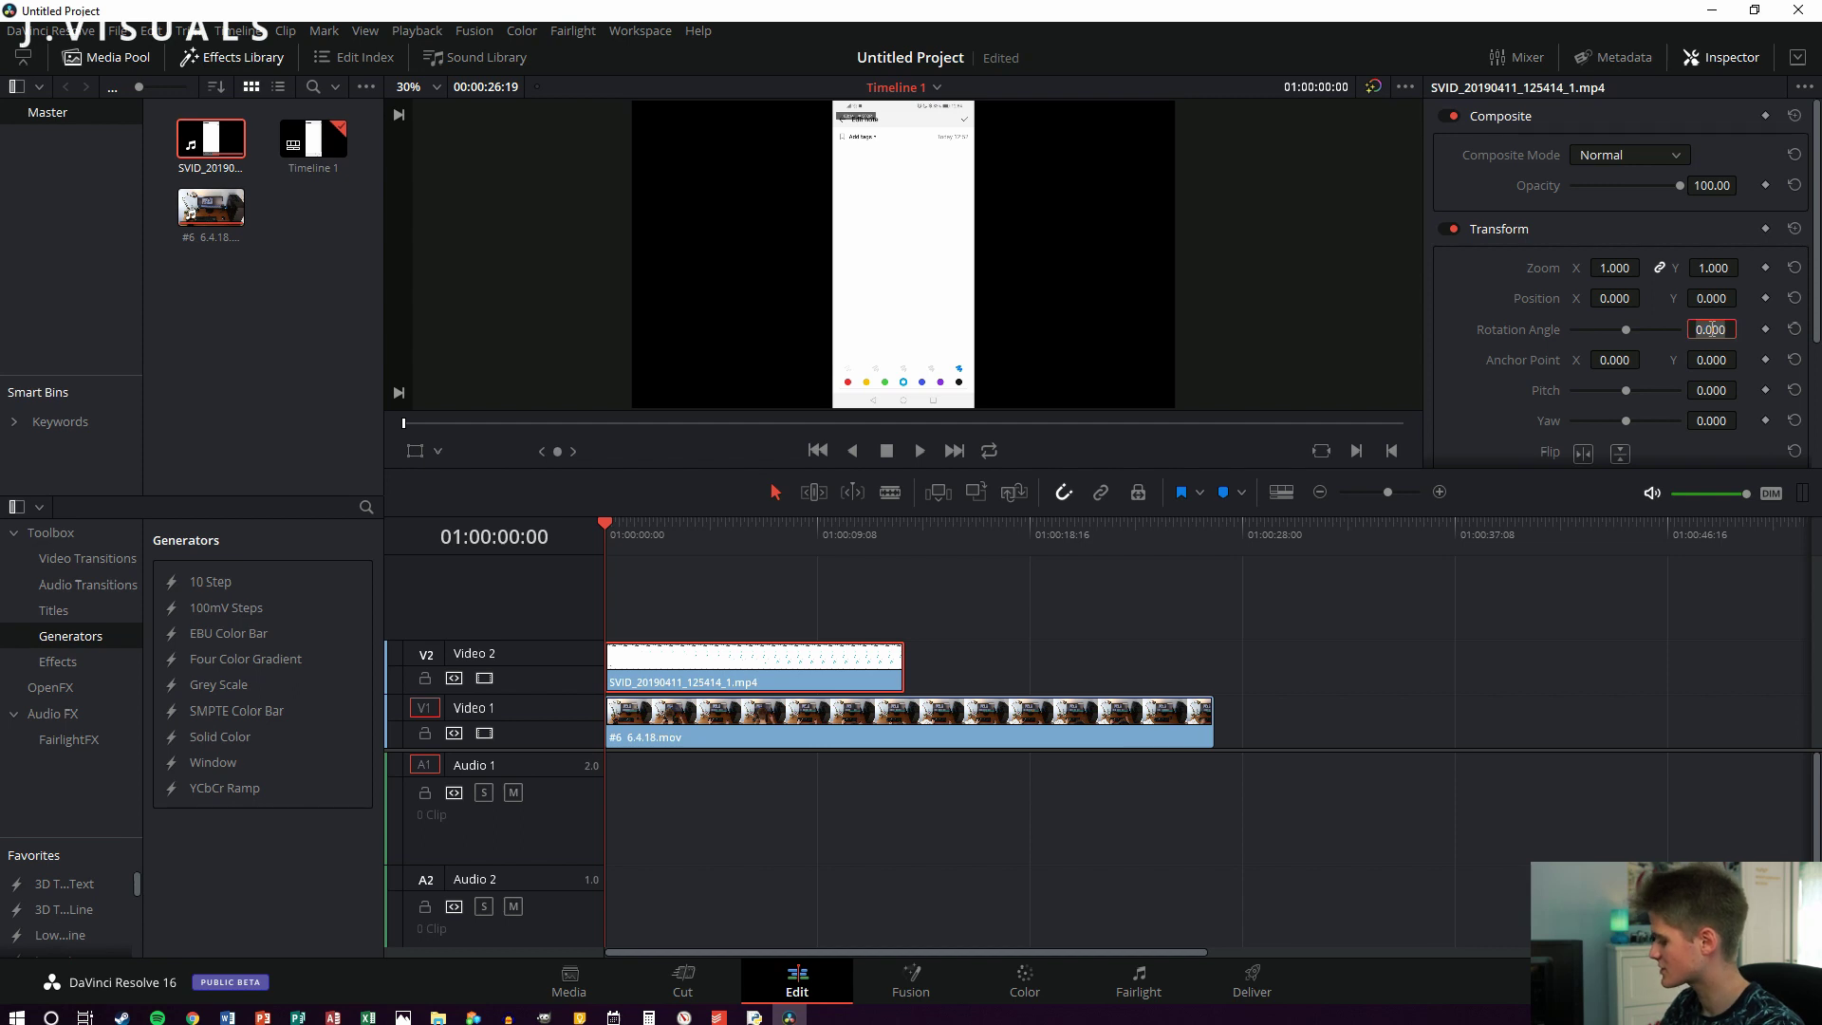
{"action": "type", "text": "90"}
{"action": "key", "text": "Return"}
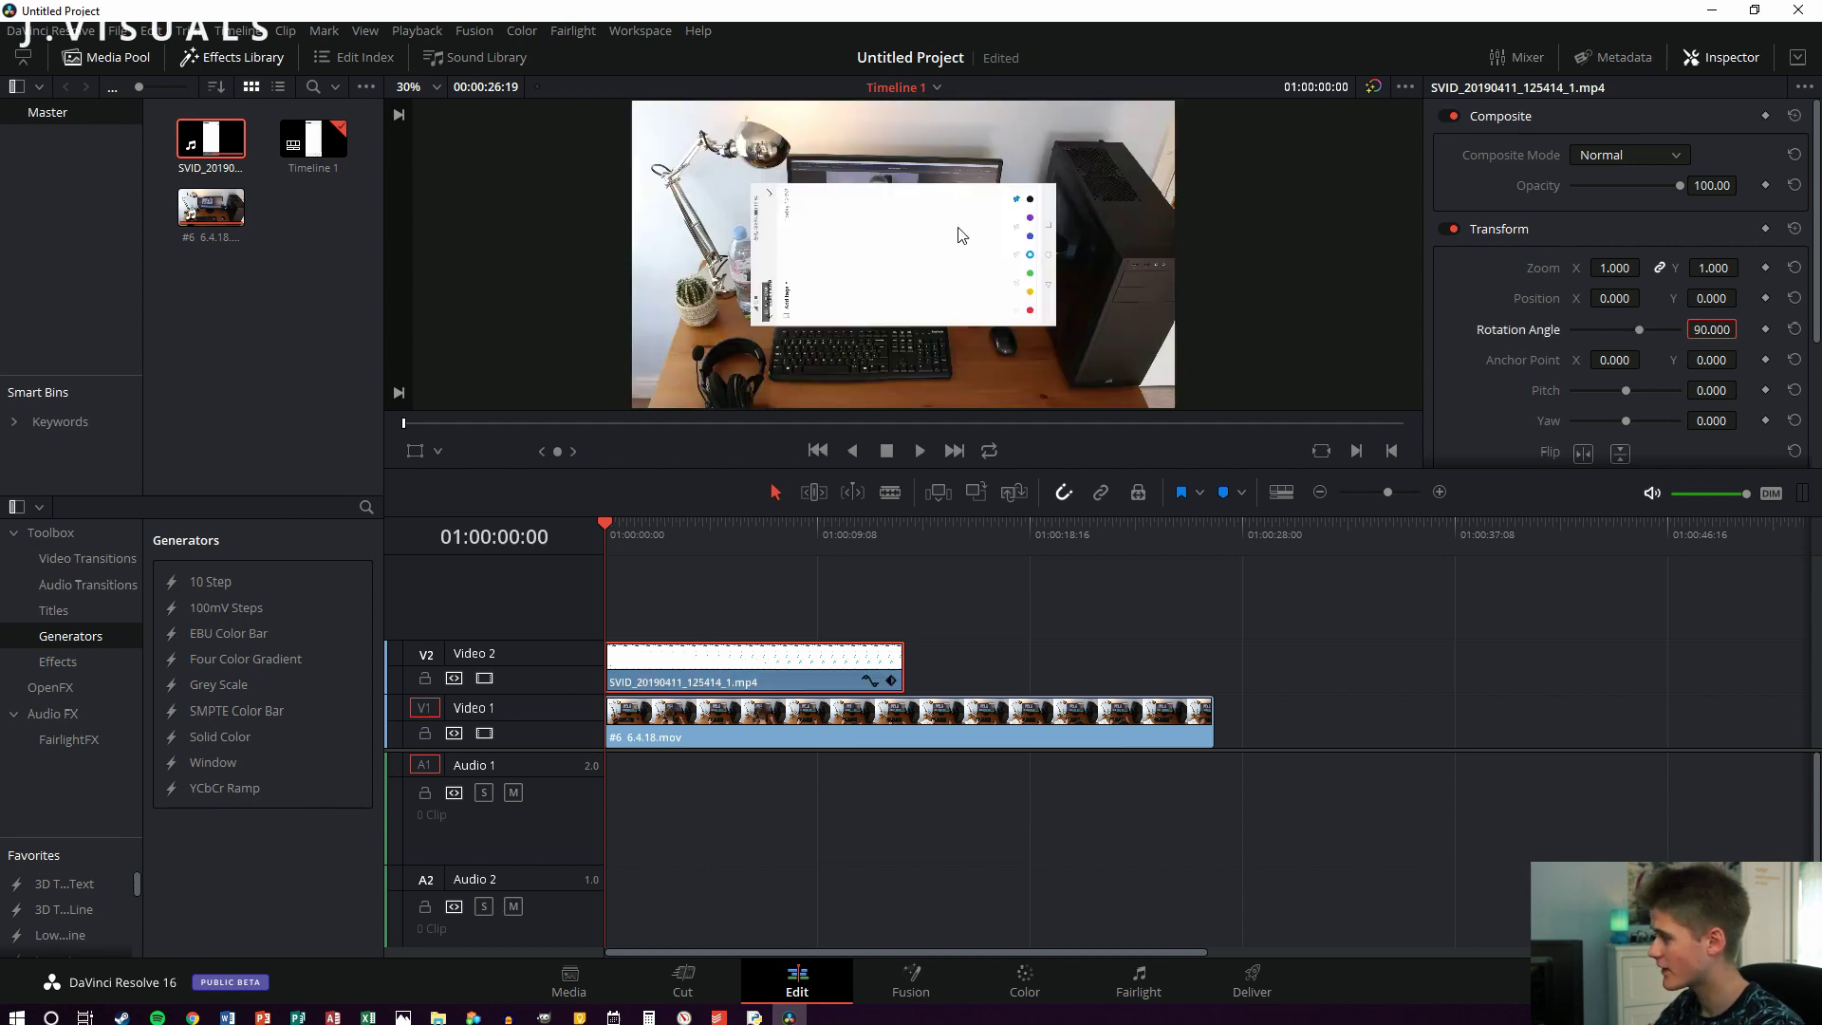
Step: Scale the phone clip's Zoom up to 1.480 and play back to check it
{"action": "scroll", "coordinate": [960, 234], "scroll_direction": "up", "scroll_amount": 1}
{"action": "scroll", "coordinate": [916, 268], "scroll_direction": "down", "scroll_amount": 2}
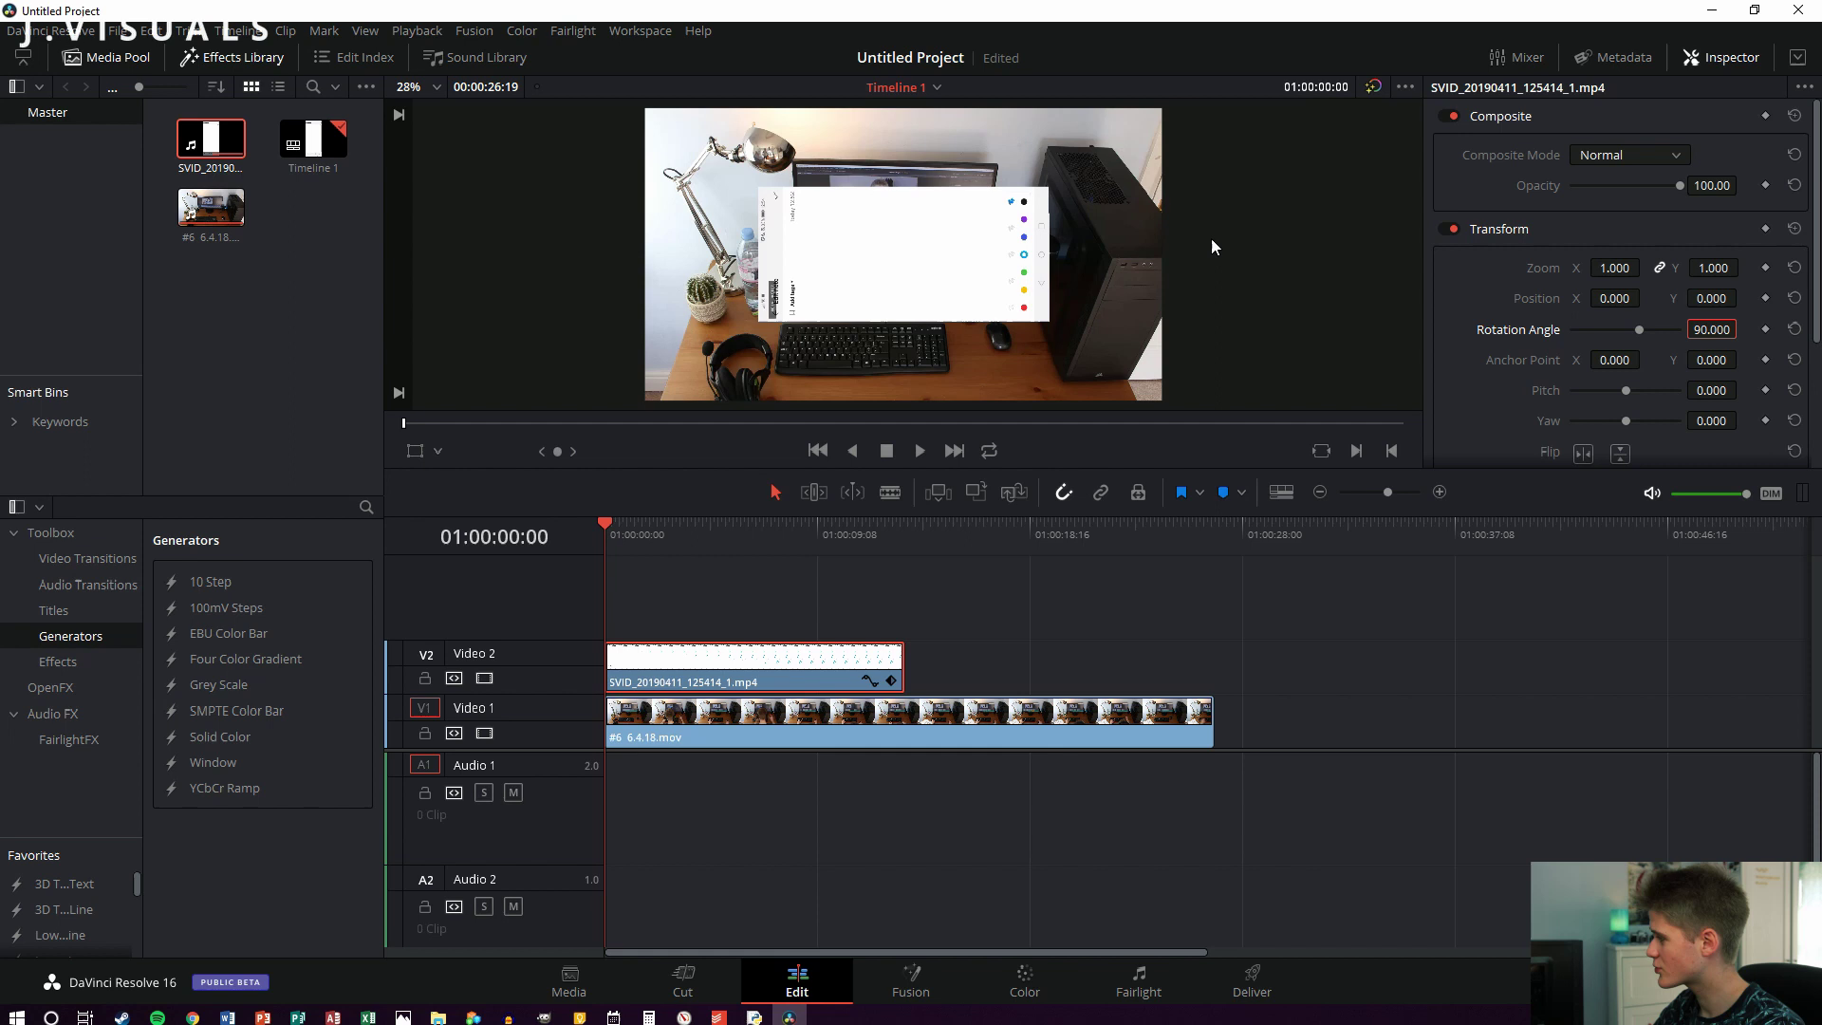
{"action": "left_click_drag", "start_coordinate": [1617, 266], "coordinate": [1646, 267]}
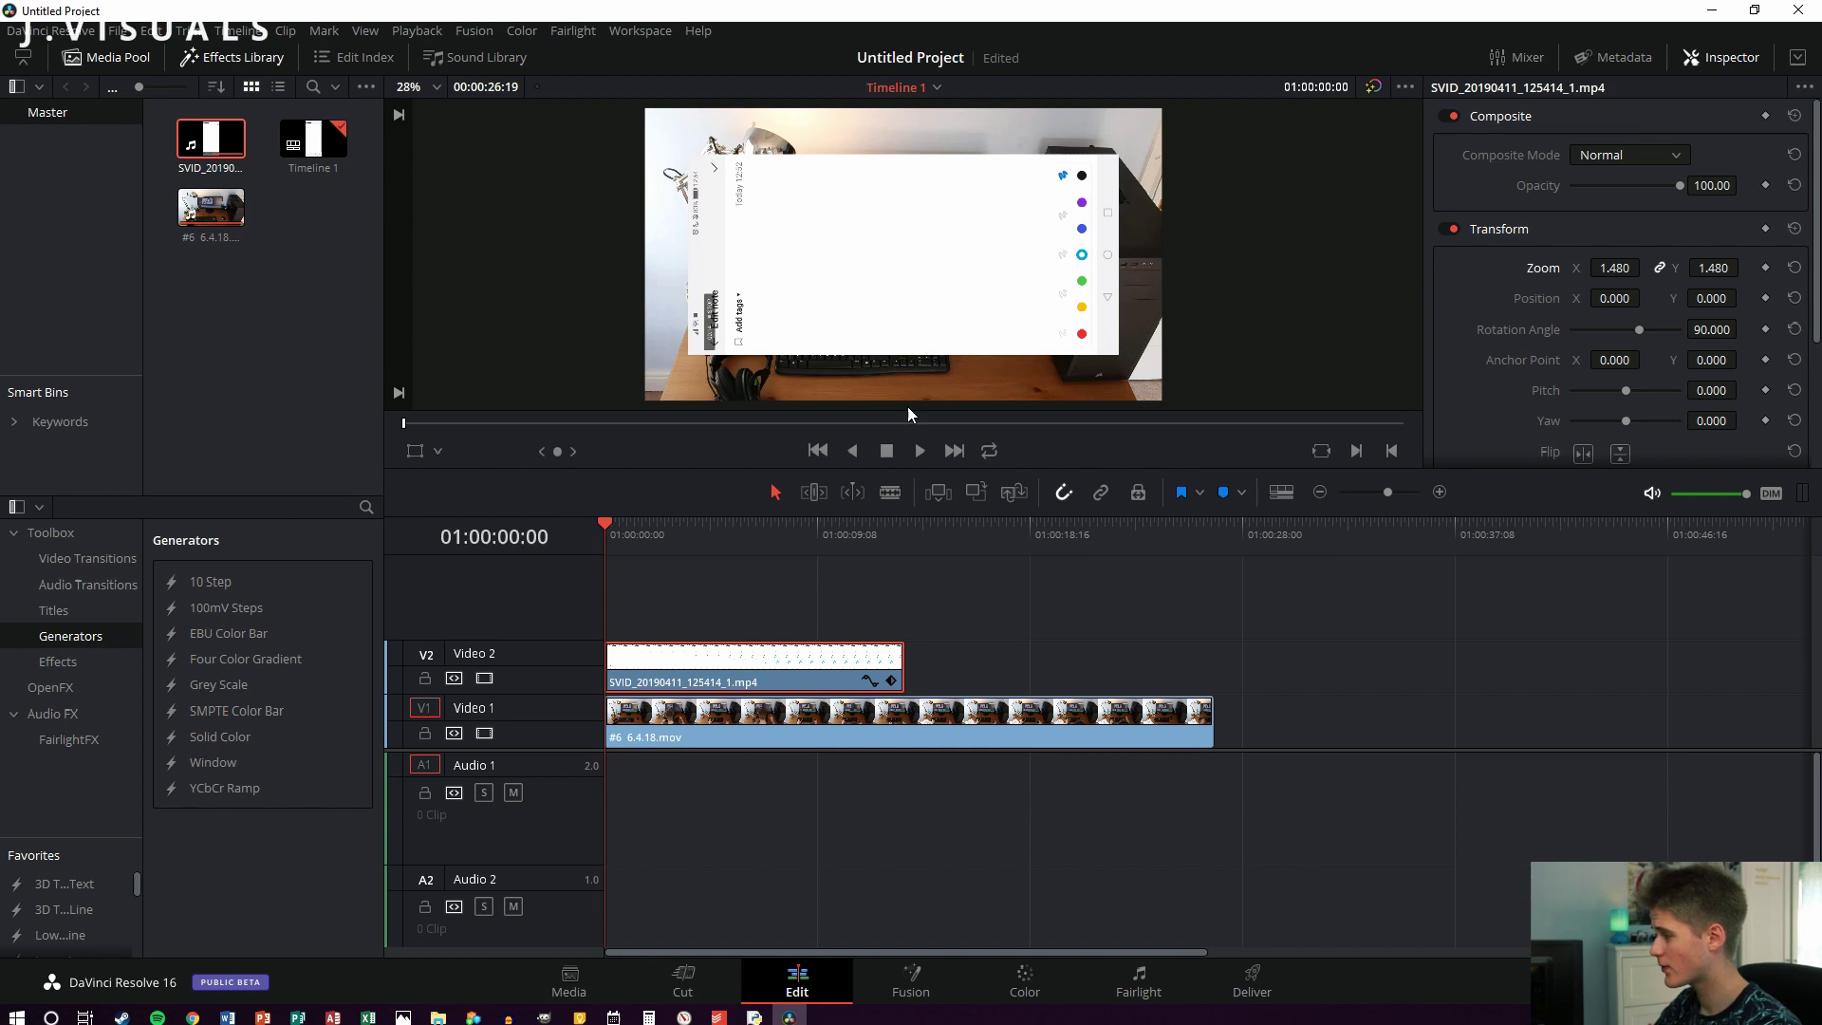
{"action": "key", "text": "space"}
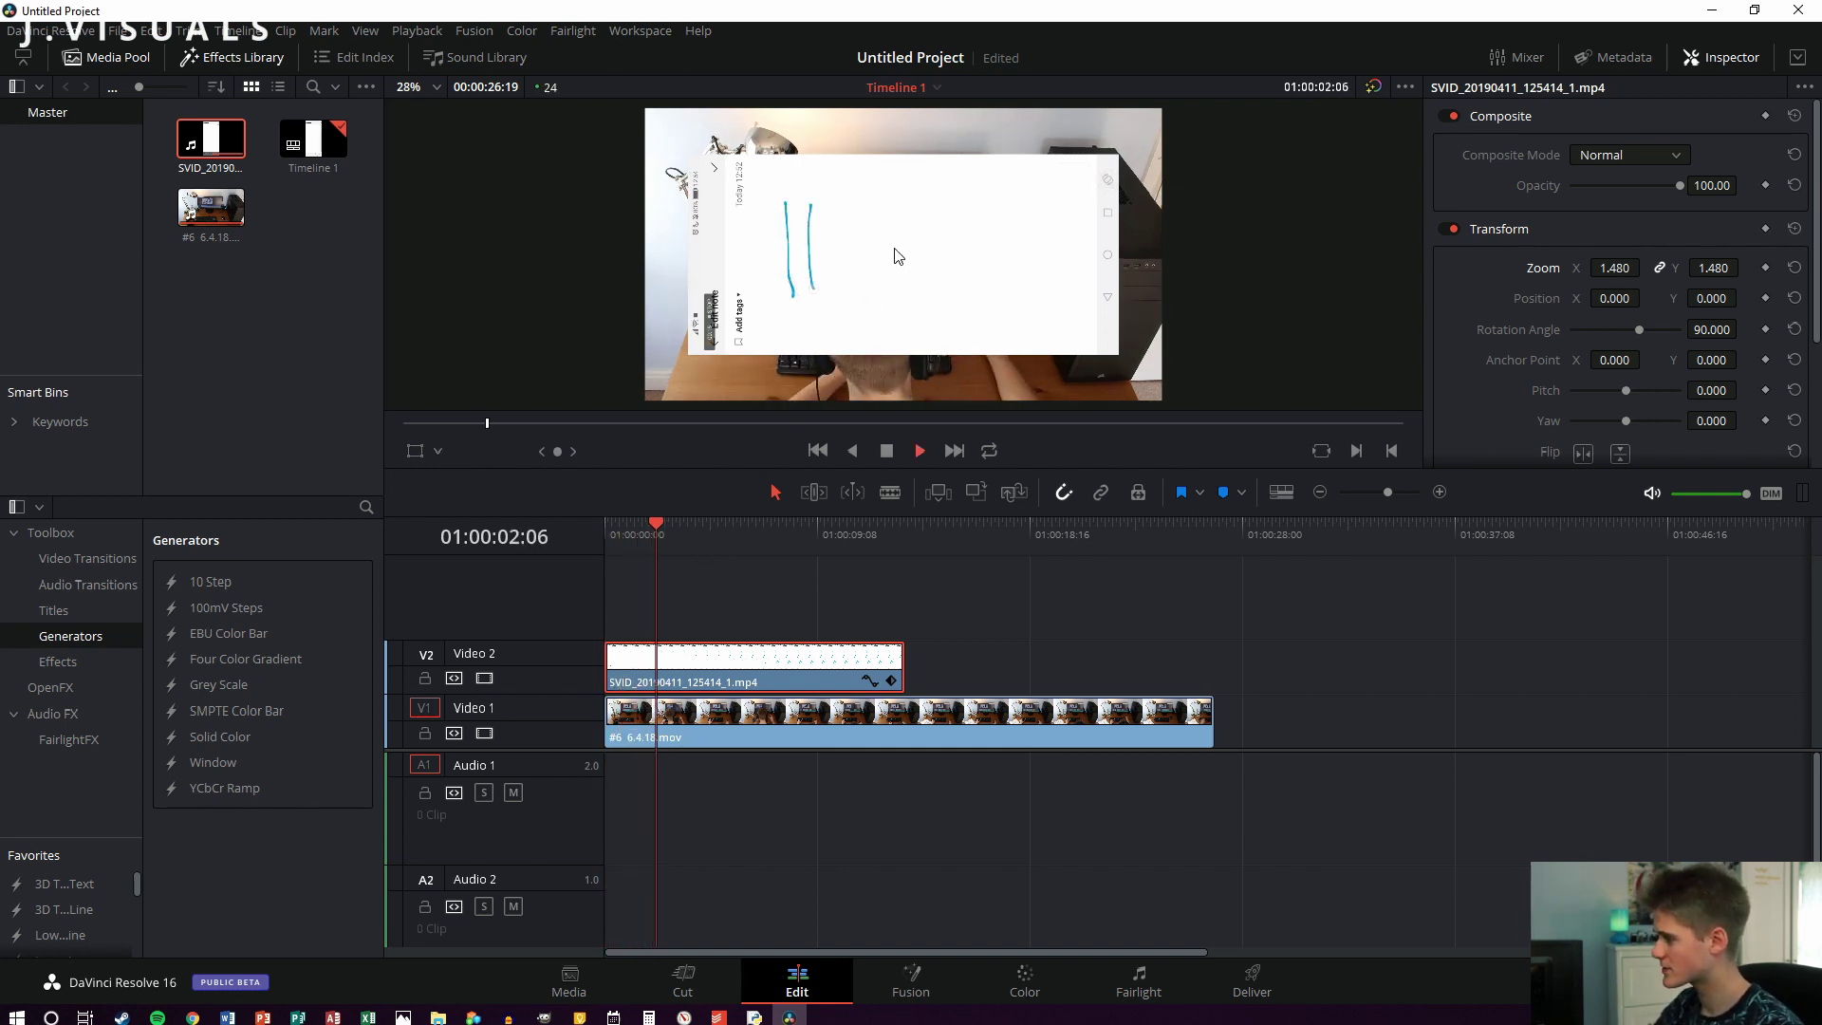
{"action": "key", "text": "space"}
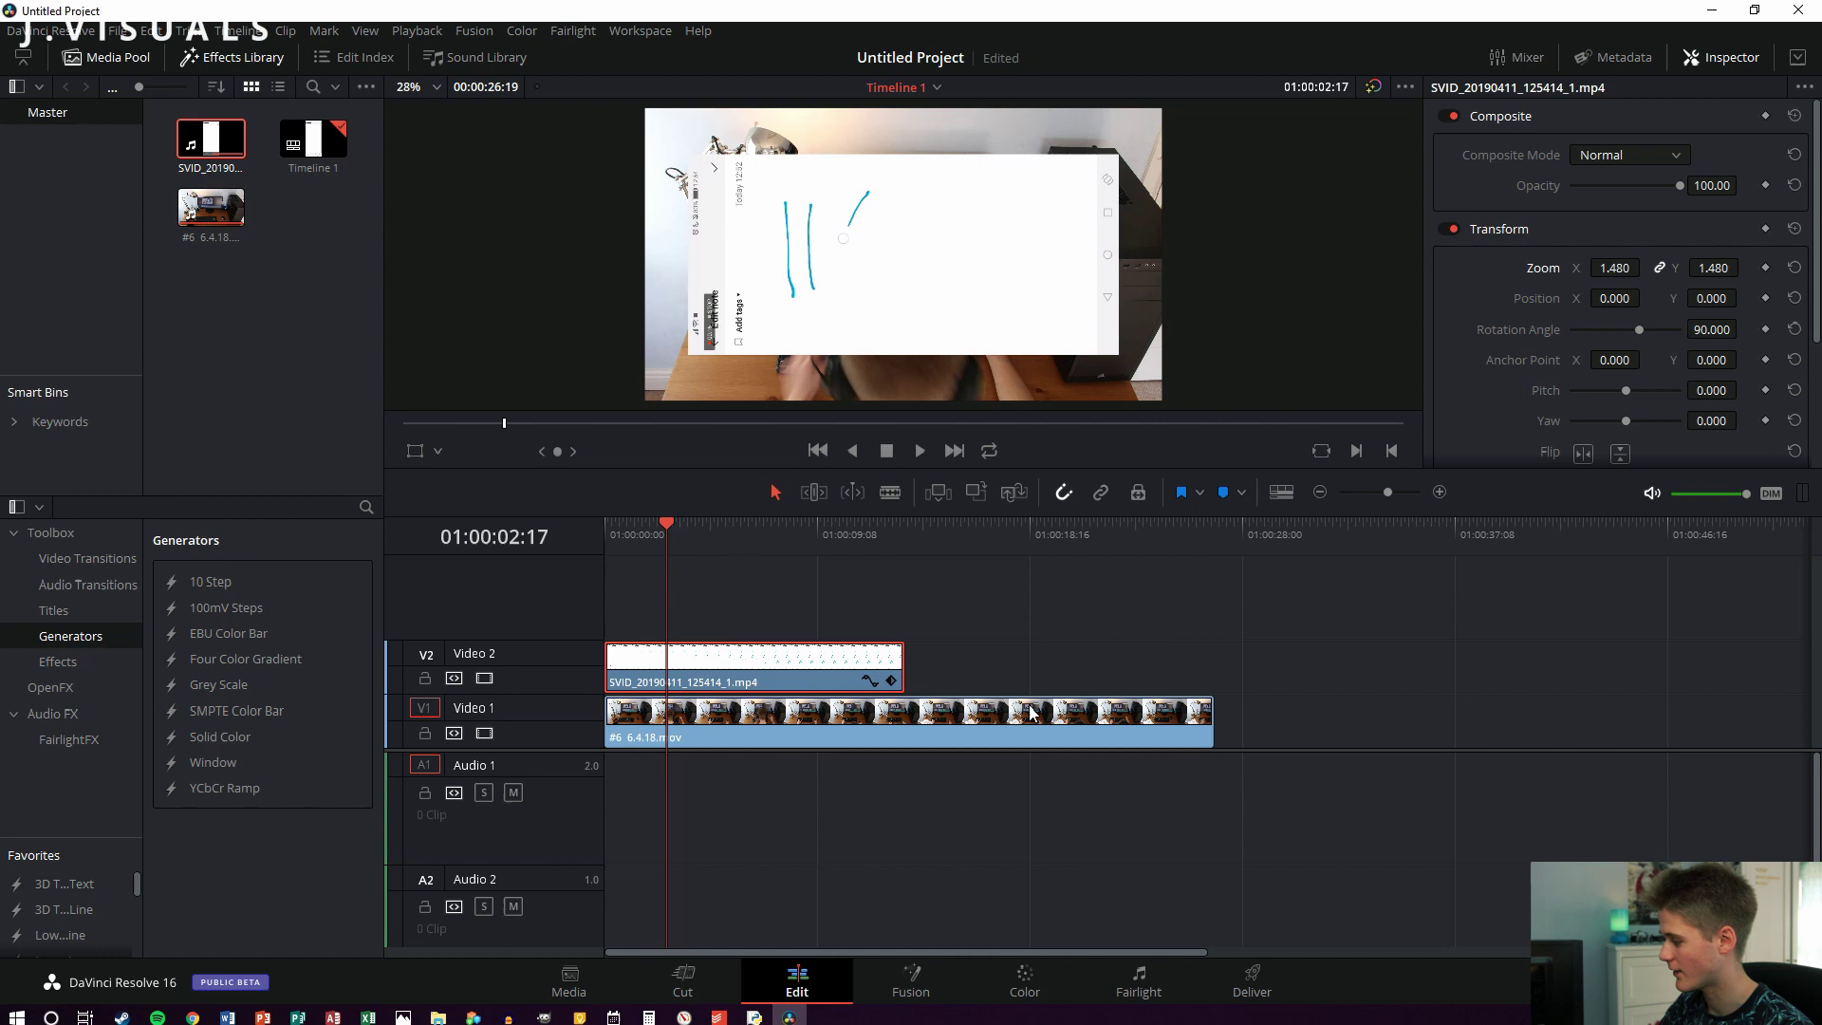
Step: On the Color page, add an Alpha Output and link node 01's alpha to it
{"action": "left_click", "coordinate": [1041, 997]}
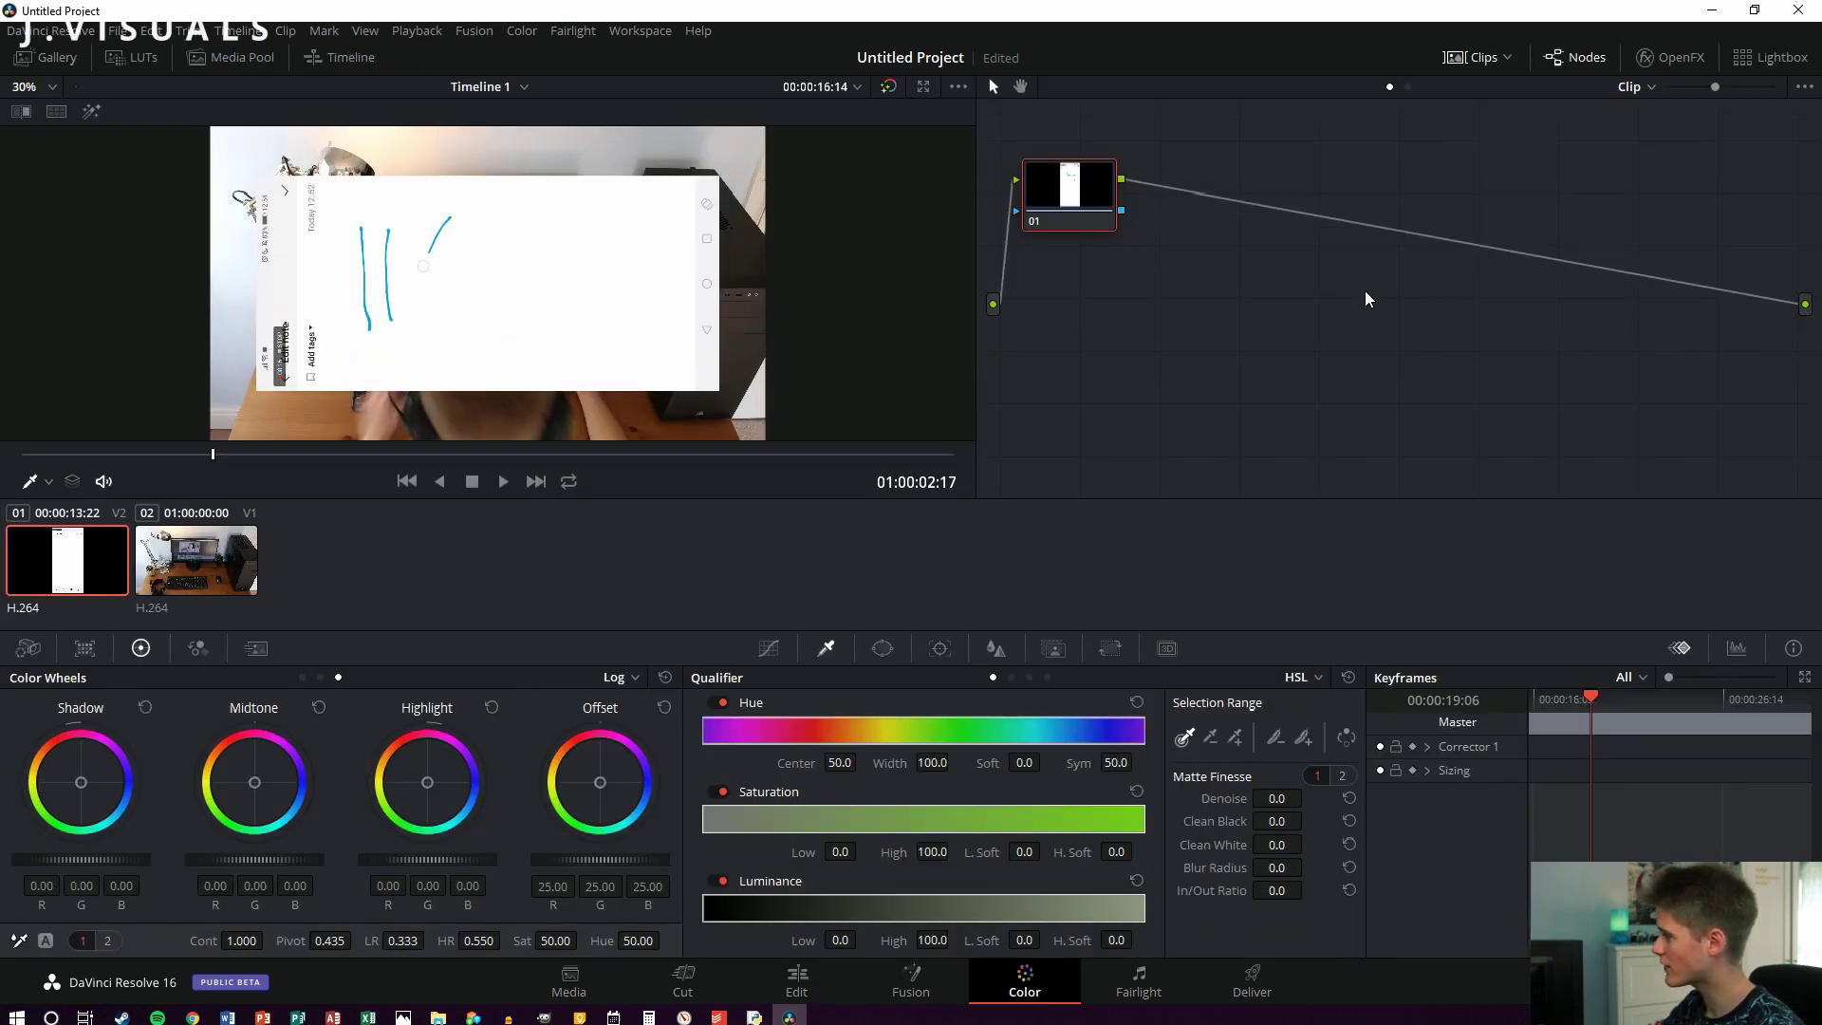
{"action": "right_click", "coordinate": [1255, 298]}
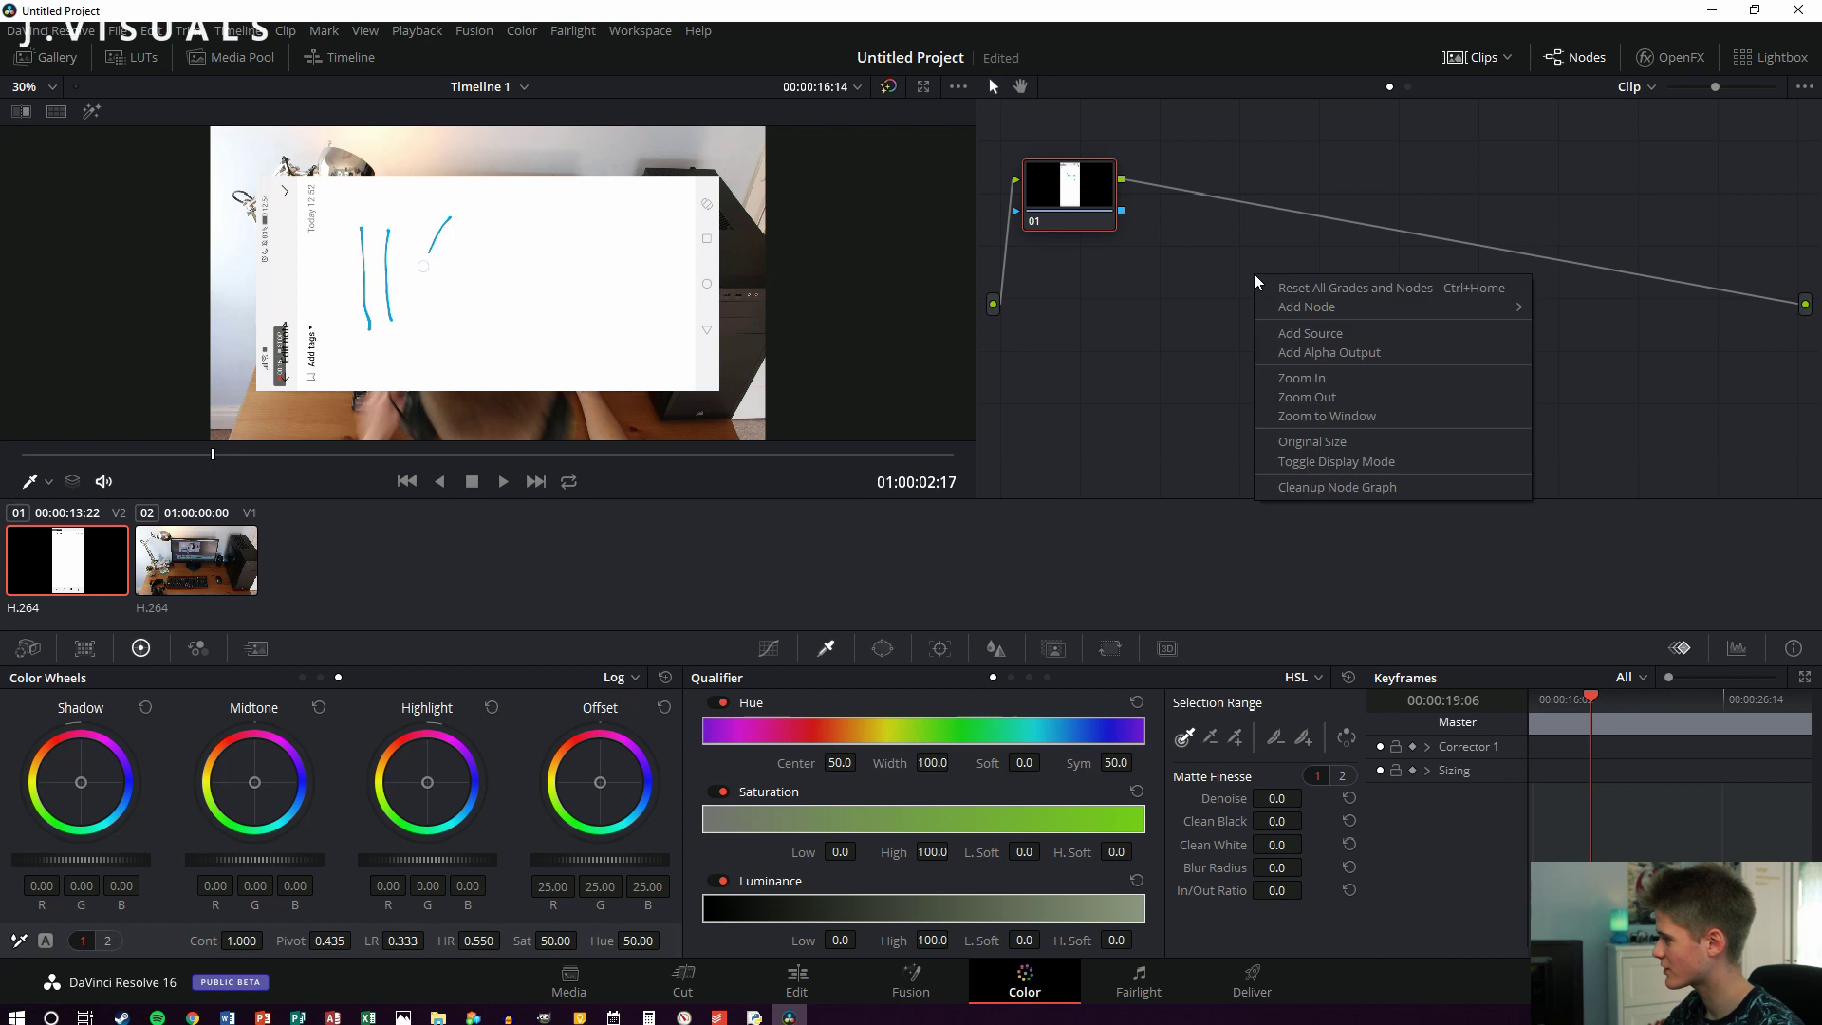
{"action": "left_click", "coordinate": [1308, 354]}
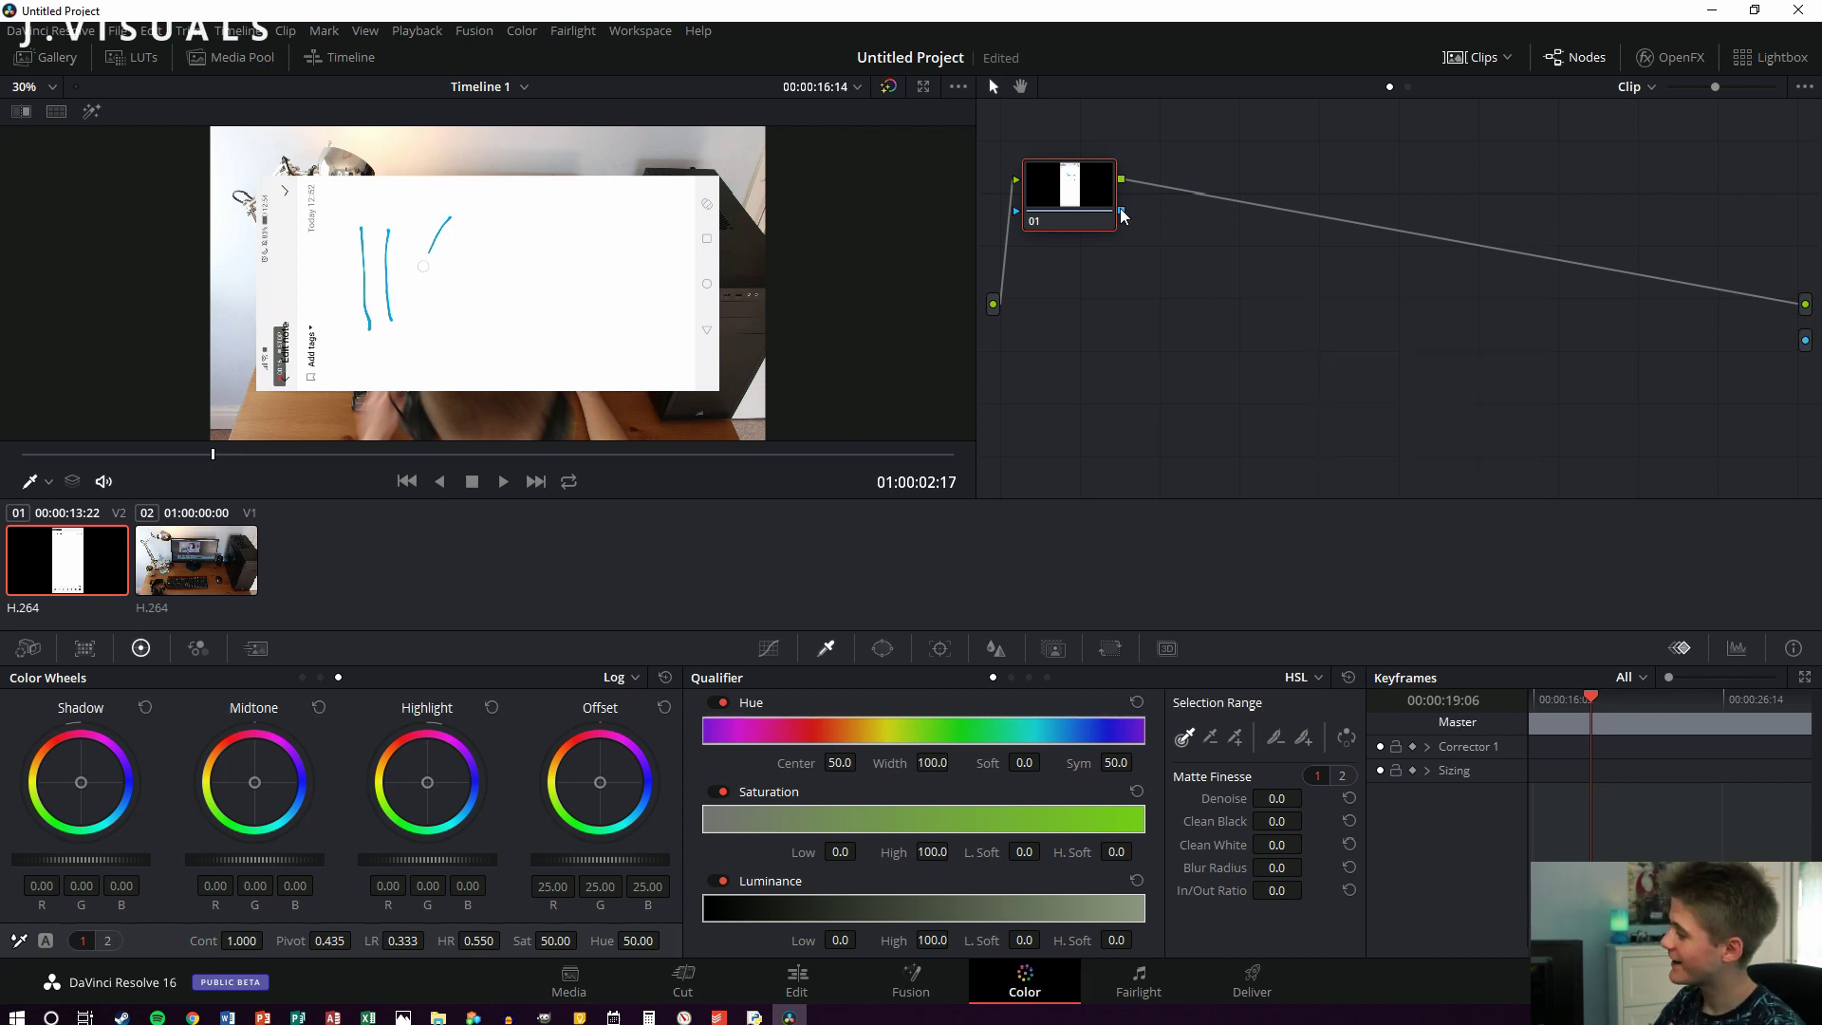
{"action": "left_click_drag", "start_coordinate": [1123, 214], "coordinate": [1808, 347]}
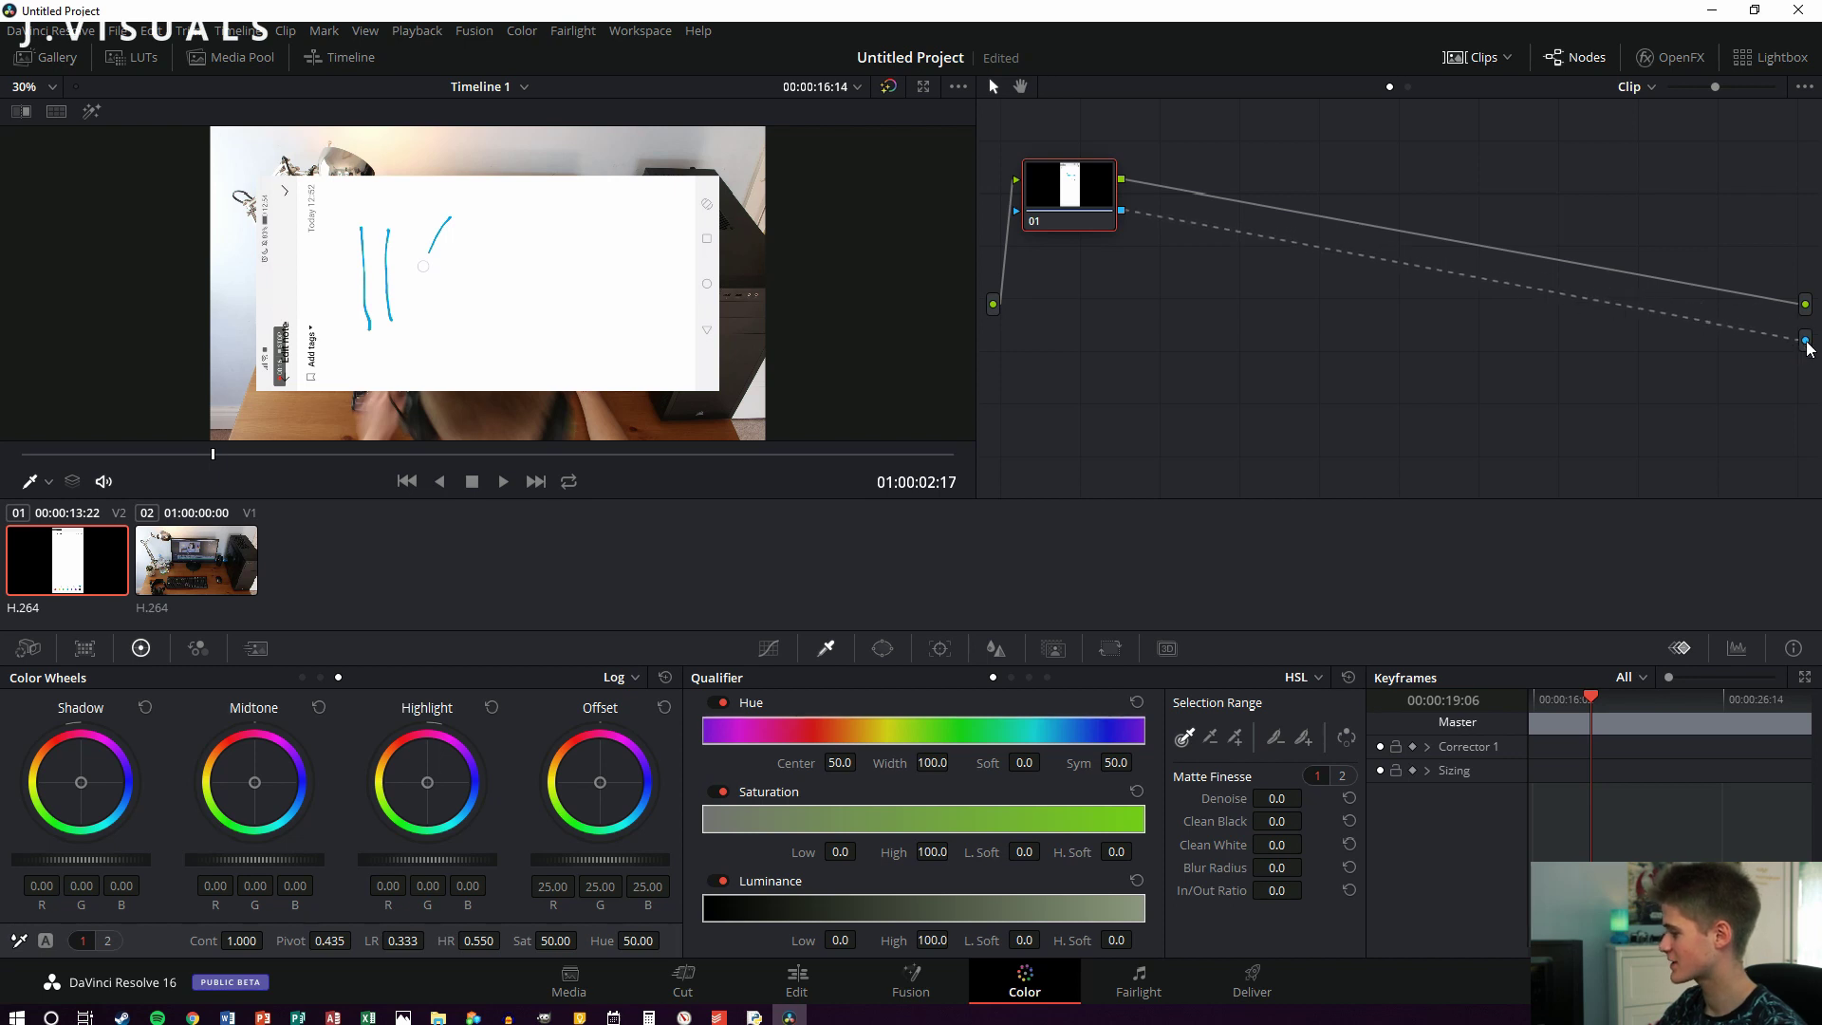
Step: Add a Polygon window and drag its corners out around the note area
{"action": "left_click", "coordinate": [891, 649]}
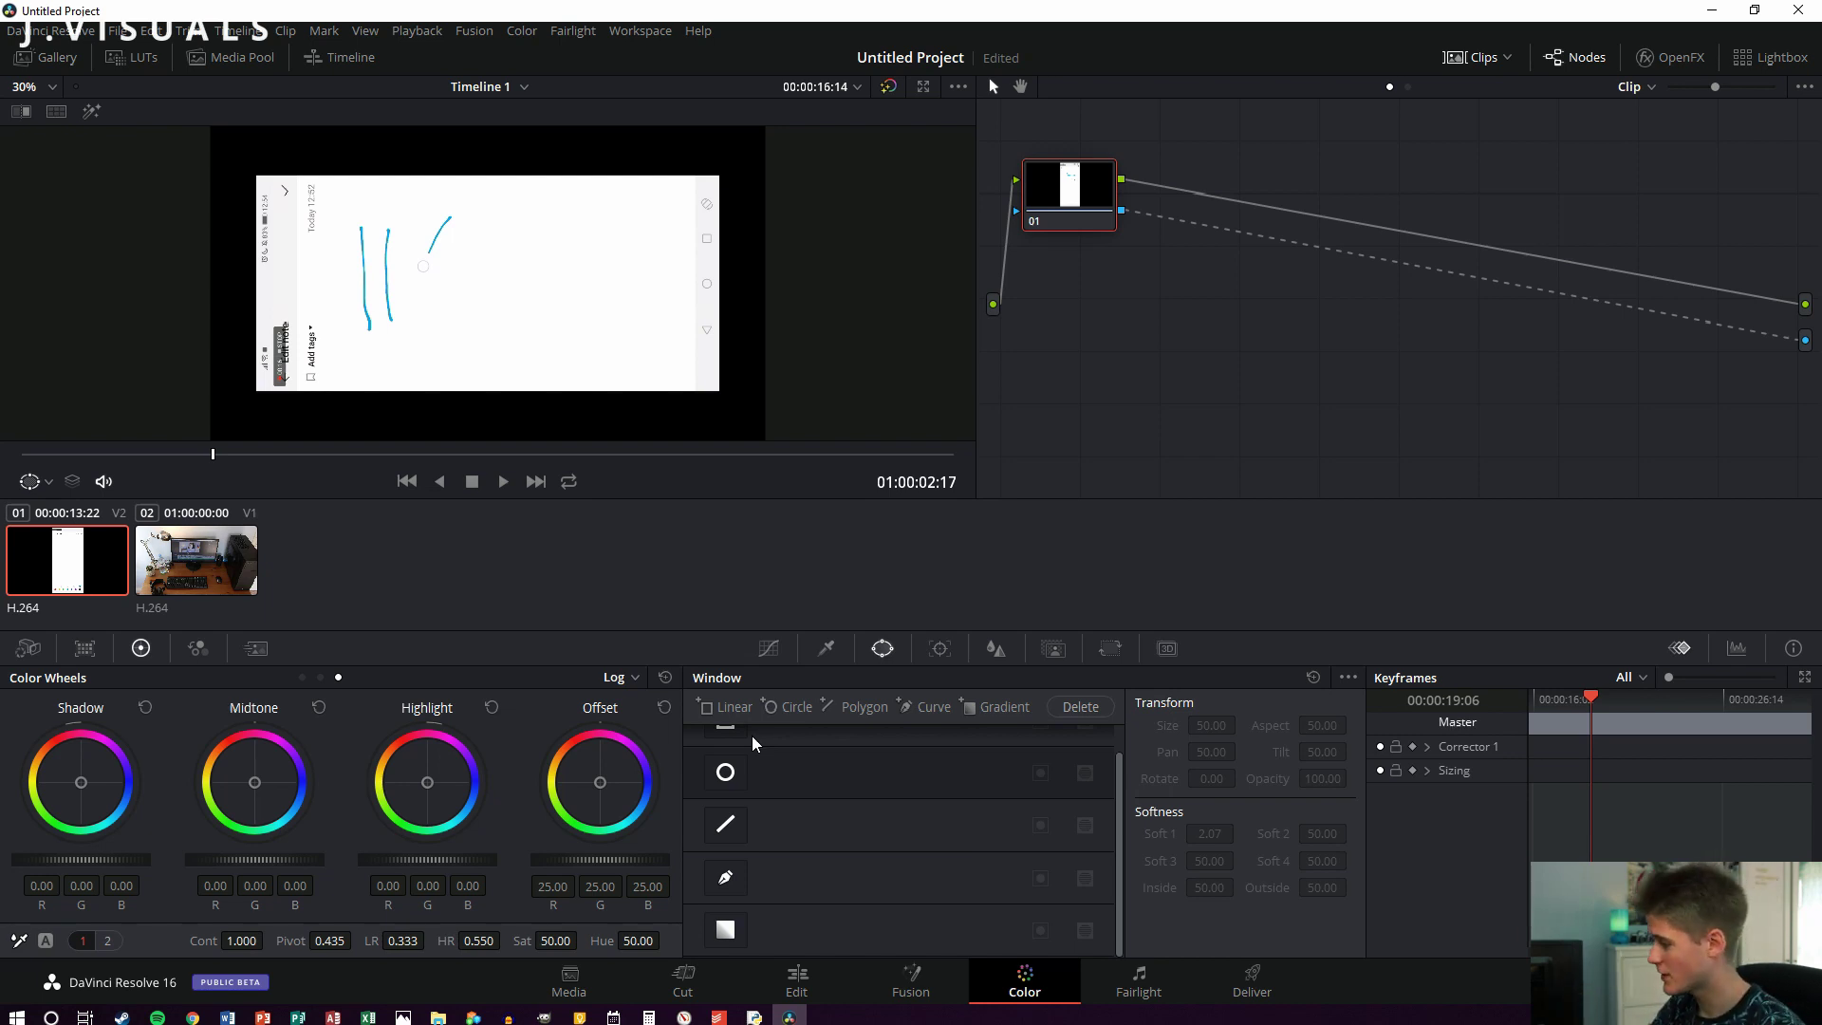
{"action": "left_click", "coordinate": [857, 707]}
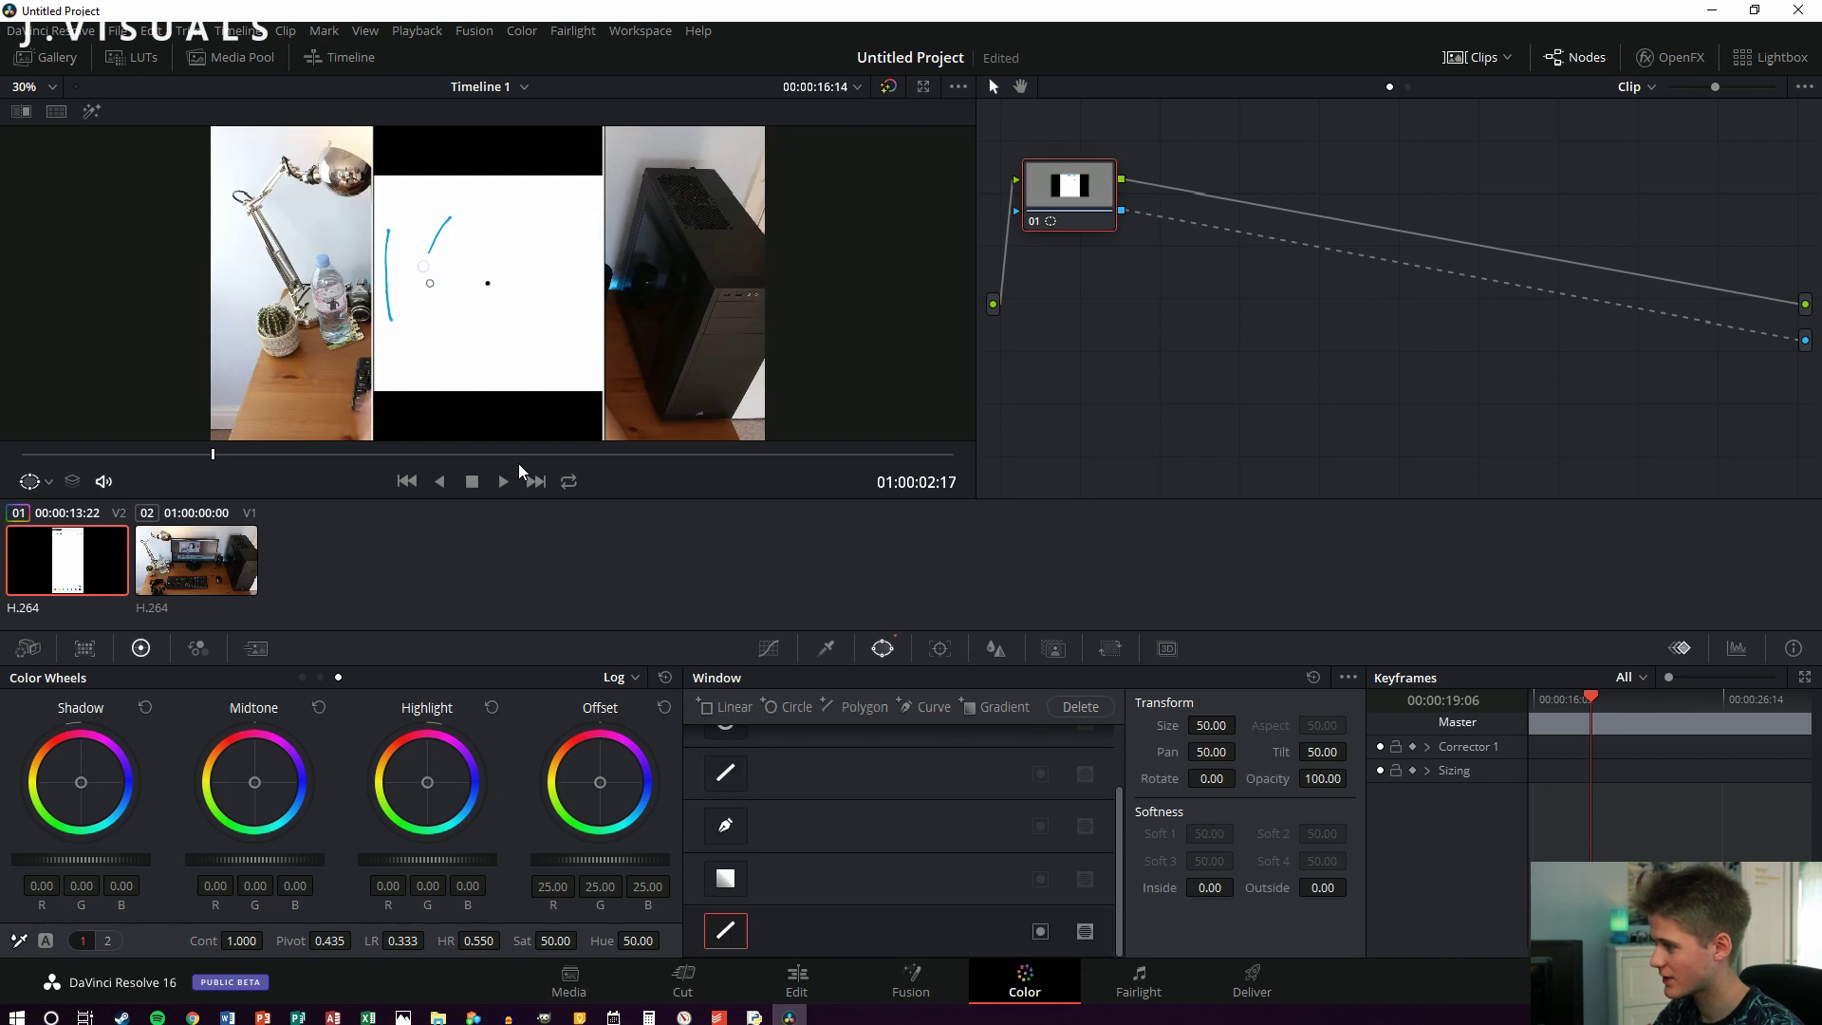
{"action": "left_click_drag", "start_coordinate": [574, 129], "coordinate": [630, 245]}
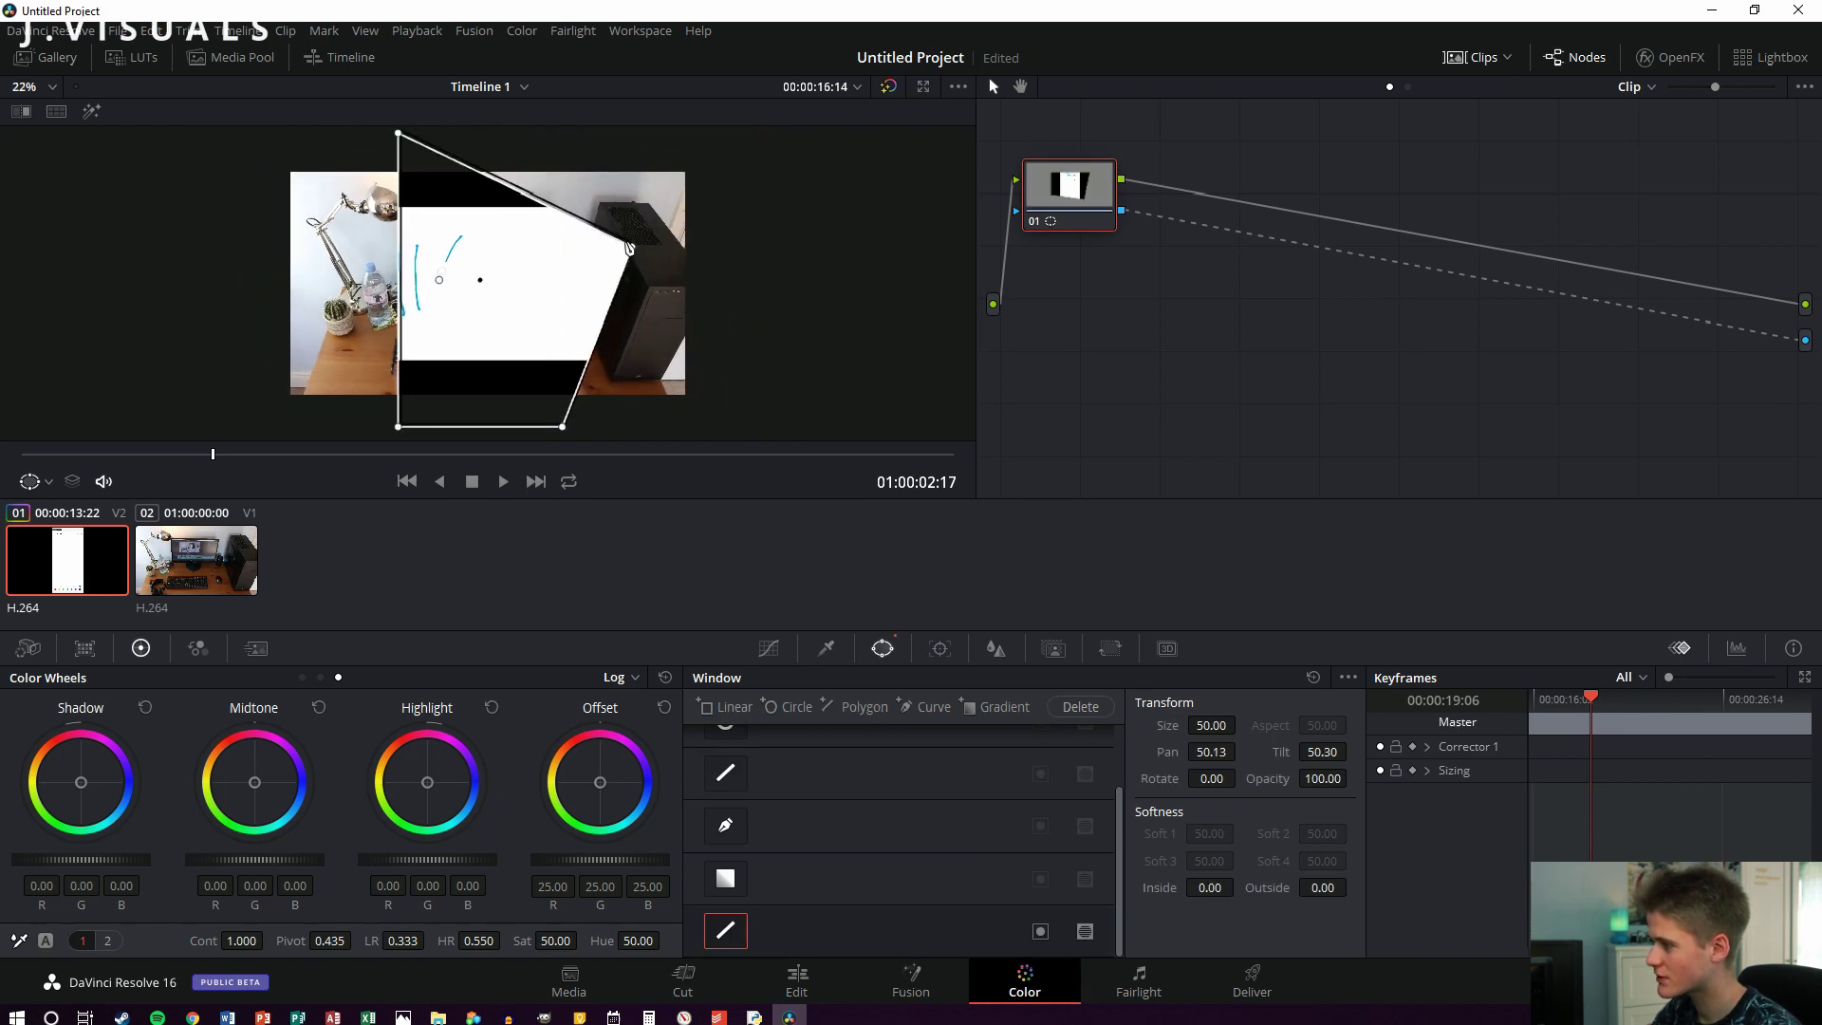
{"action": "left_click_drag", "start_coordinate": [399, 136], "coordinate": [296, 231]}
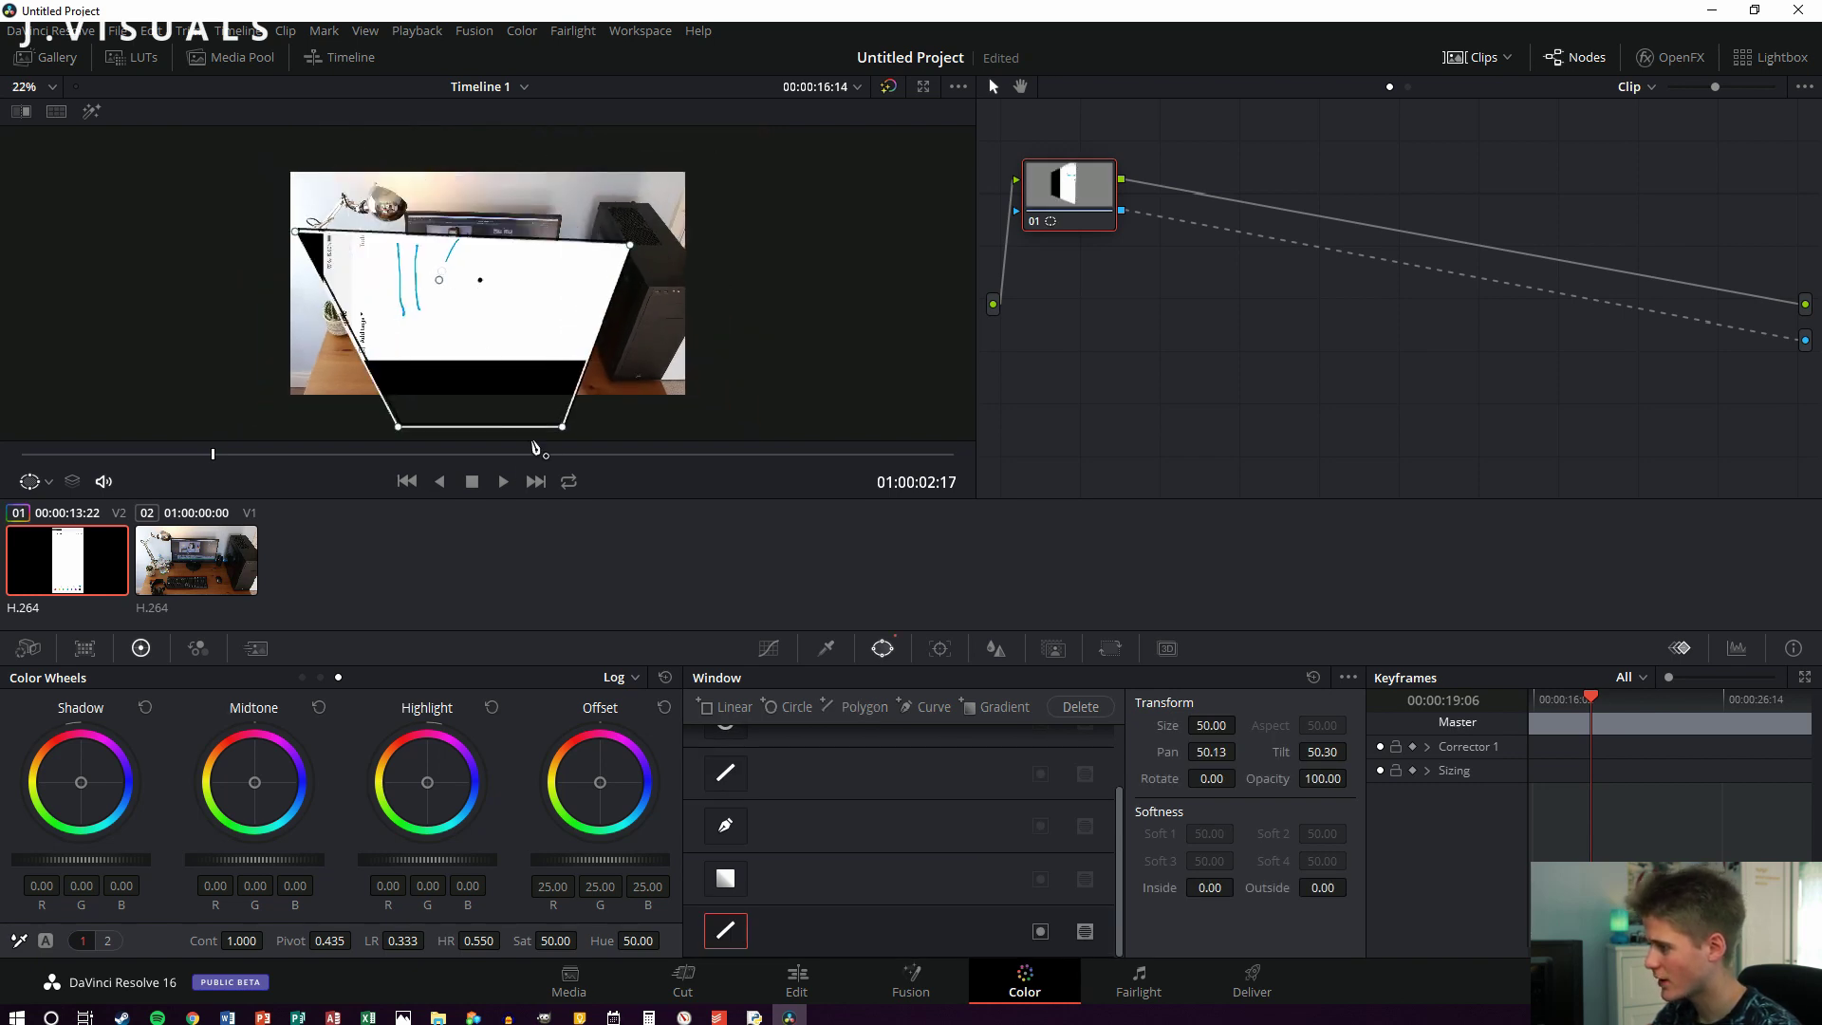
{"action": "left_click_drag", "start_coordinate": [564, 434], "coordinate": [576, 381]}
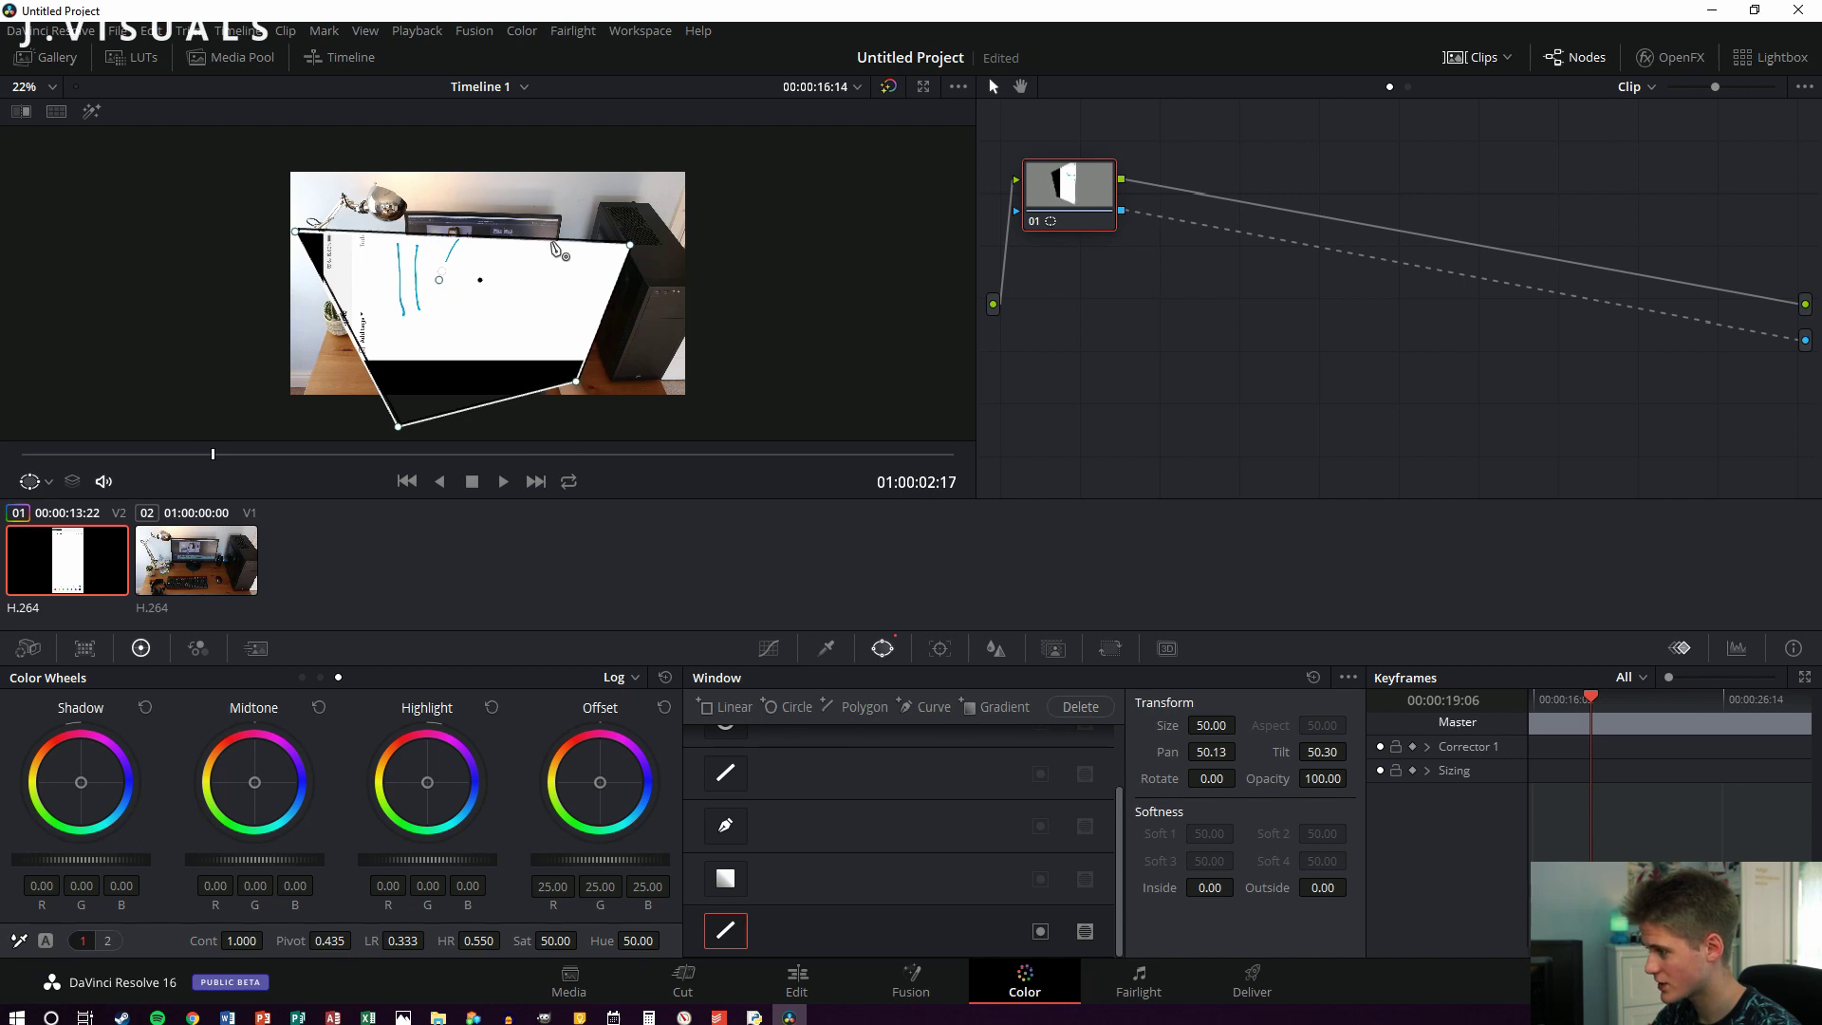
{"action": "left_click_drag", "start_coordinate": [554, 244], "coordinate": [564, 201]}
Step: On the frame showing the finished date, adjust the polygon's top points around 11/4/19
{"action": "left_click", "coordinate": [710, 459]}
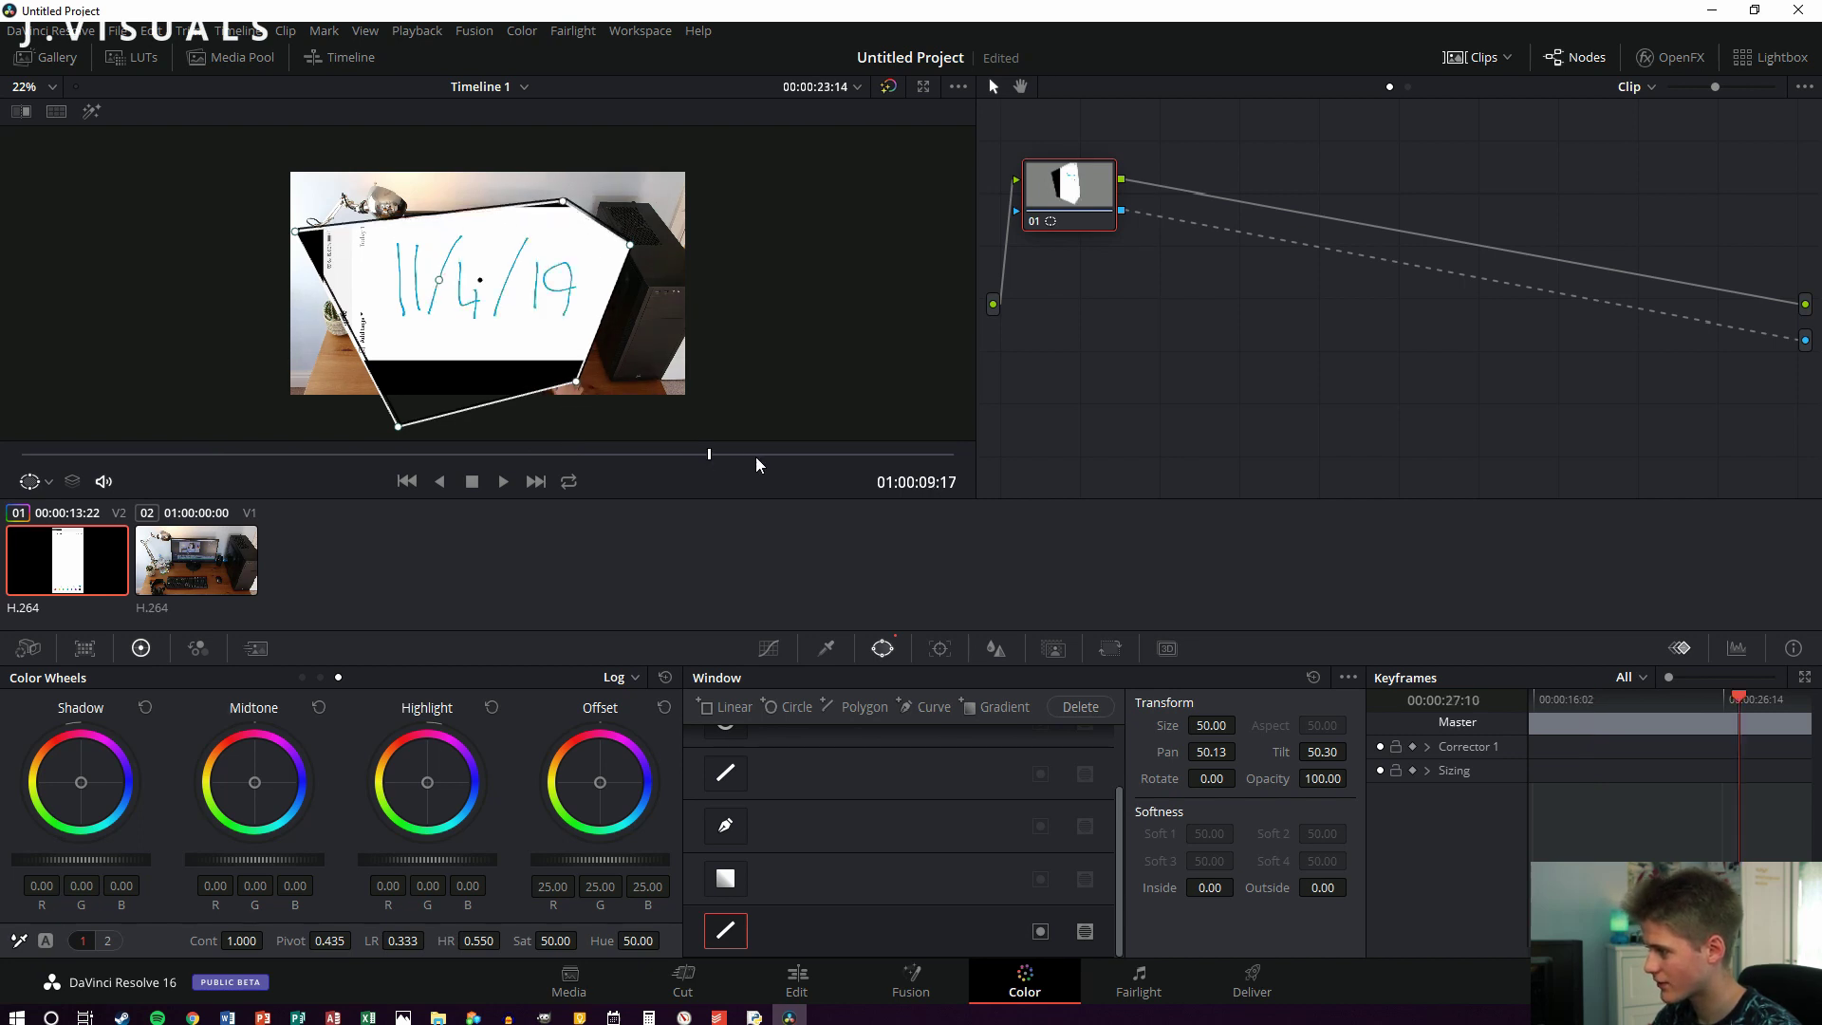
{"action": "scroll", "coordinate": [476, 232], "scroll_direction": "up", "scroll_amount": 3}
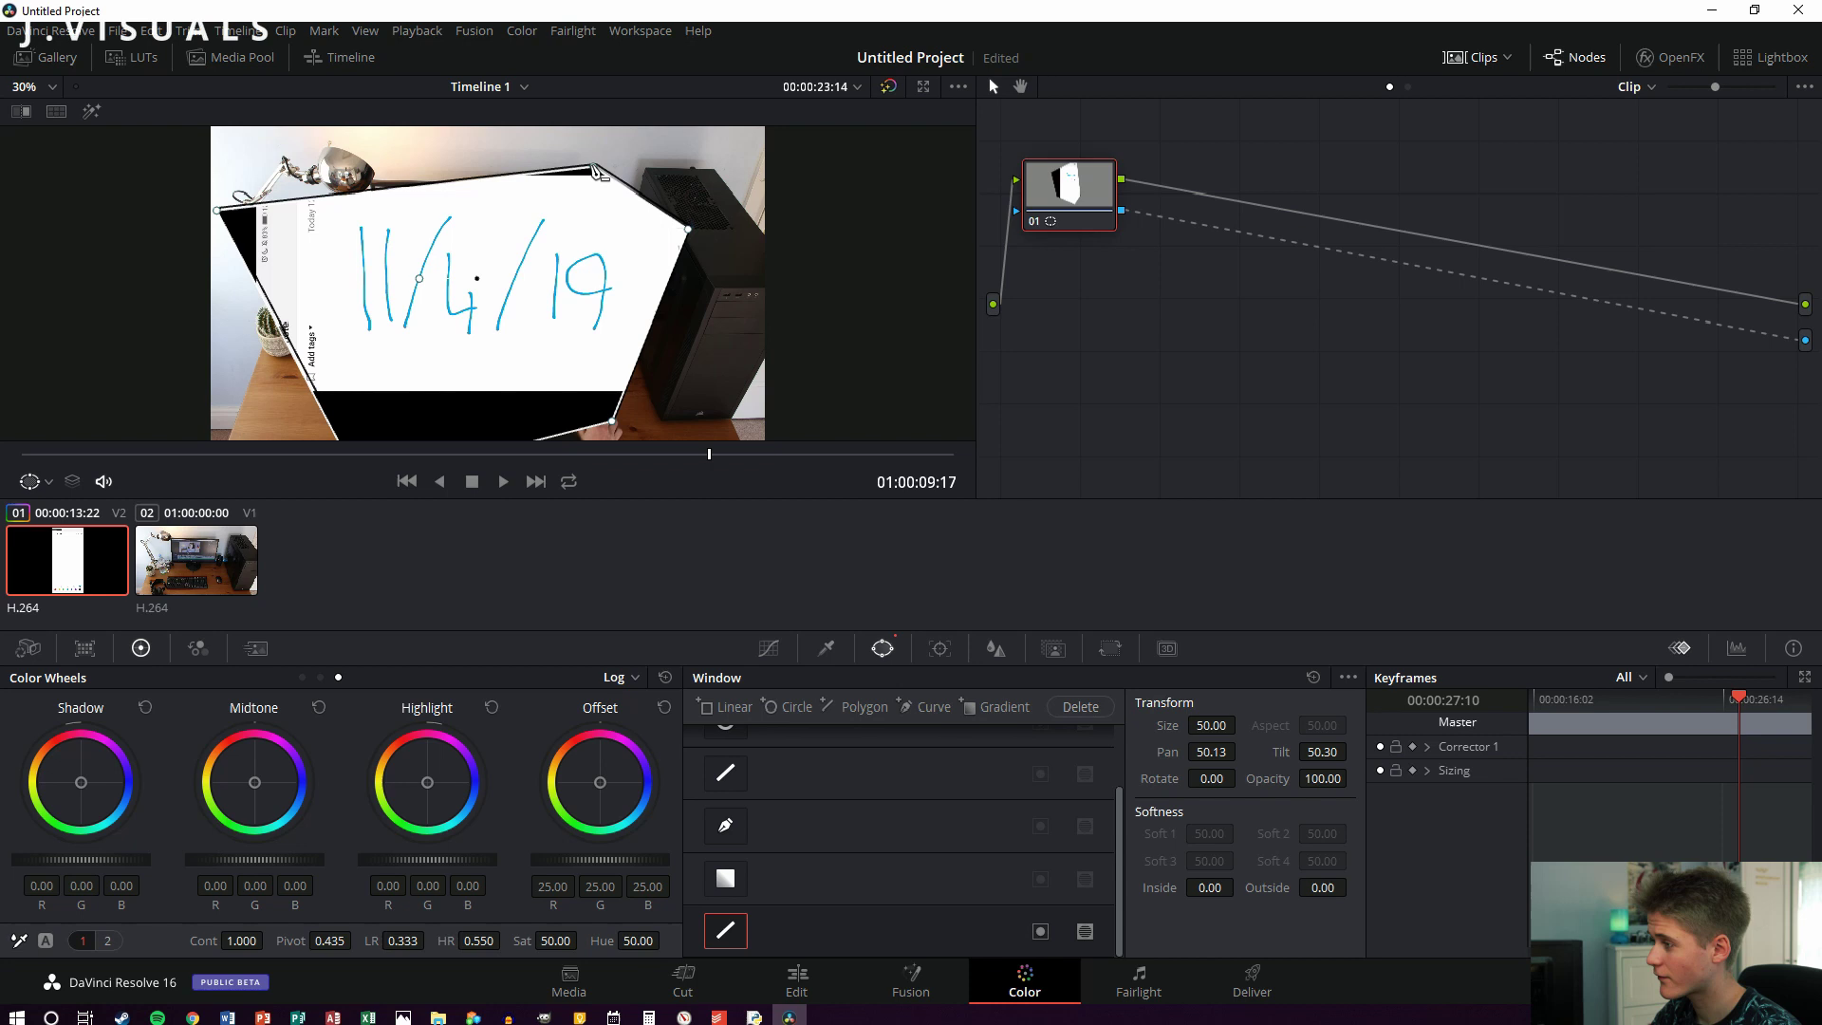
{"action": "left_click_drag", "start_coordinate": [596, 171], "coordinate": [571, 202]}
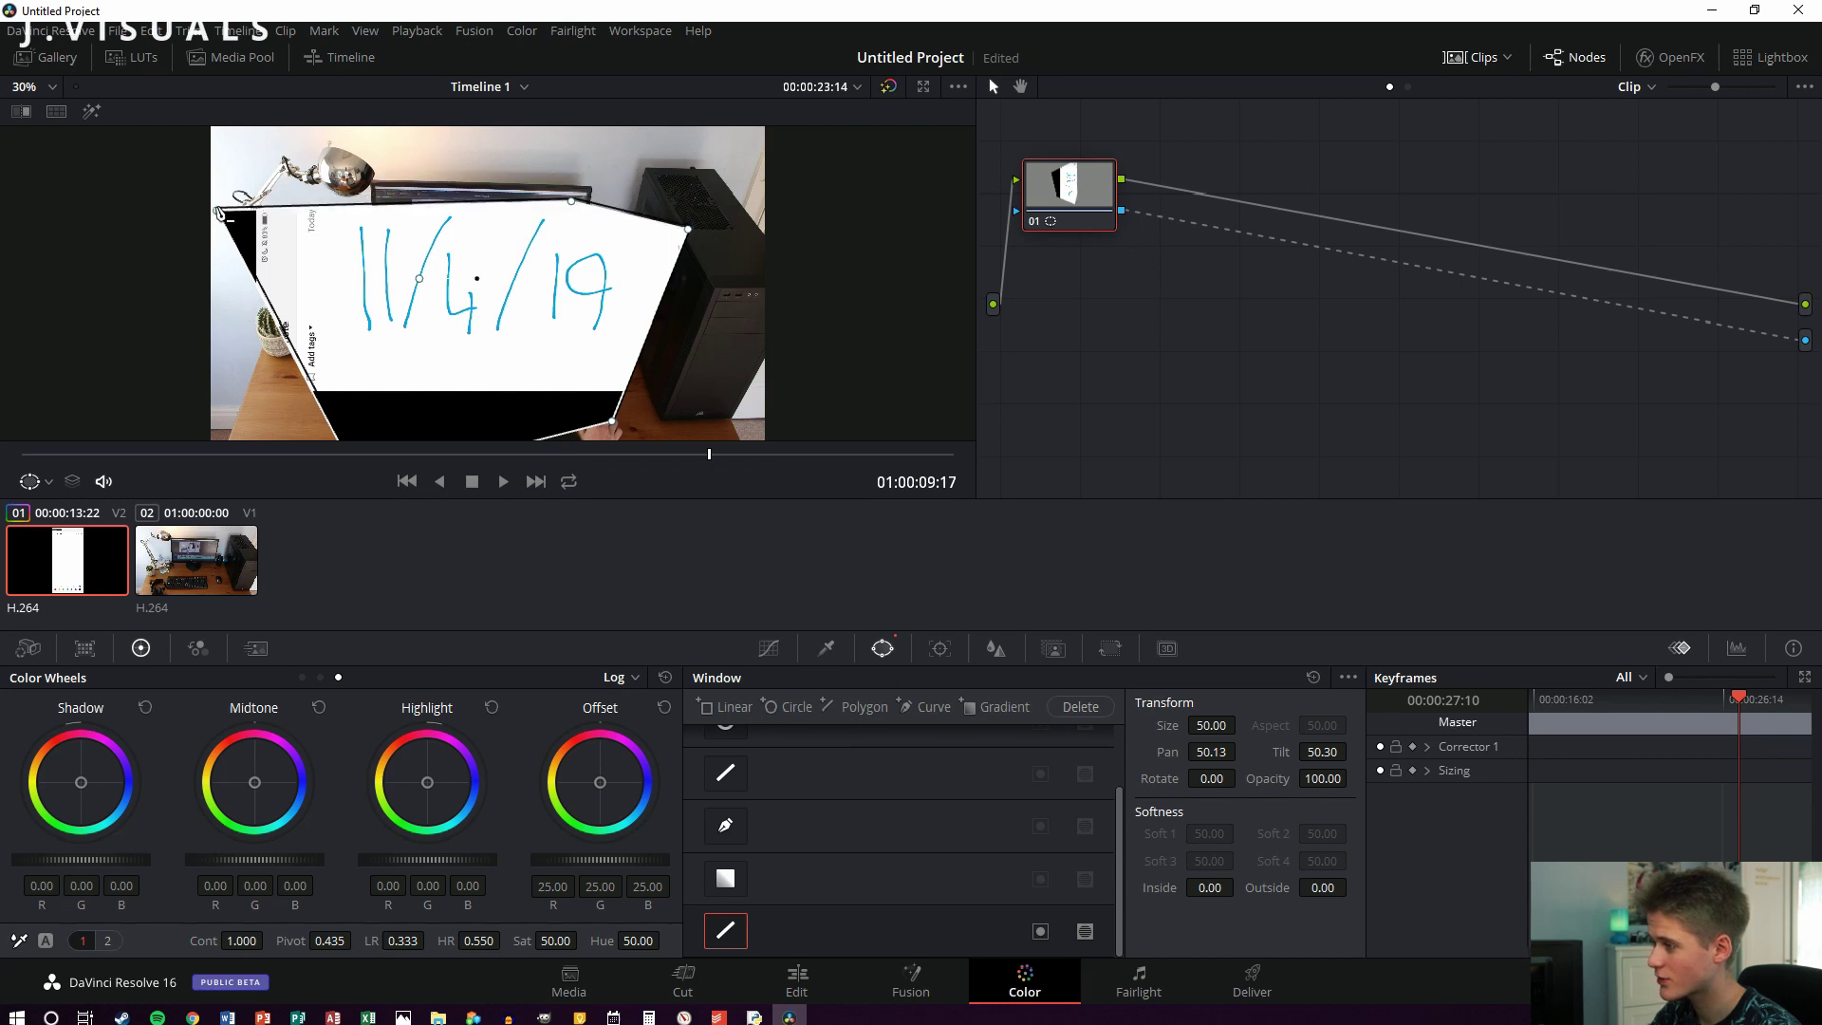
{"action": "left_click_drag", "start_coordinate": [219, 211], "coordinate": [330, 216]}
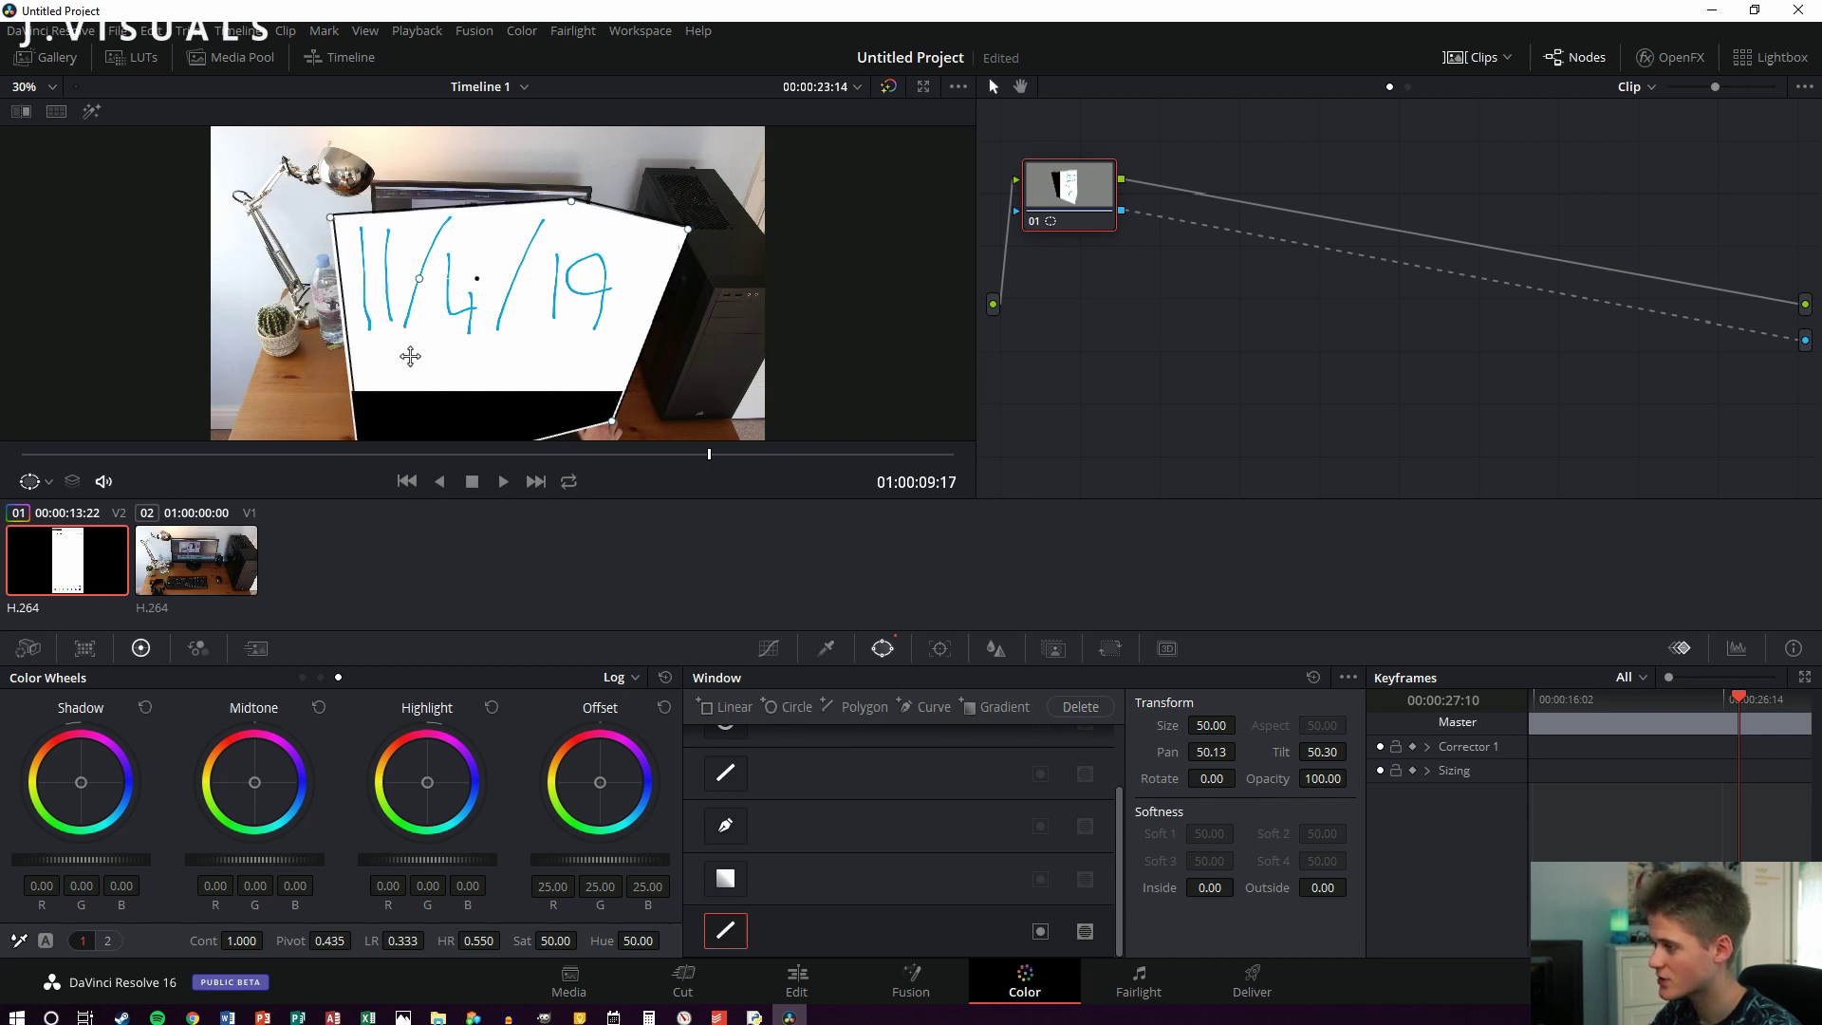
{"action": "scroll", "coordinate": [410, 356], "scroll_direction": "down", "scroll_amount": 3}
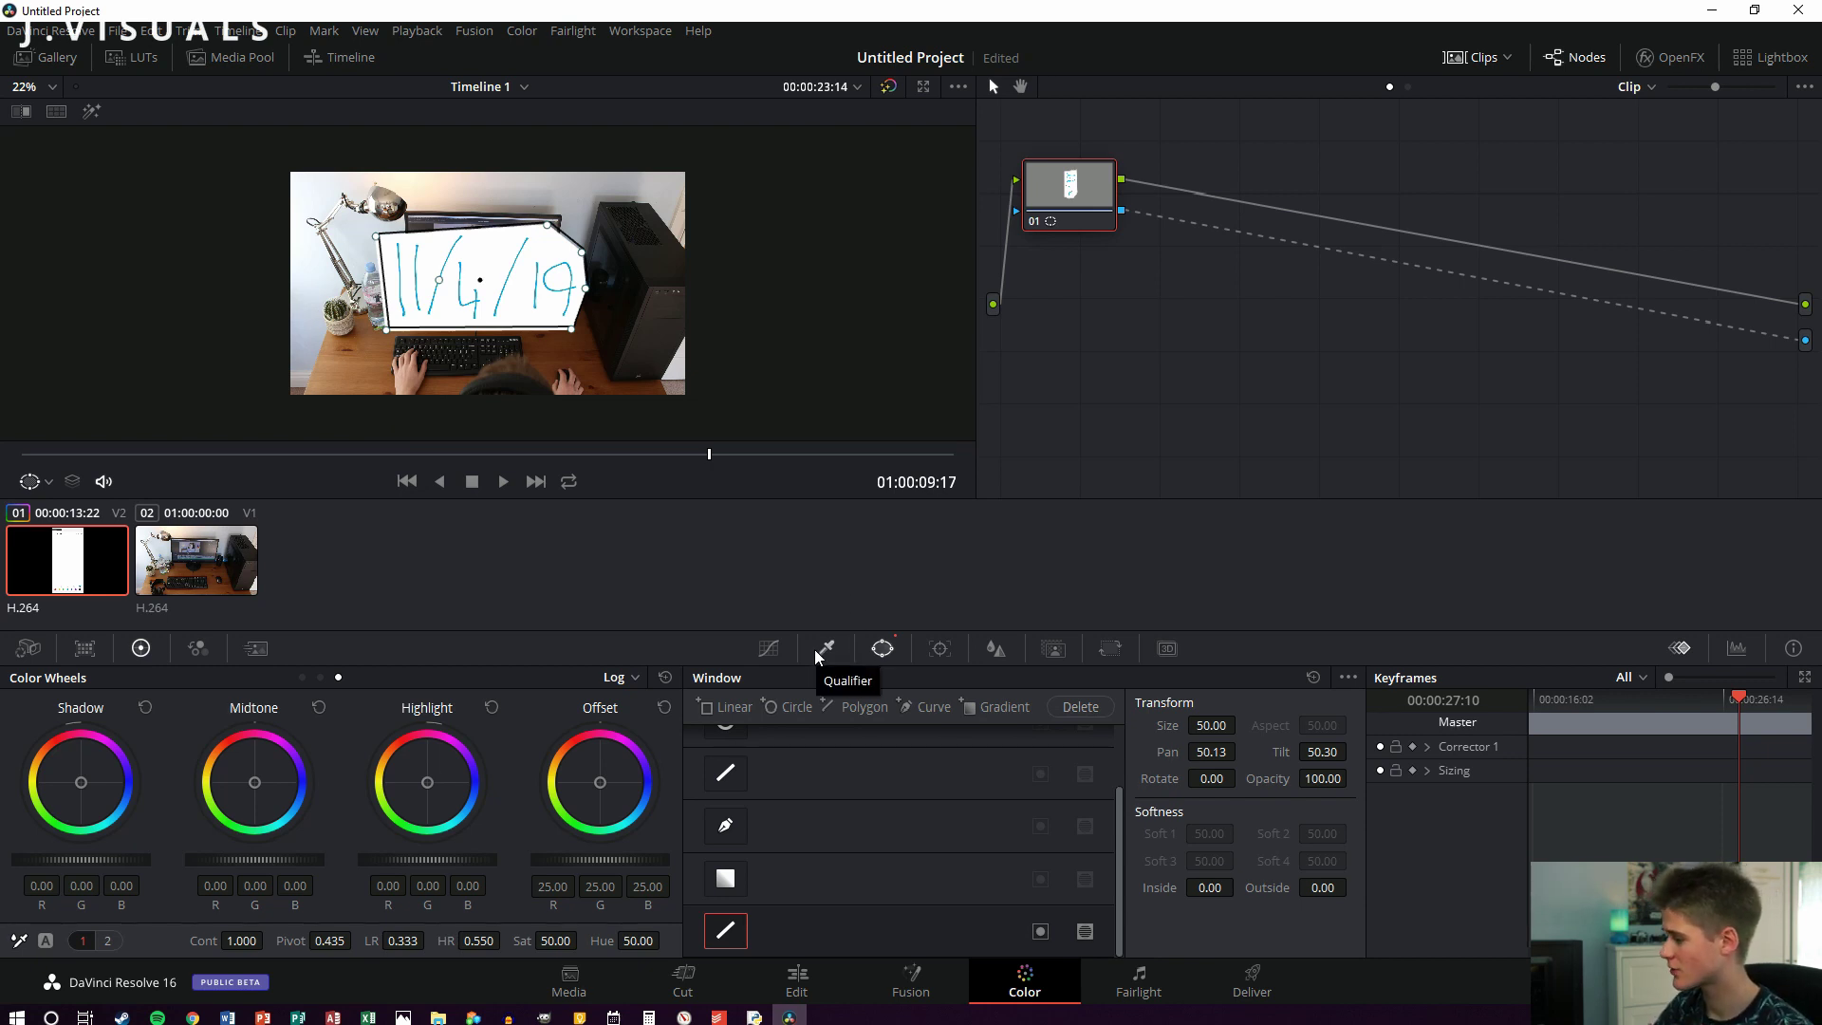
Step: Open the Qualifier and sample the white paper to key it out
{"action": "left_click", "coordinate": [825, 649]}
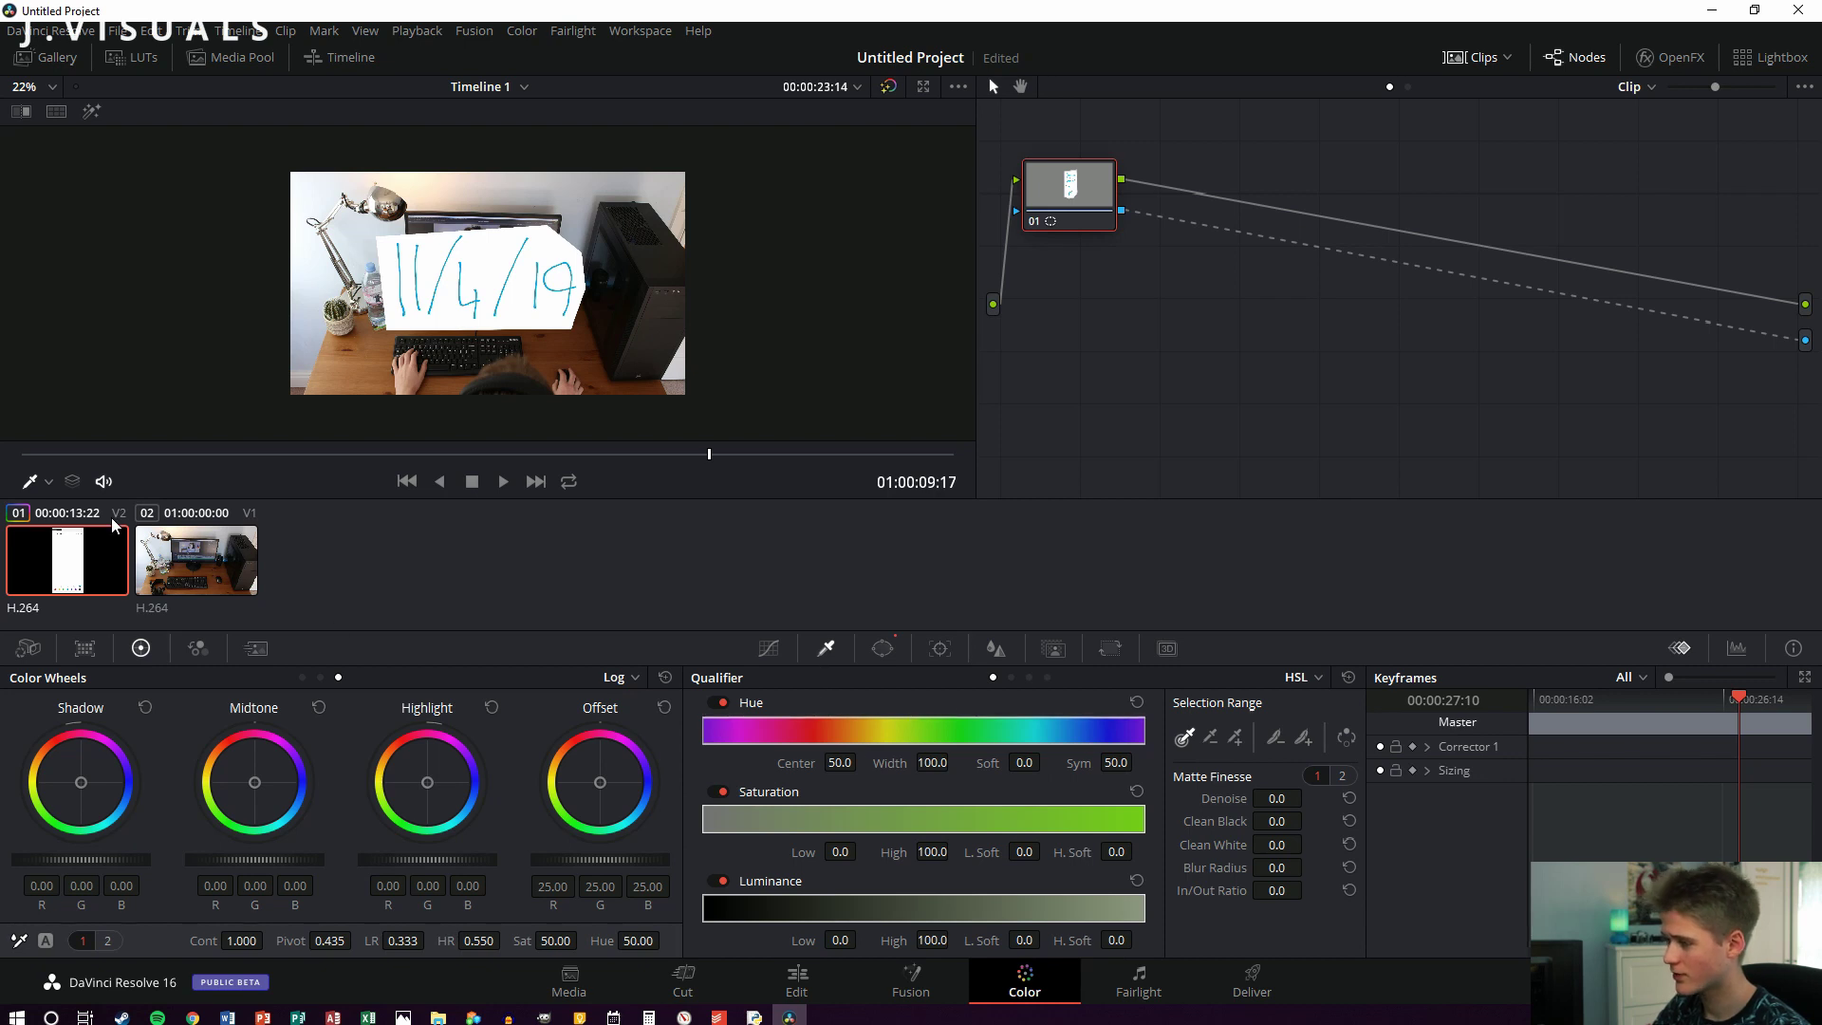
{"action": "right_click", "coordinate": [66, 542]}
{"action": "key", "text": "Escape"}
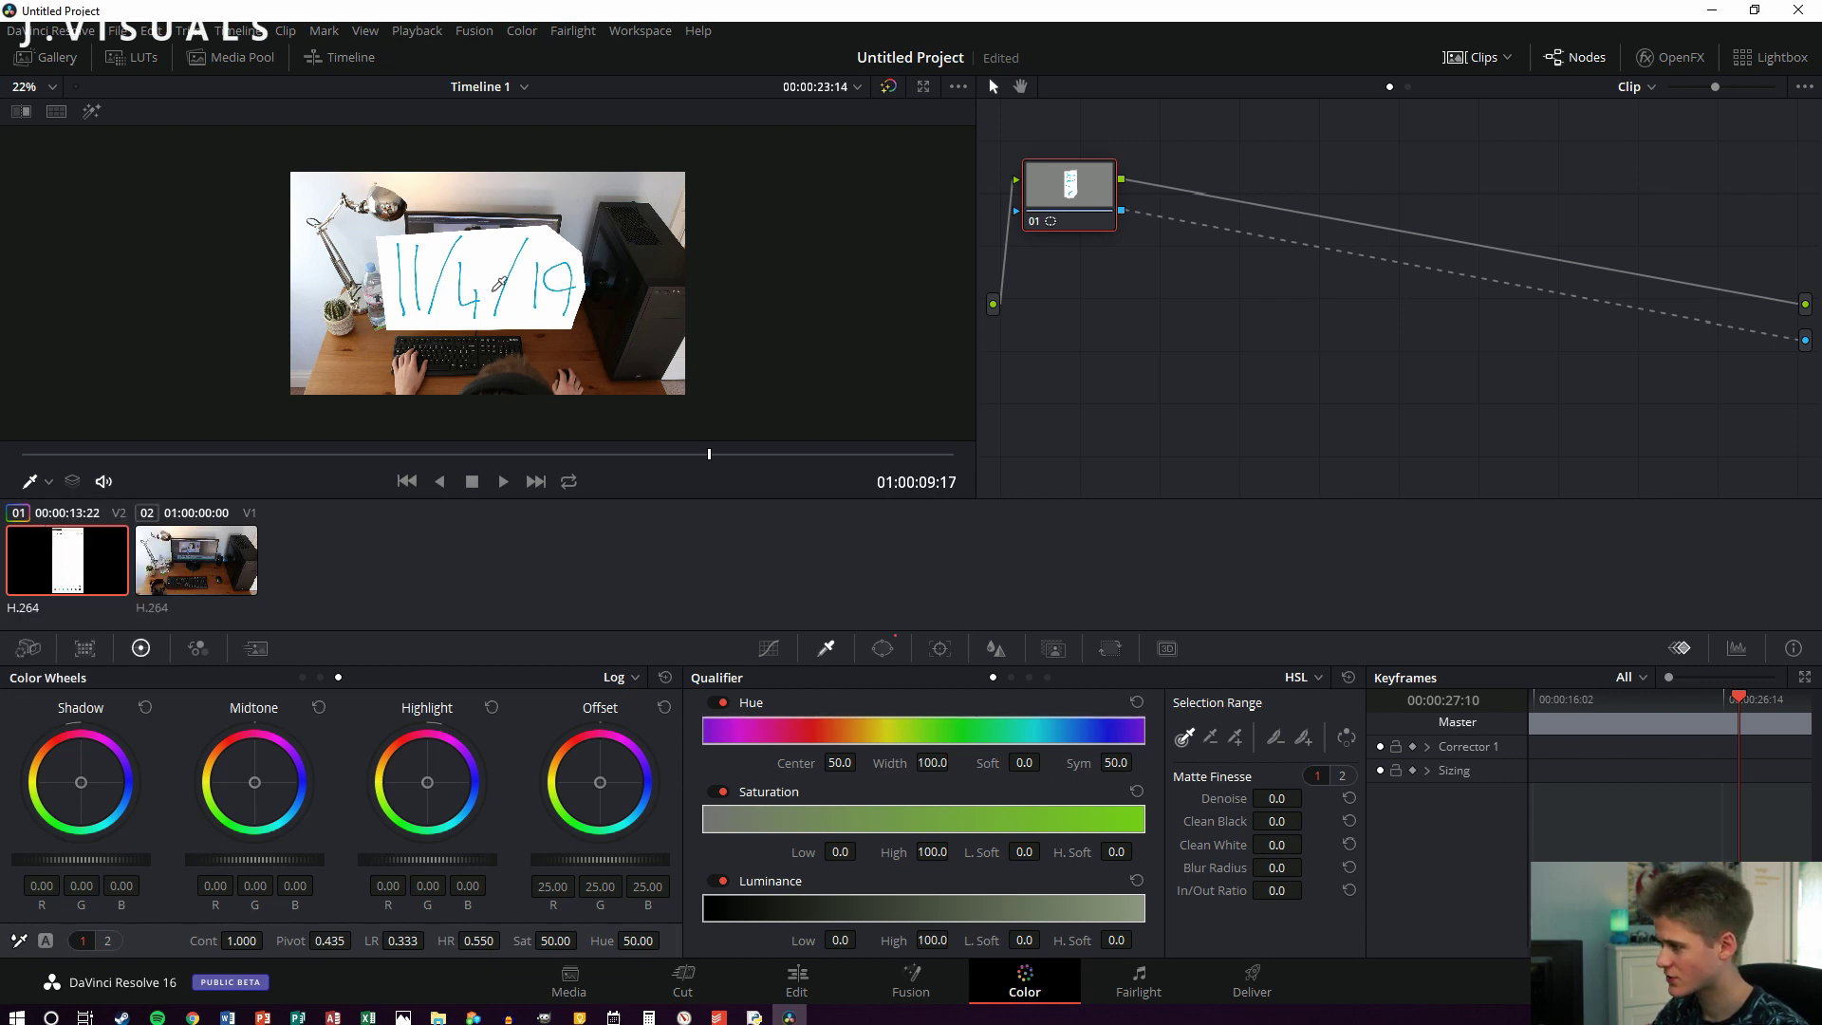
{"action": "left_click", "coordinate": [492, 250]}
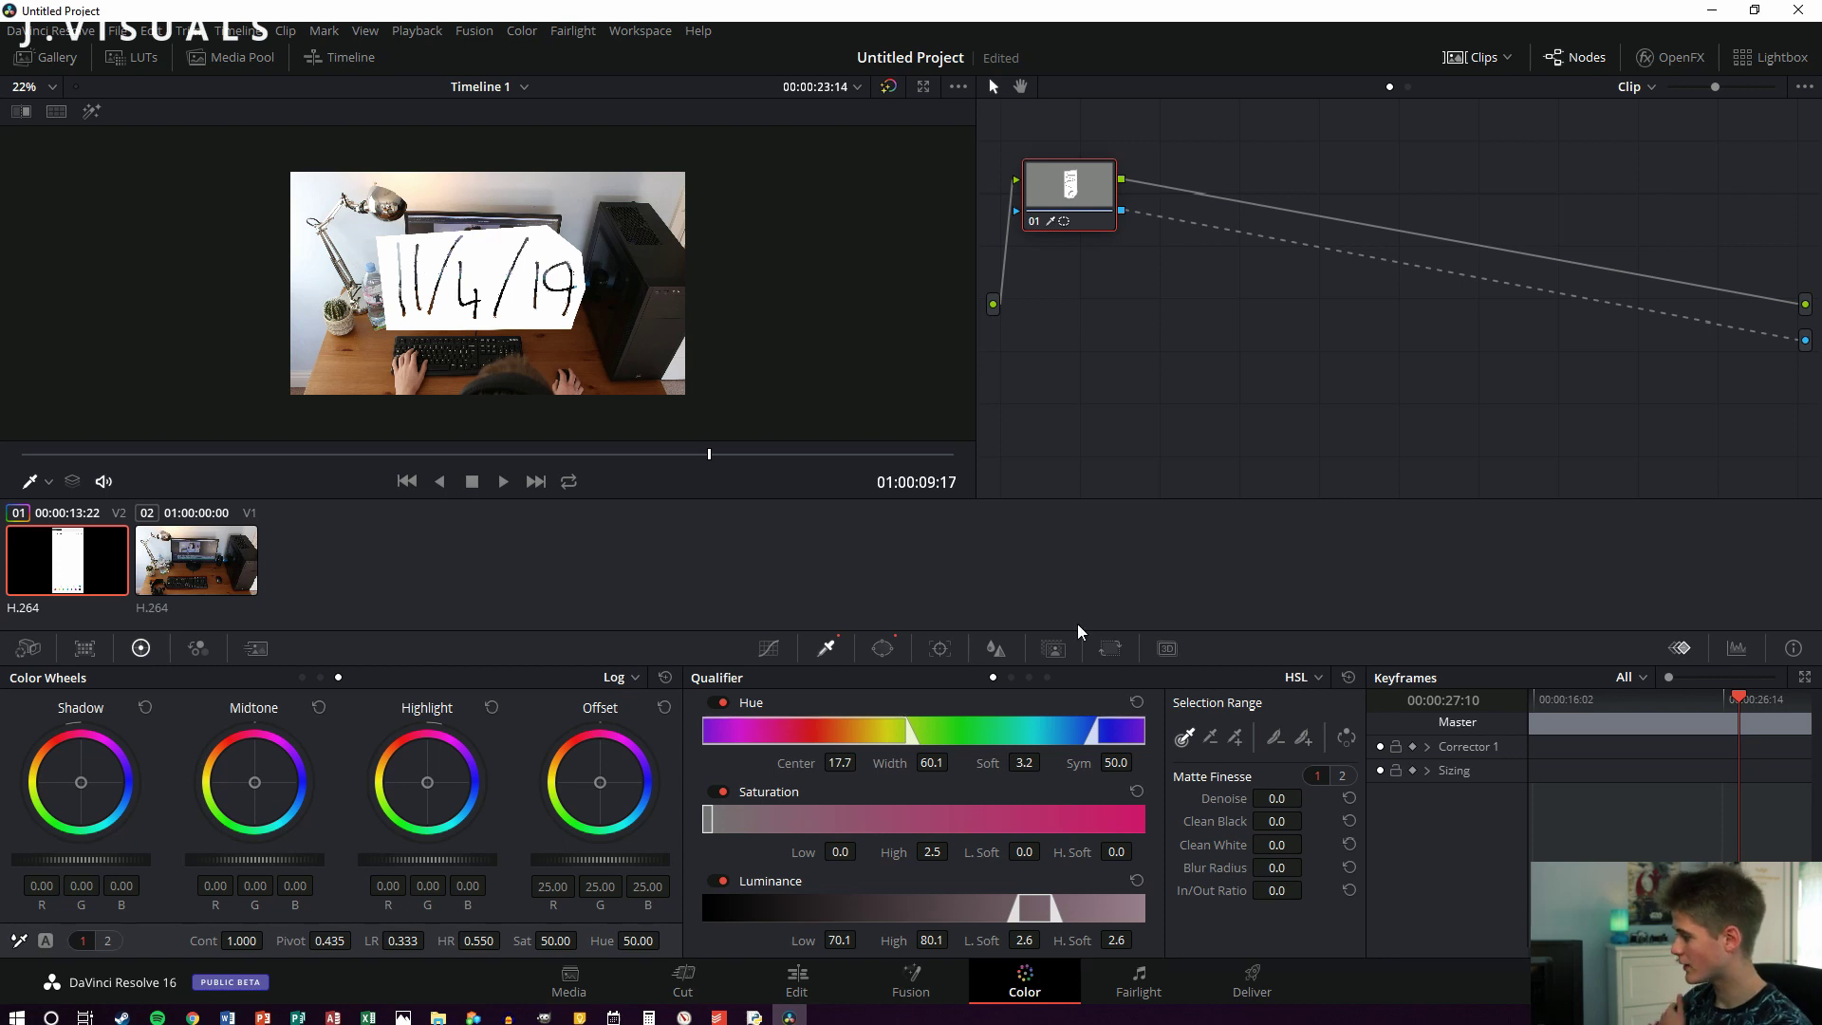
Step: Invert the key so the blue date shows, then raise Clean White to 4.2
{"action": "left_click", "coordinate": [1346, 740]}
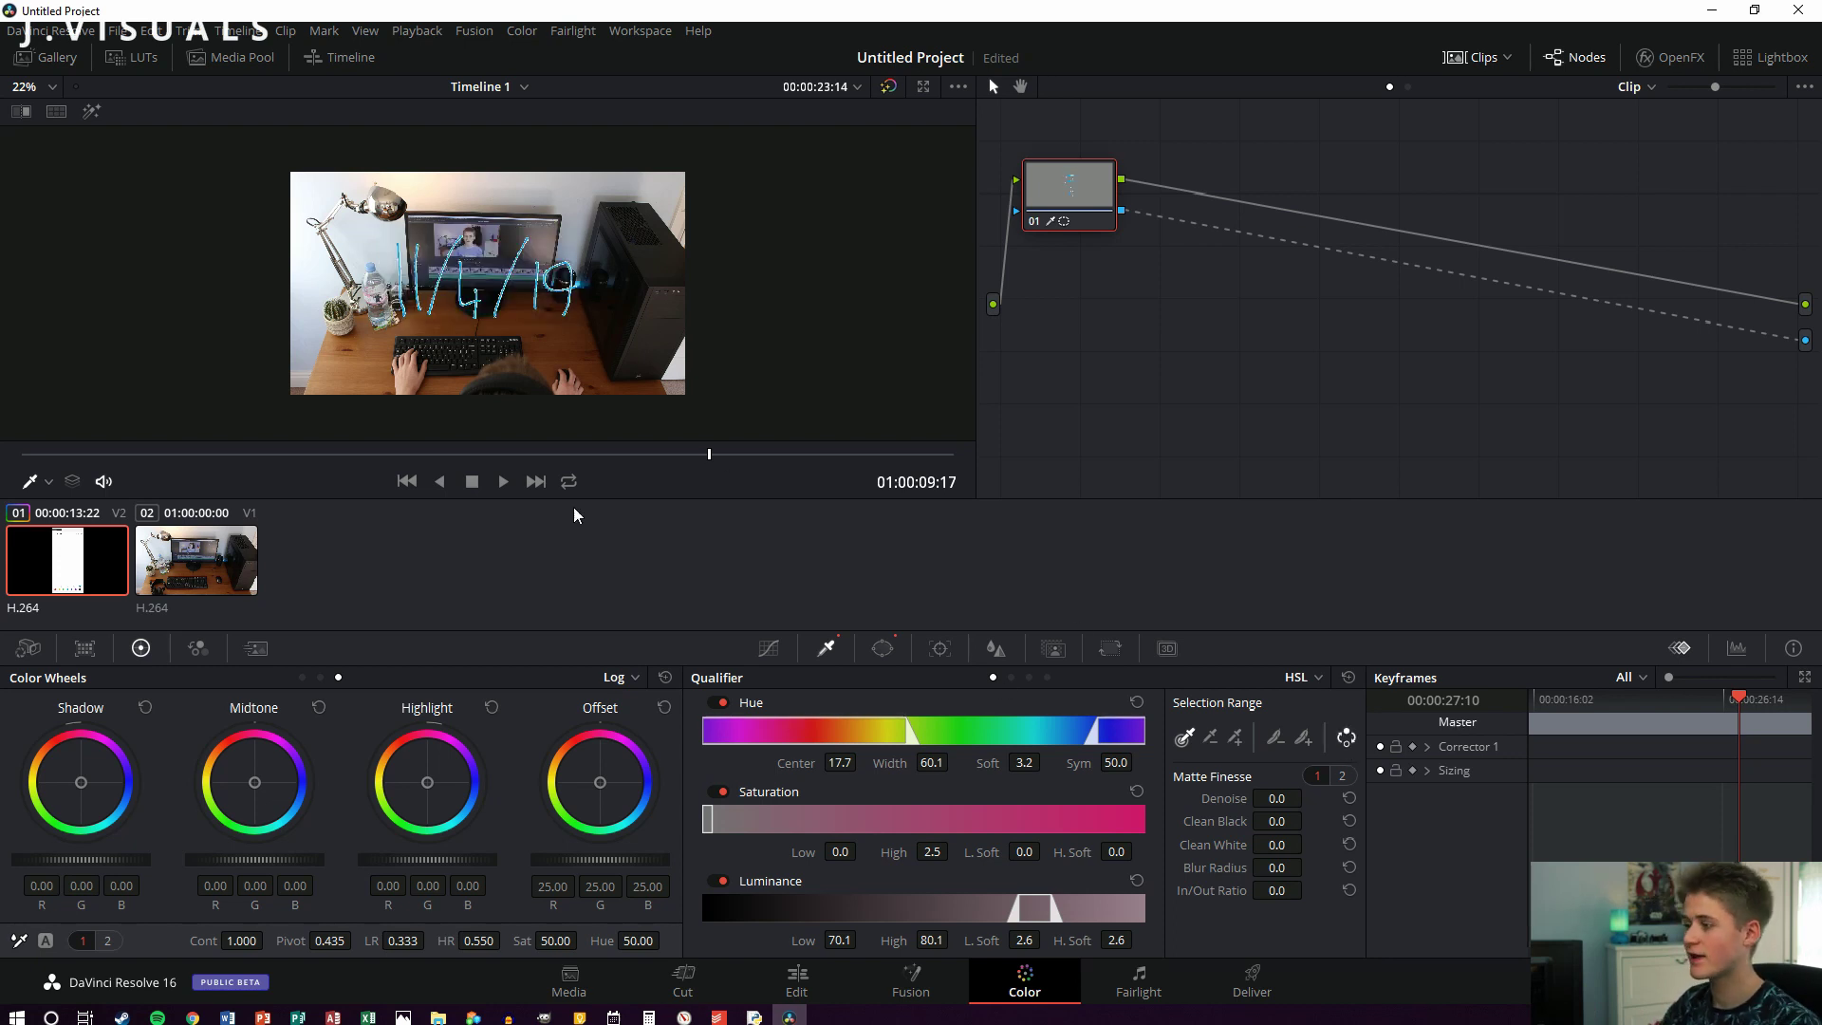
{"action": "scroll", "coordinate": [491, 282], "scroll_direction": "up", "scroll_amount": 3}
{"action": "scroll", "coordinate": [491, 282], "scroll_direction": "up", "scroll_amount": 1}
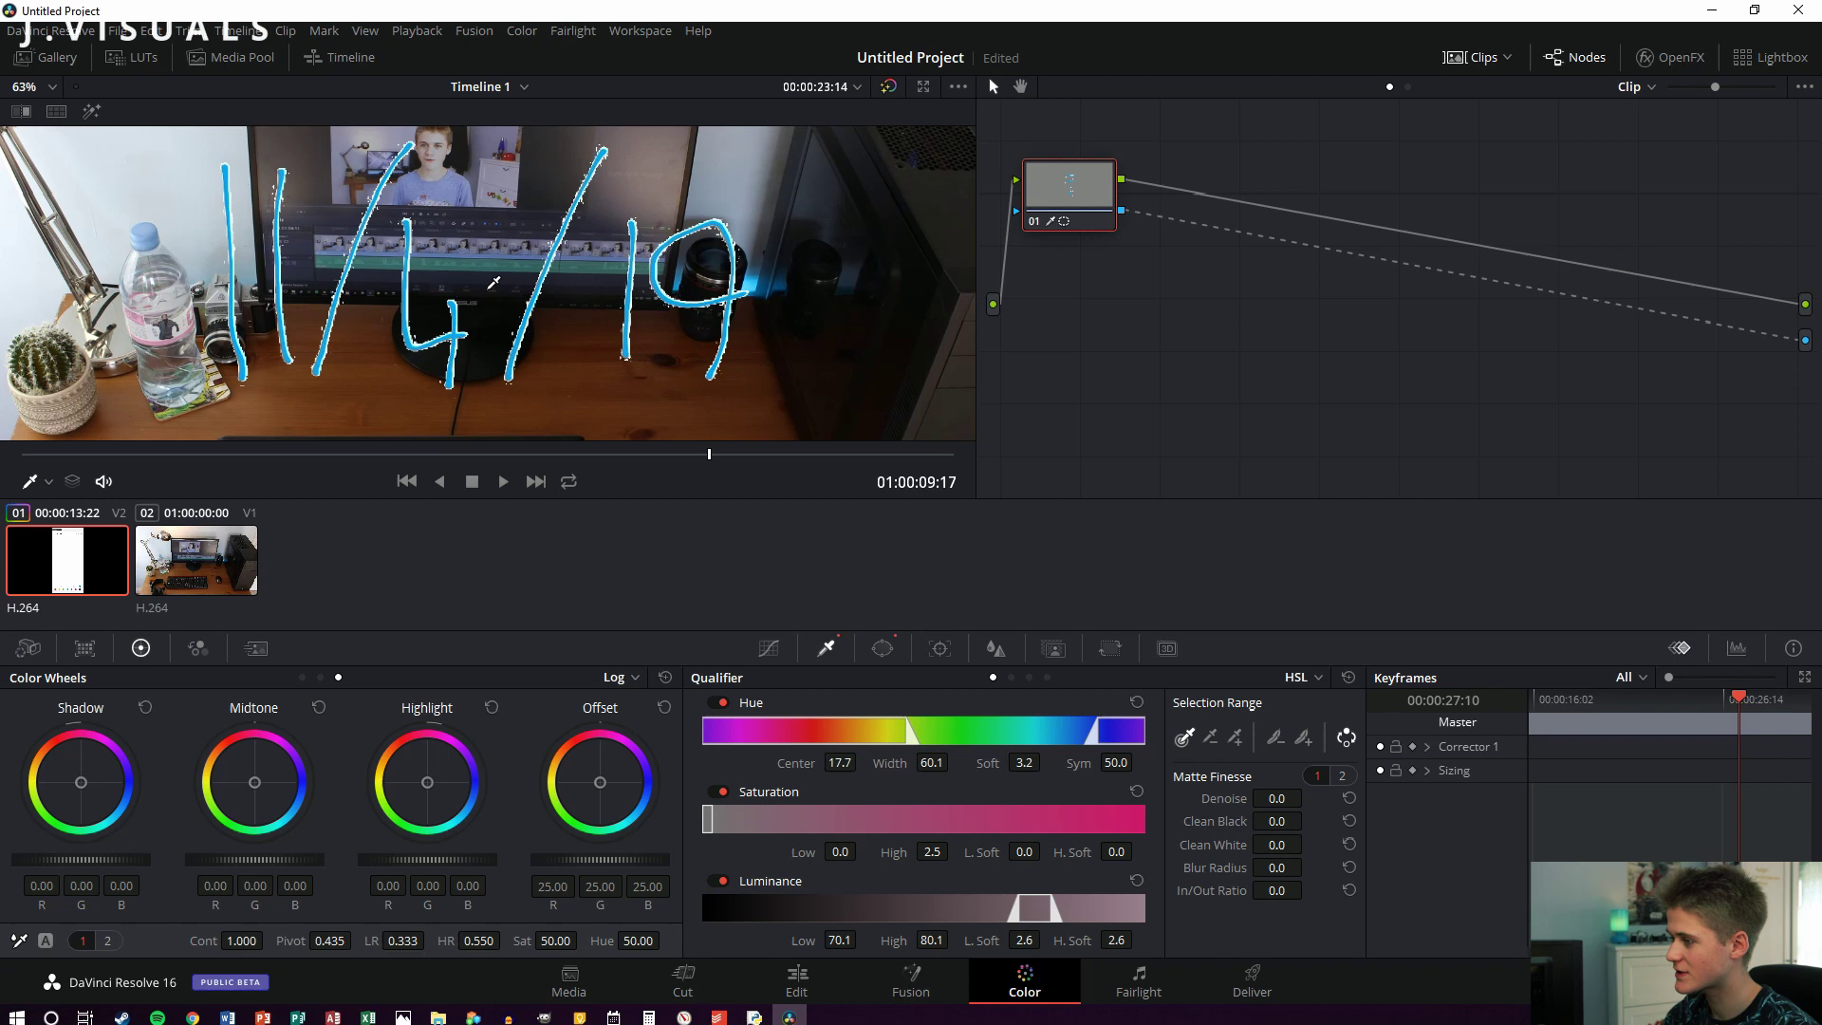
{"action": "scroll", "coordinate": [494, 282], "scroll_direction": "down", "scroll_amount": 3}
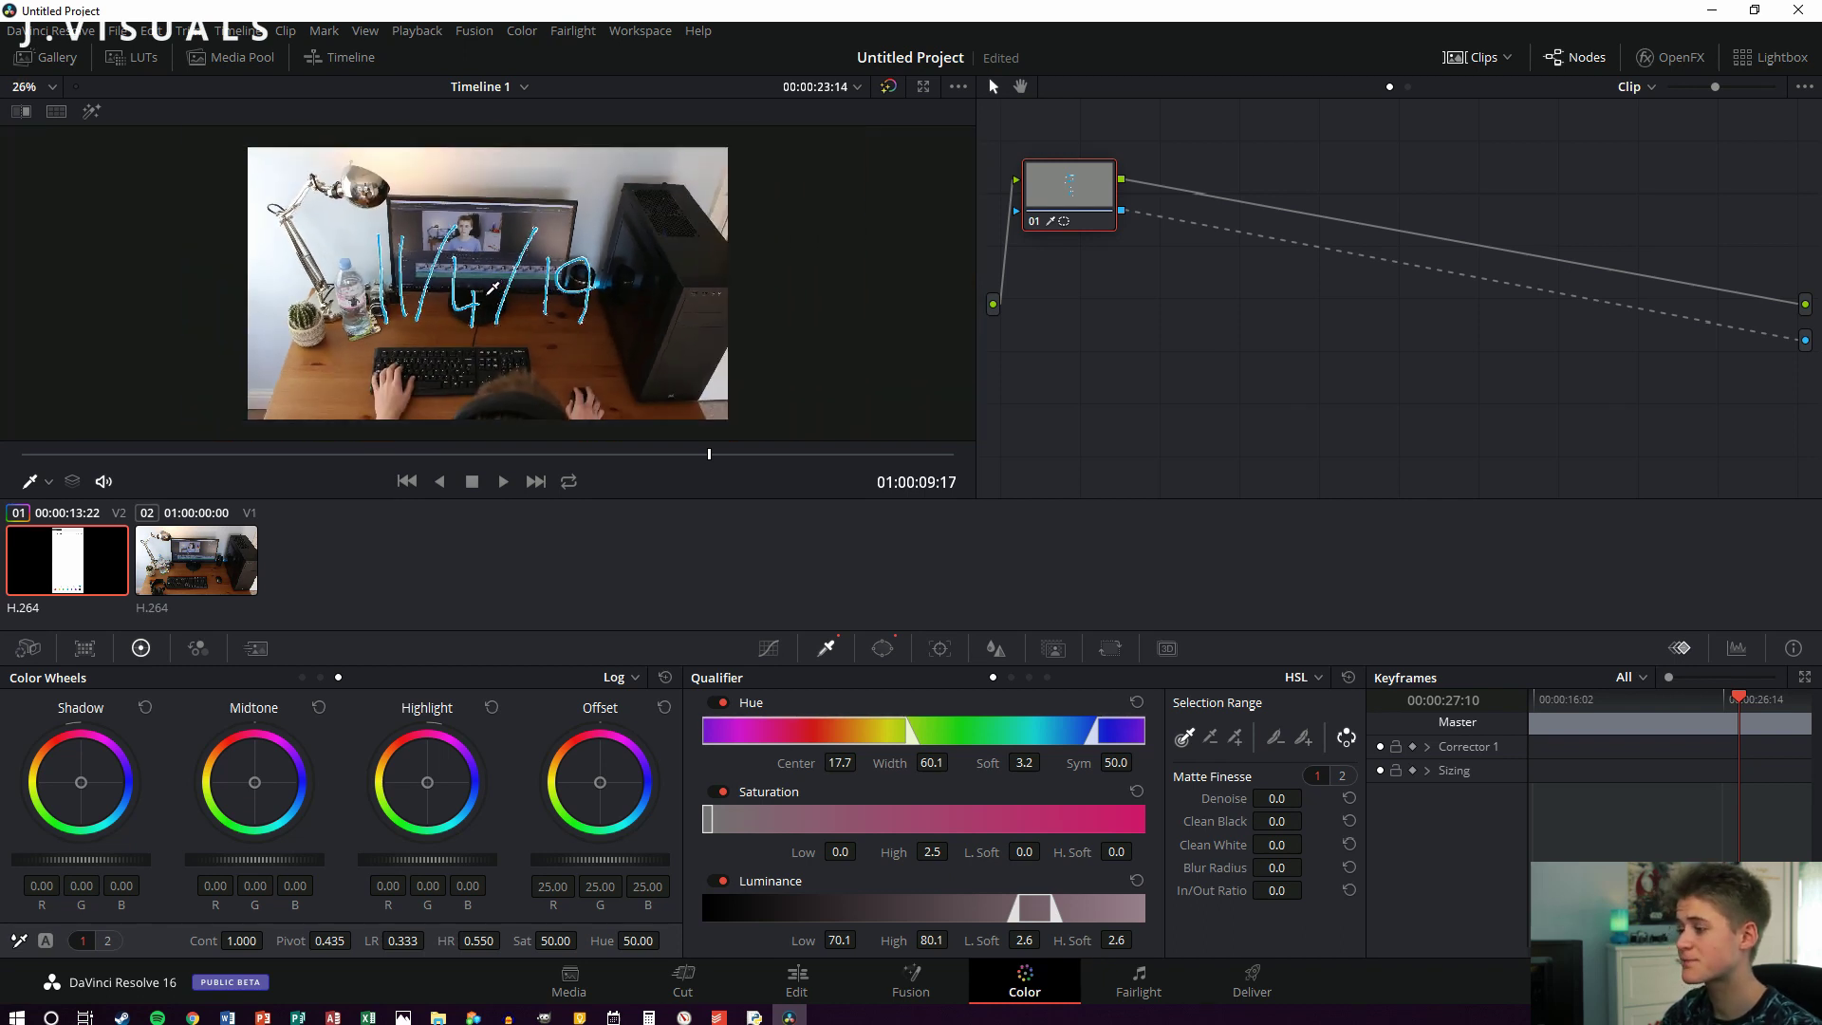
{"action": "scroll", "coordinate": [492, 290], "scroll_direction": "up", "scroll_amount": 5}
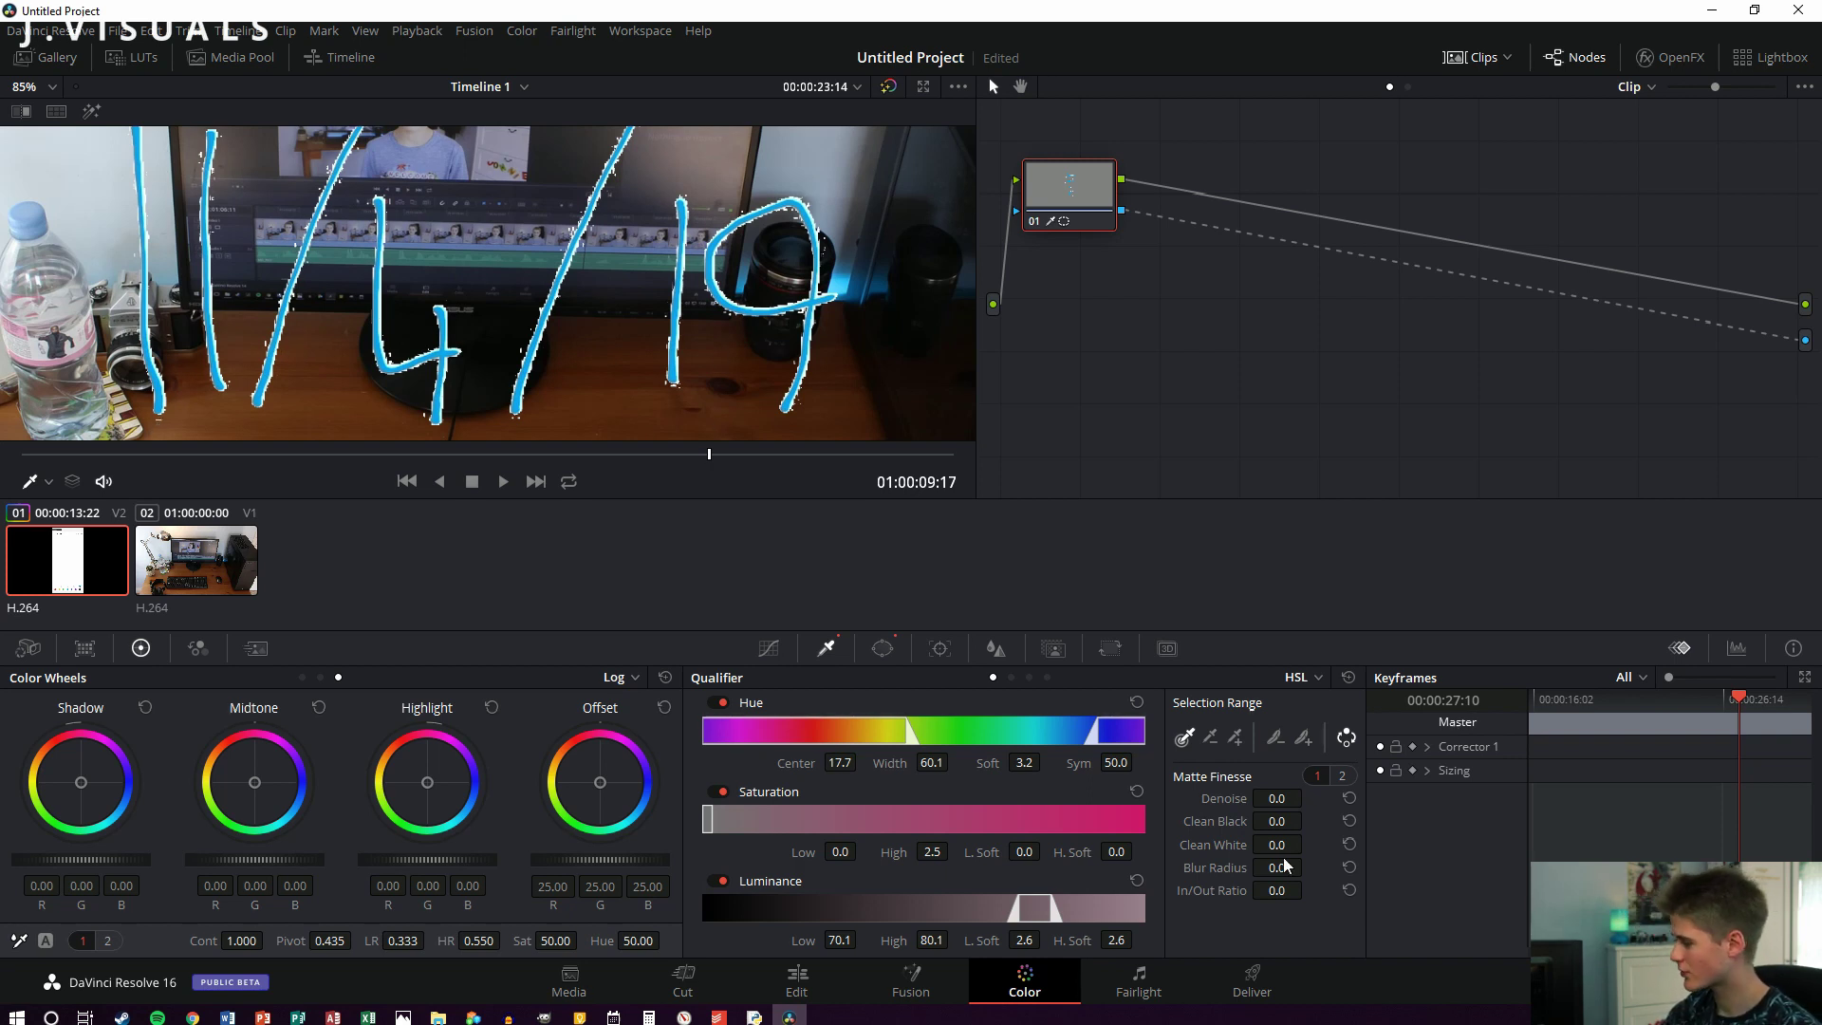
{"action": "left_click_drag", "start_coordinate": [1277, 844], "coordinate": [1308, 844]}
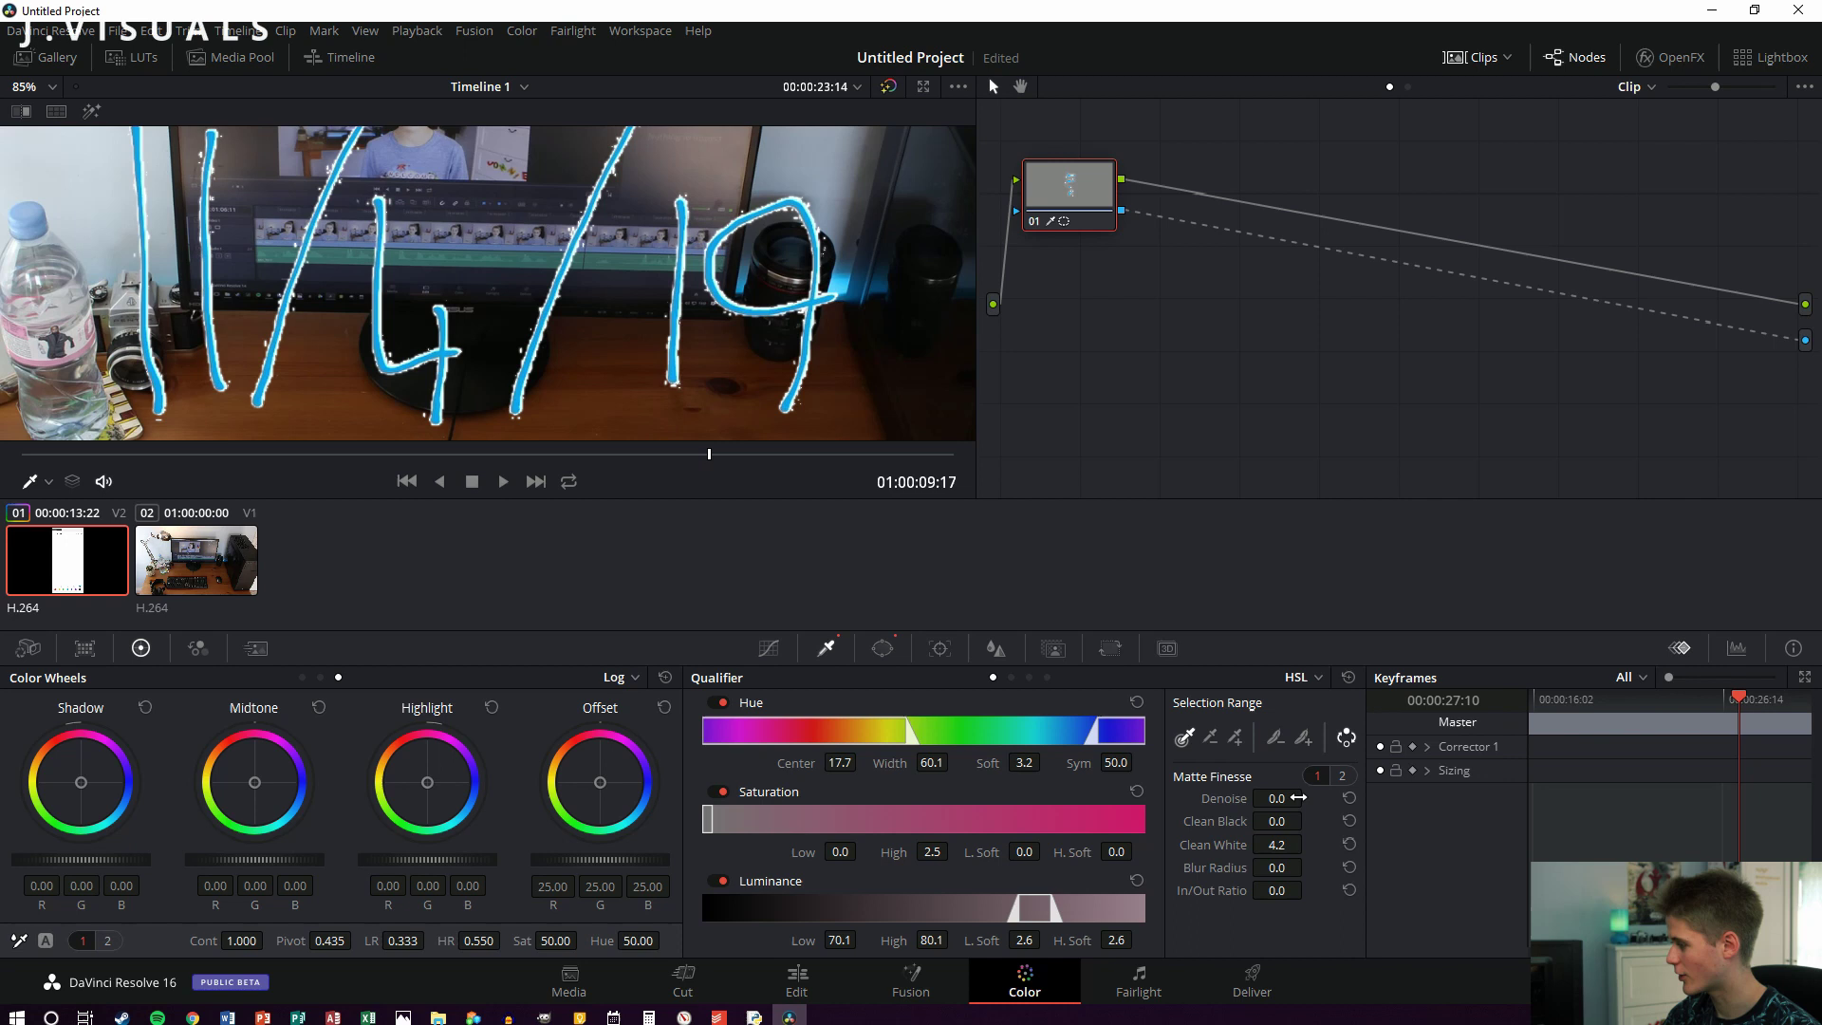
Step: With the add-sample picker, sample white fringe around the date strokes, including beside the 9
{"action": "left_click", "coordinate": [1236, 740]}
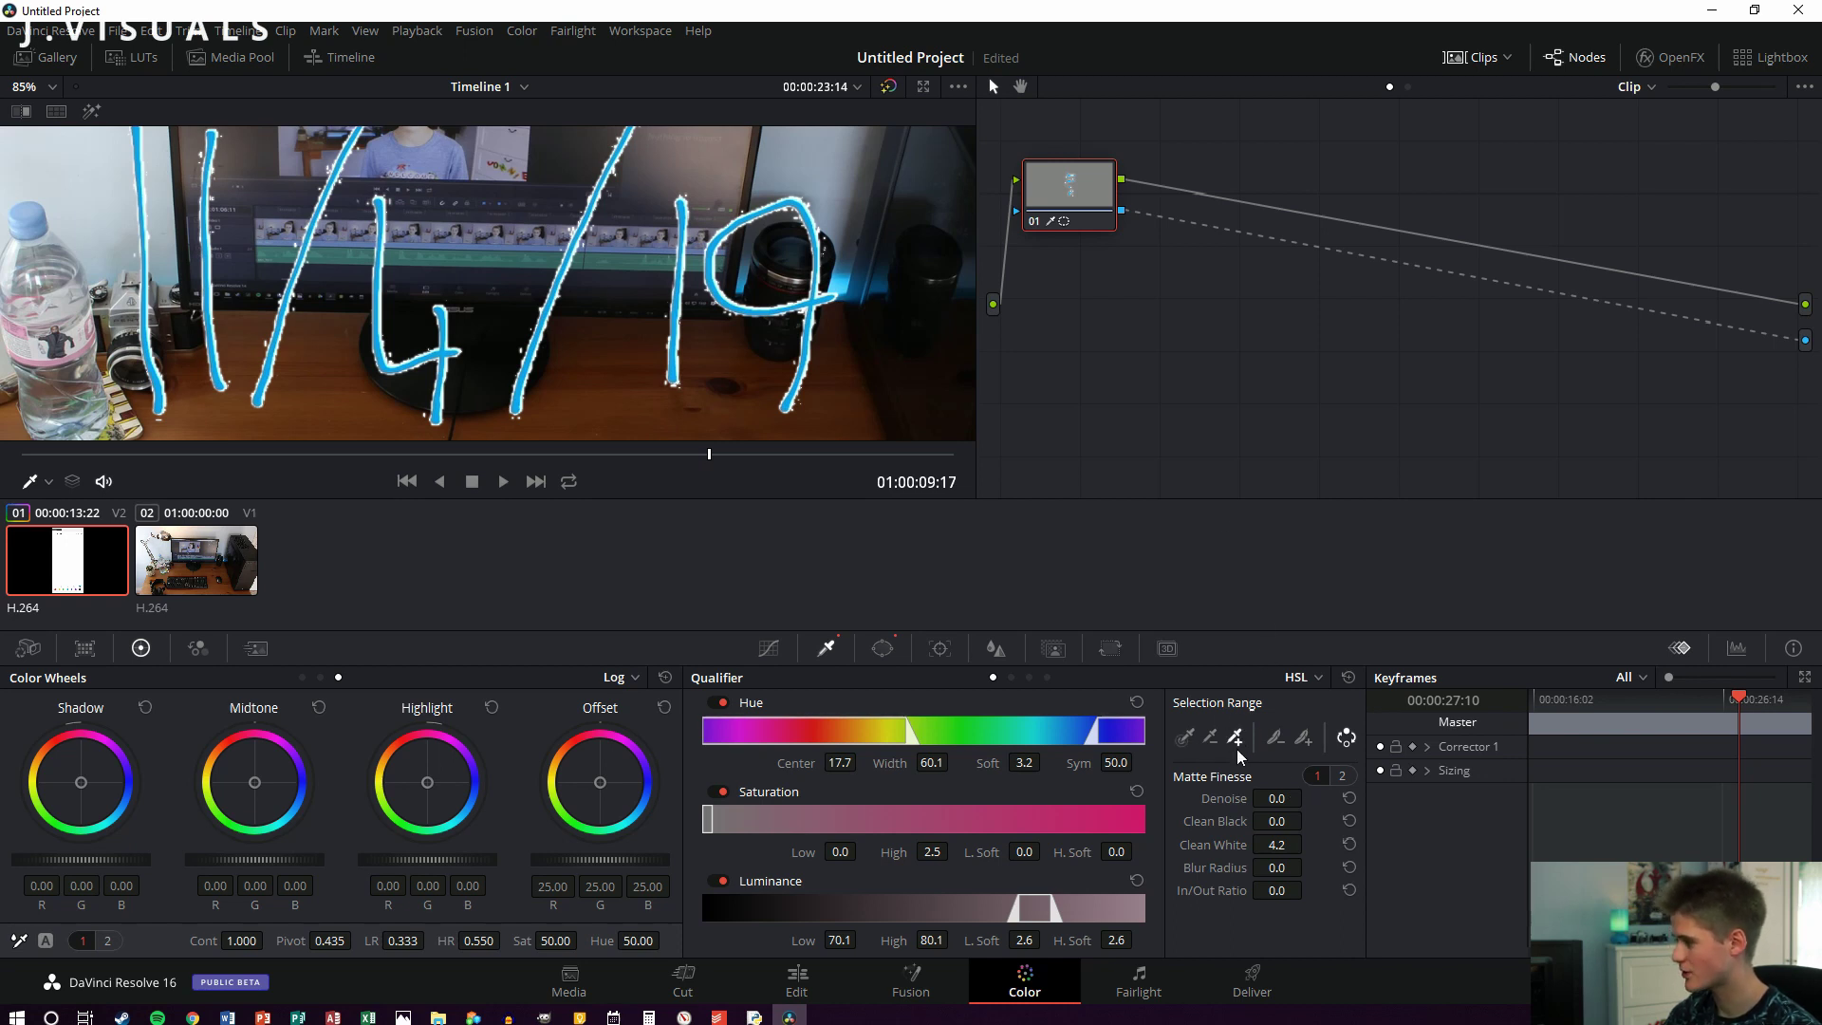
{"action": "scroll", "coordinate": [644, 303], "scroll_direction": "up", "scroll_amount": 2}
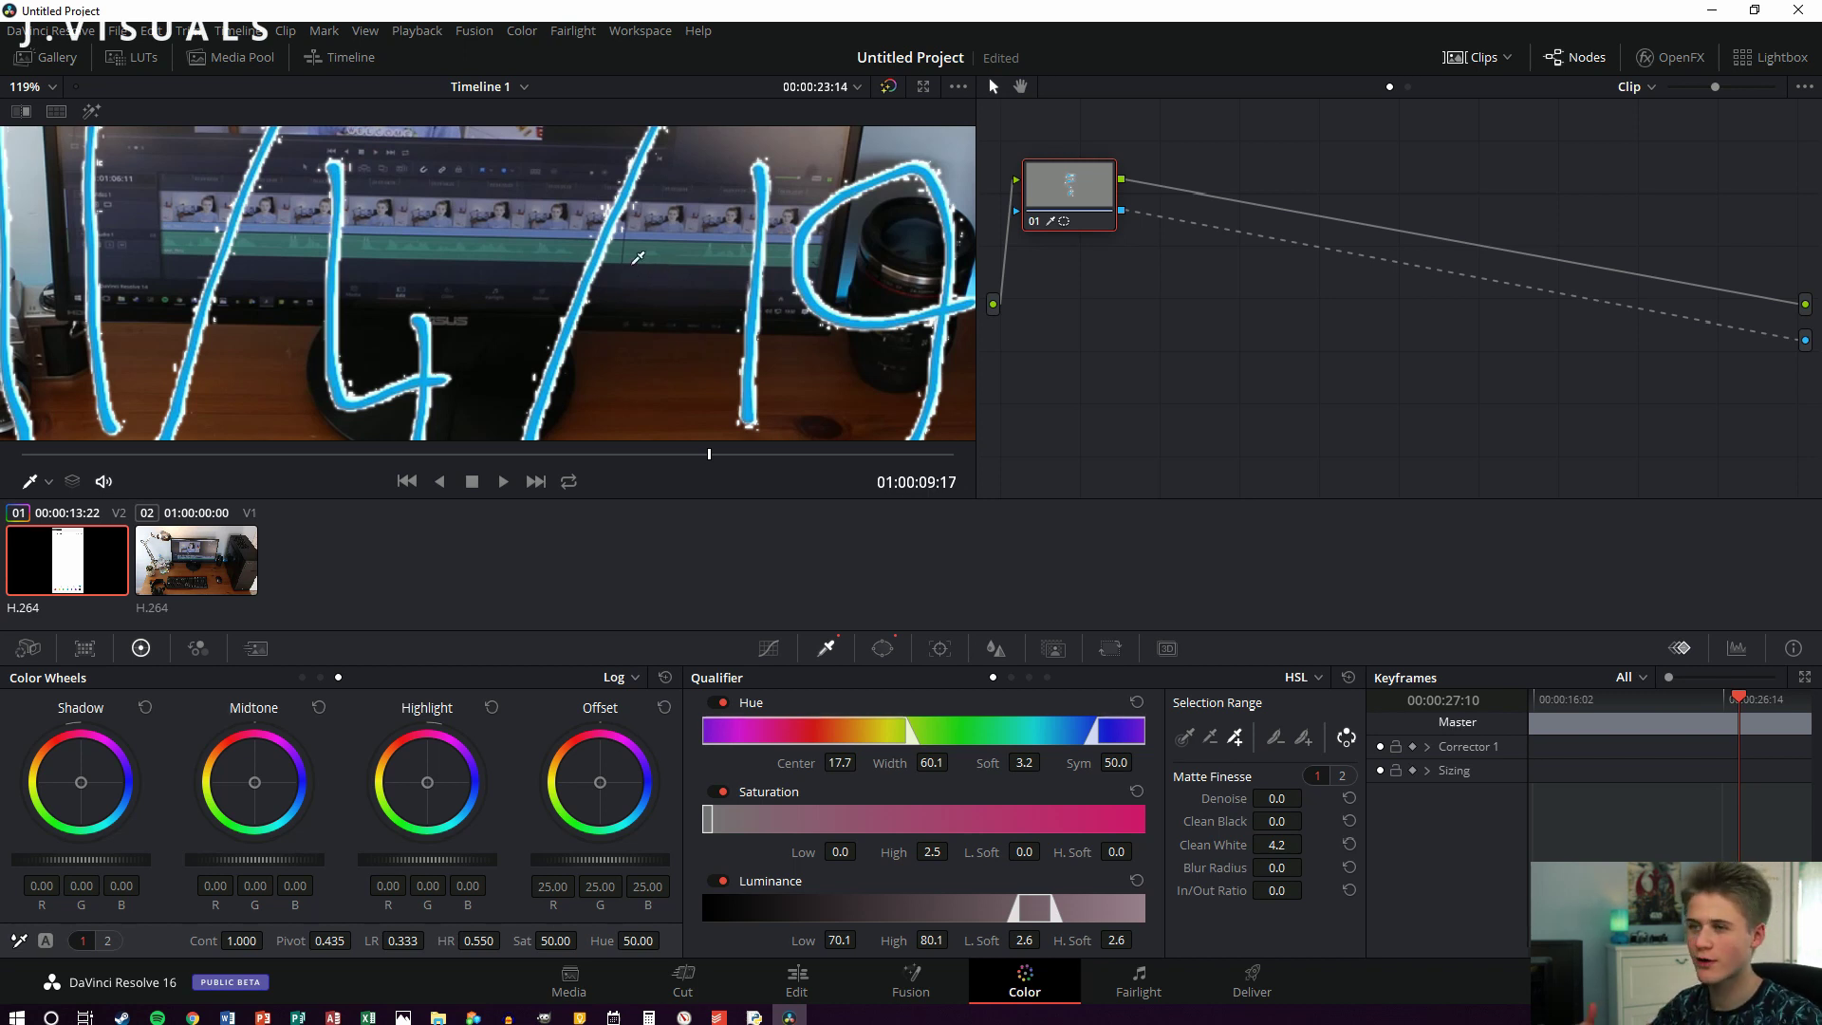
{"action": "scroll", "coordinate": [638, 257], "scroll_direction": "down", "scroll_amount": 3}
{"action": "left_click", "coordinate": [771, 289]}
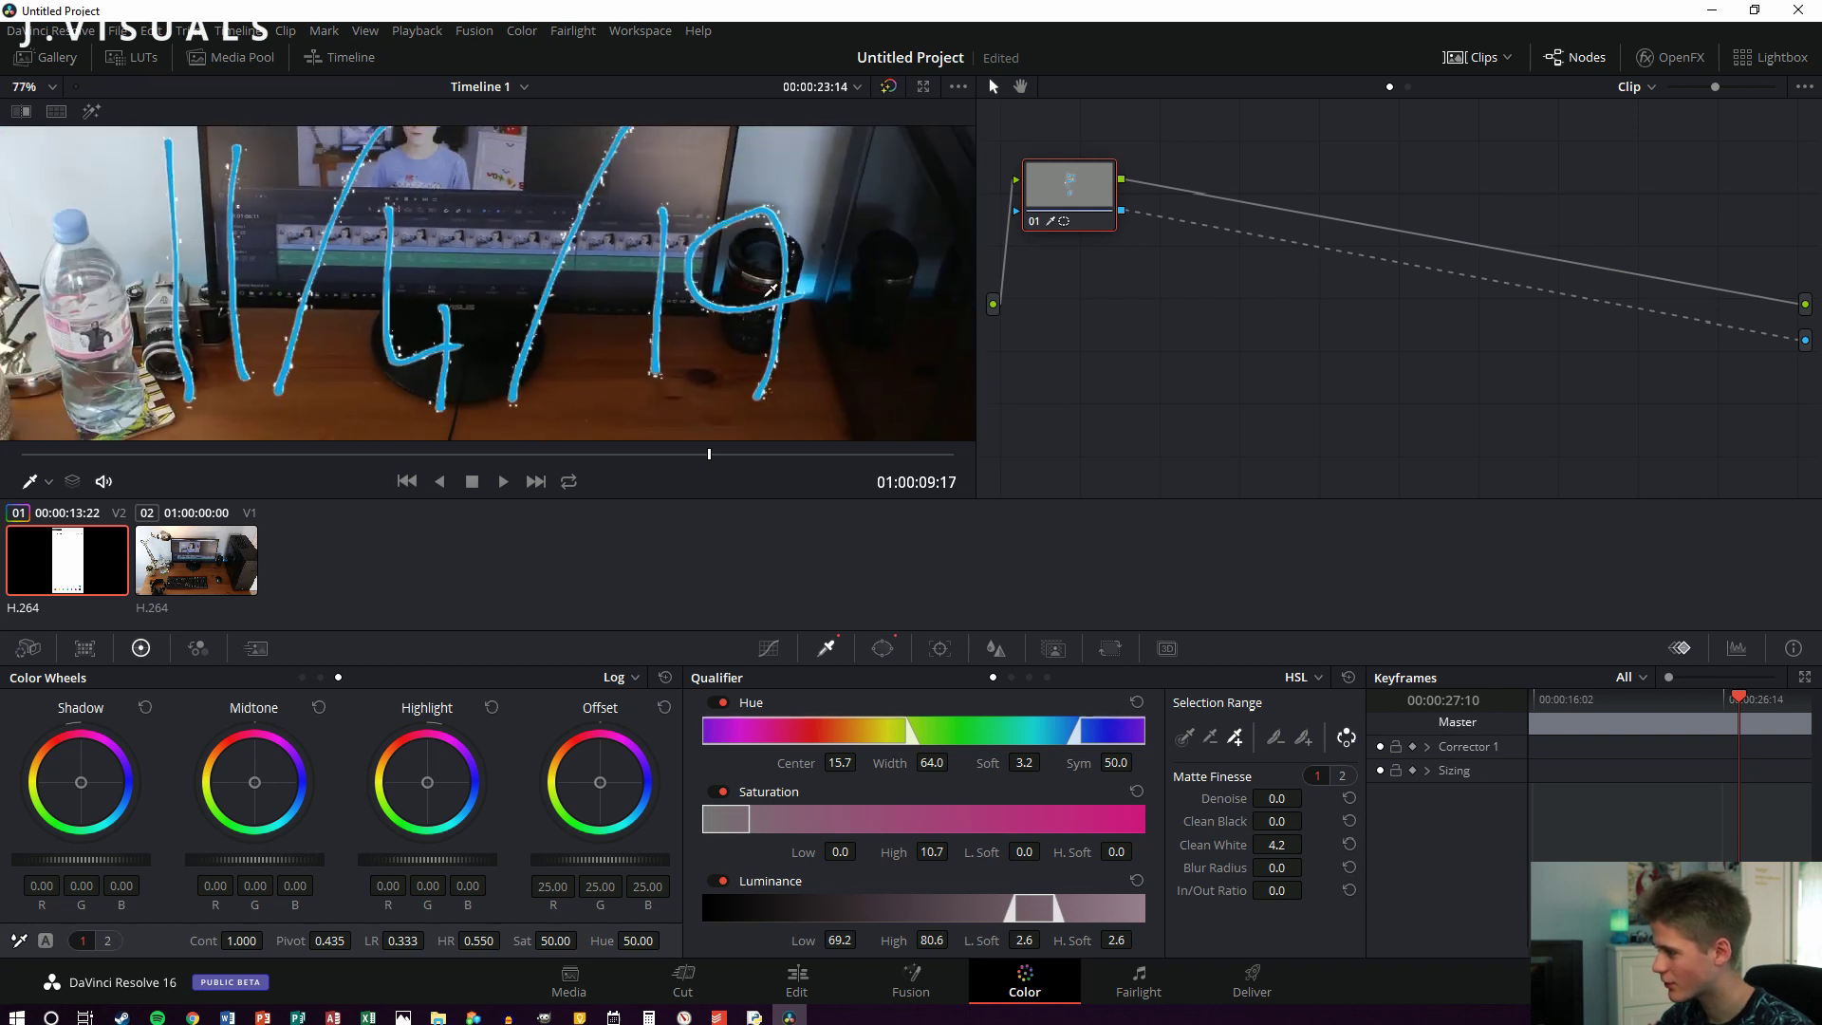
{"action": "scroll", "coordinate": [770, 290], "scroll_direction": "up", "scroll_amount": 3}
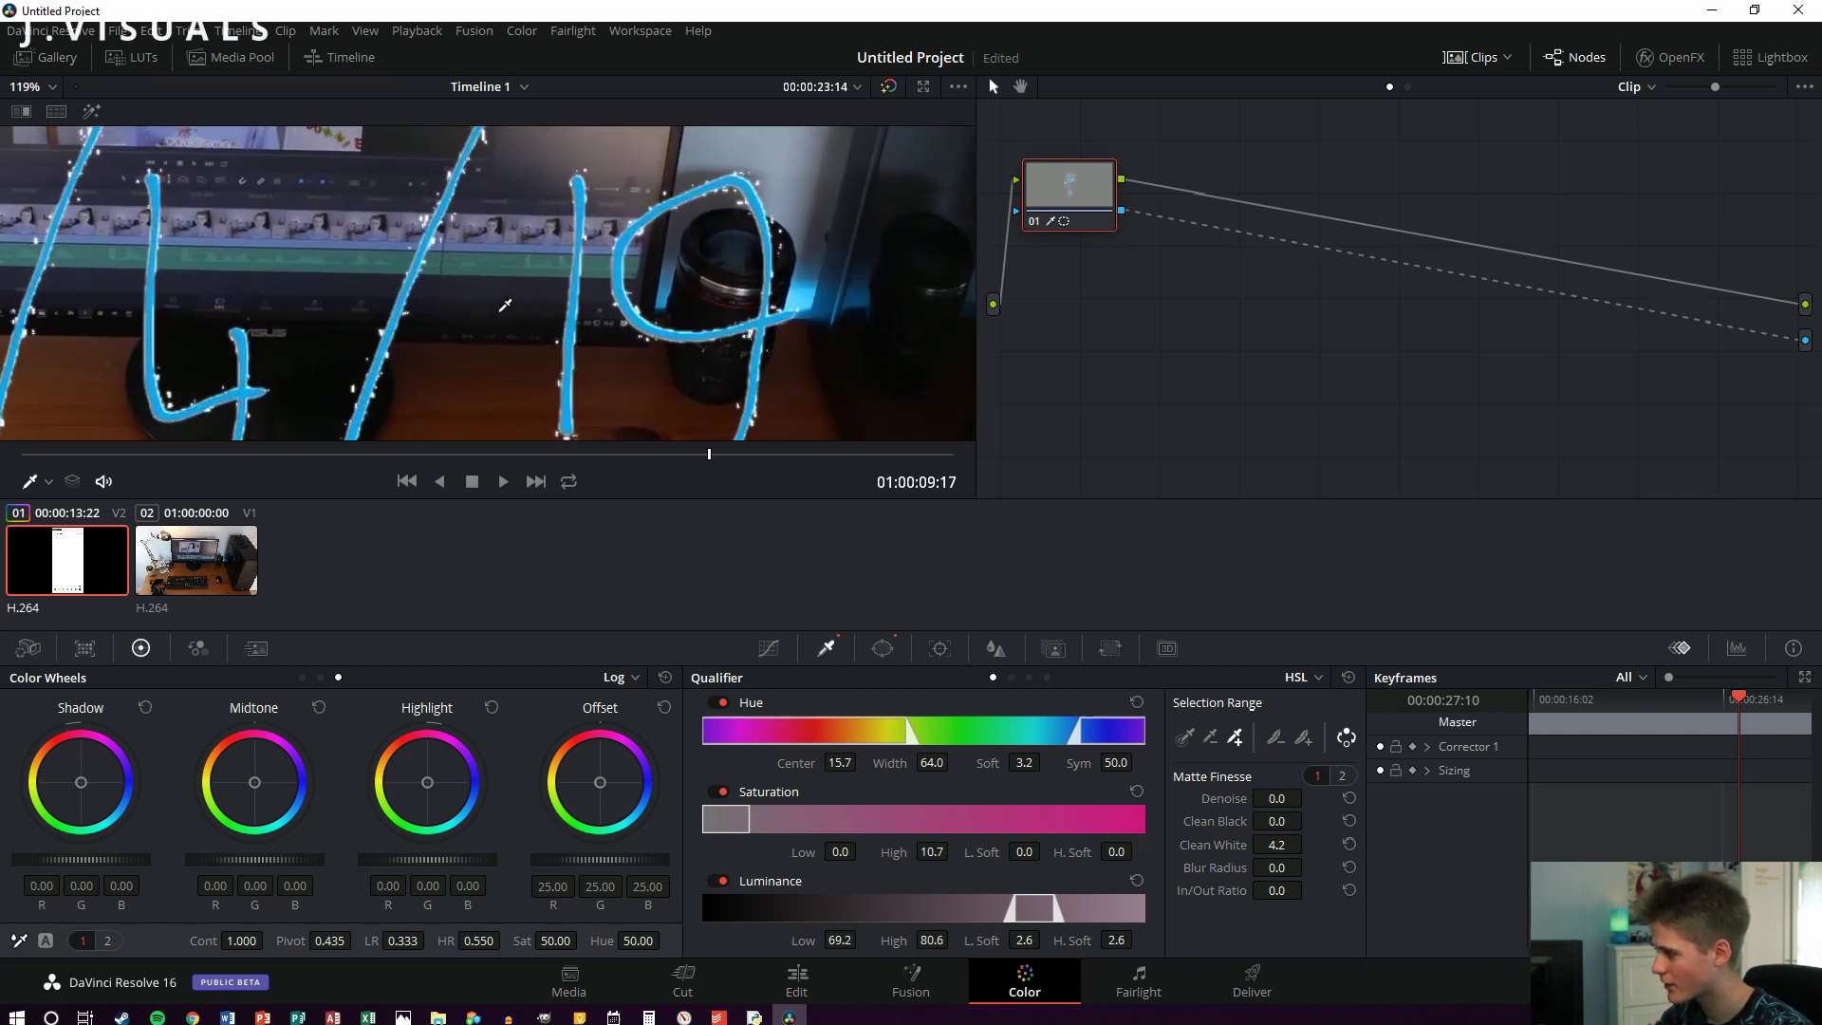
{"action": "scroll", "coordinate": [505, 305], "scroll_direction": "up", "scroll_amount": 3}
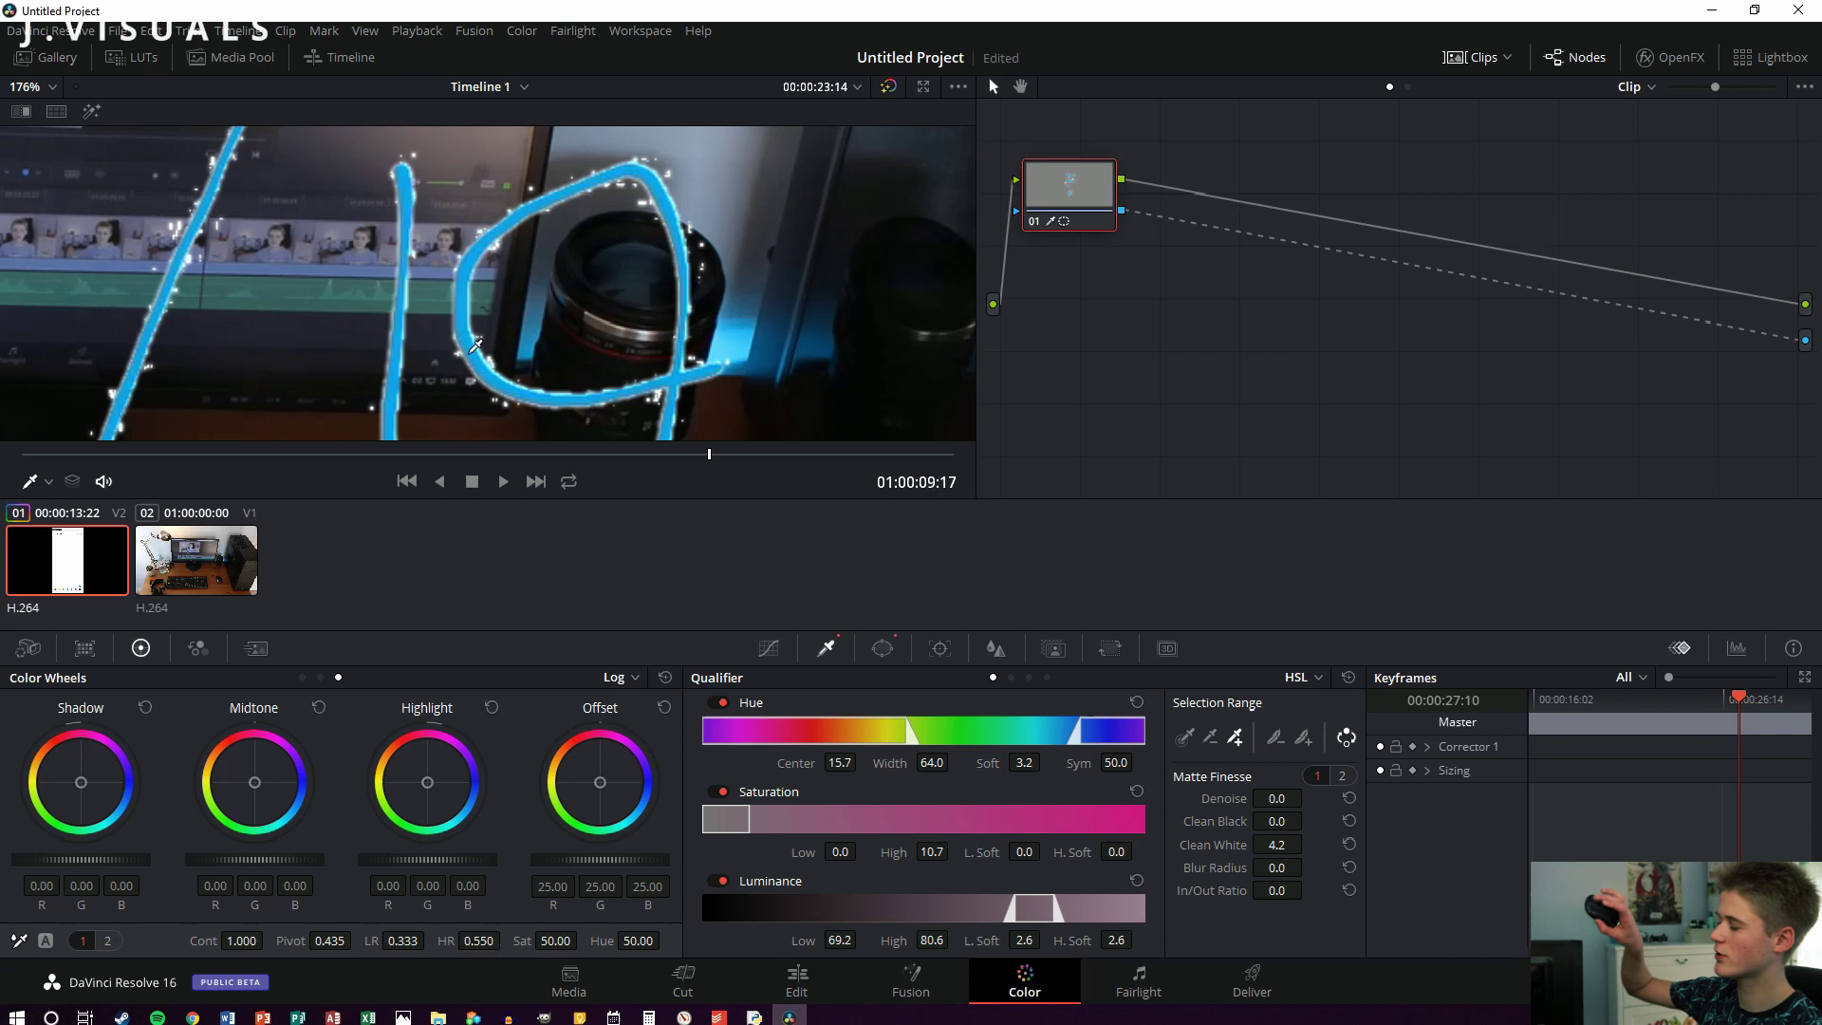
{"action": "scroll", "coordinate": [476, 346], "scroll_direction": "up", "scroll_amount": 2}
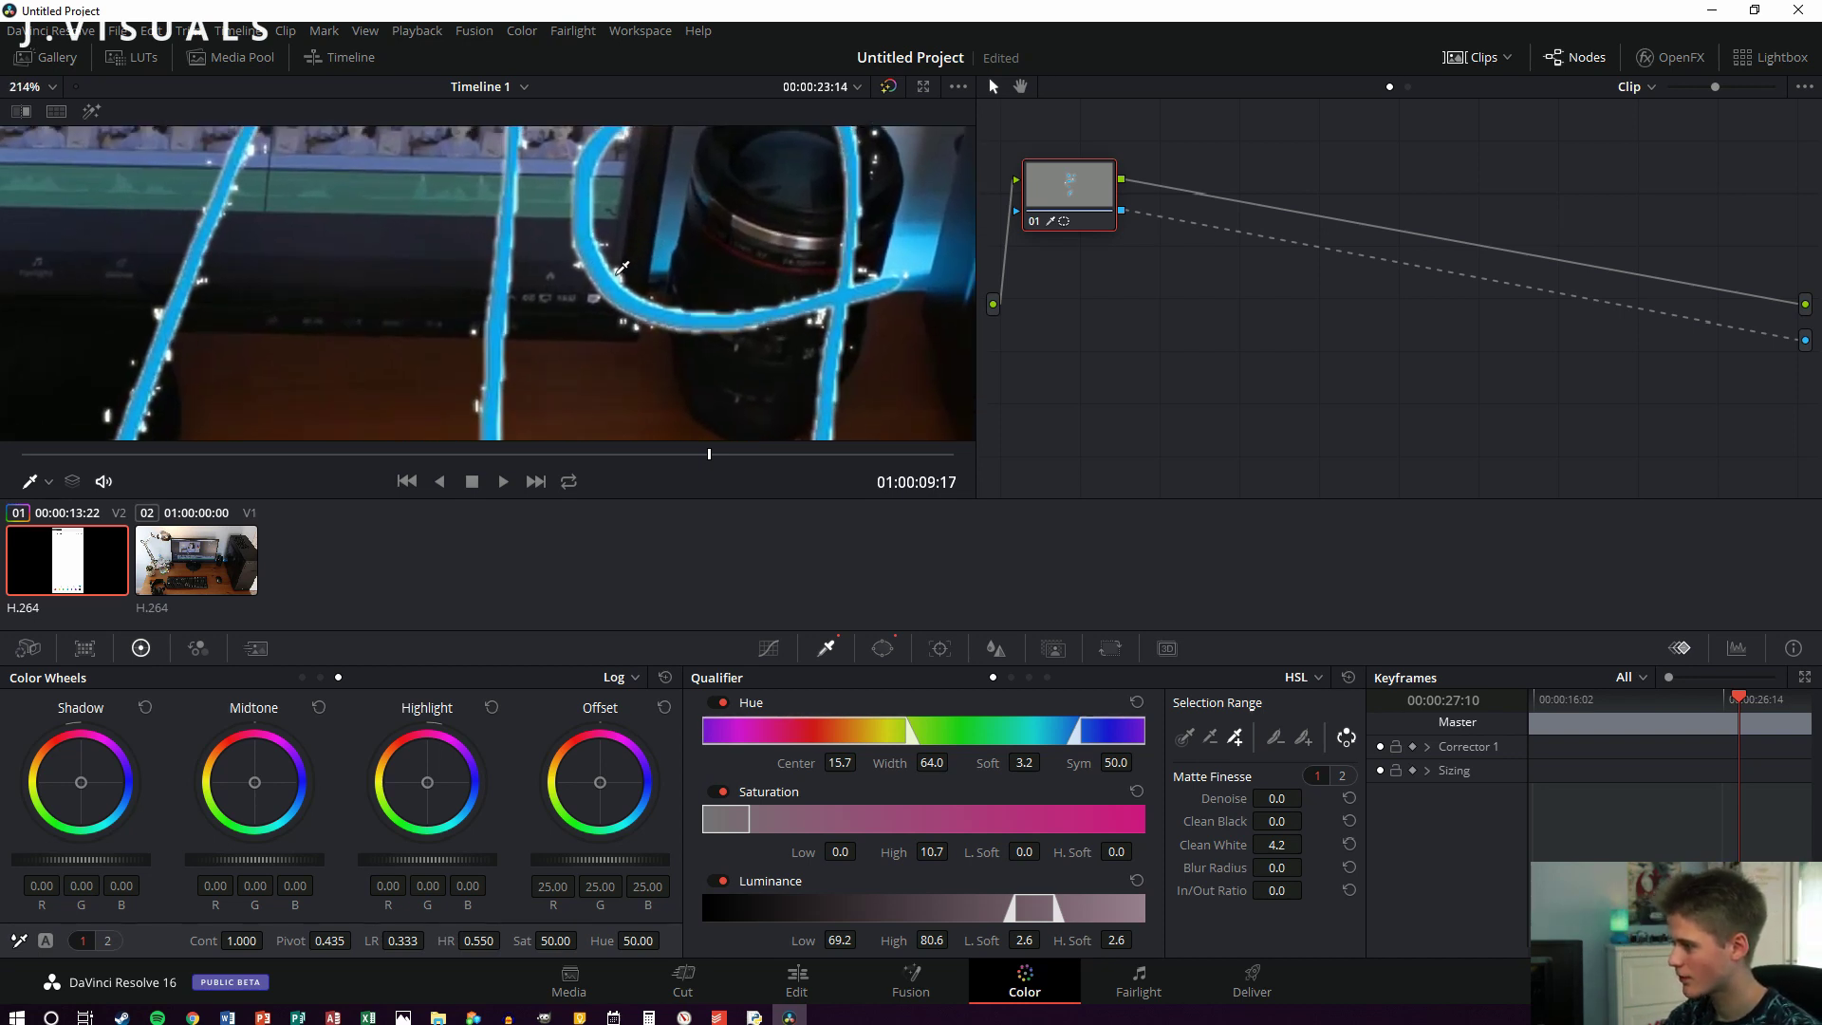
{"action": "left_click", "coordinate": [622, 269]}
{"action": "scroll", "coordinate": [583, 258], "scroll_direction": "down", "scroll_amount": 5}
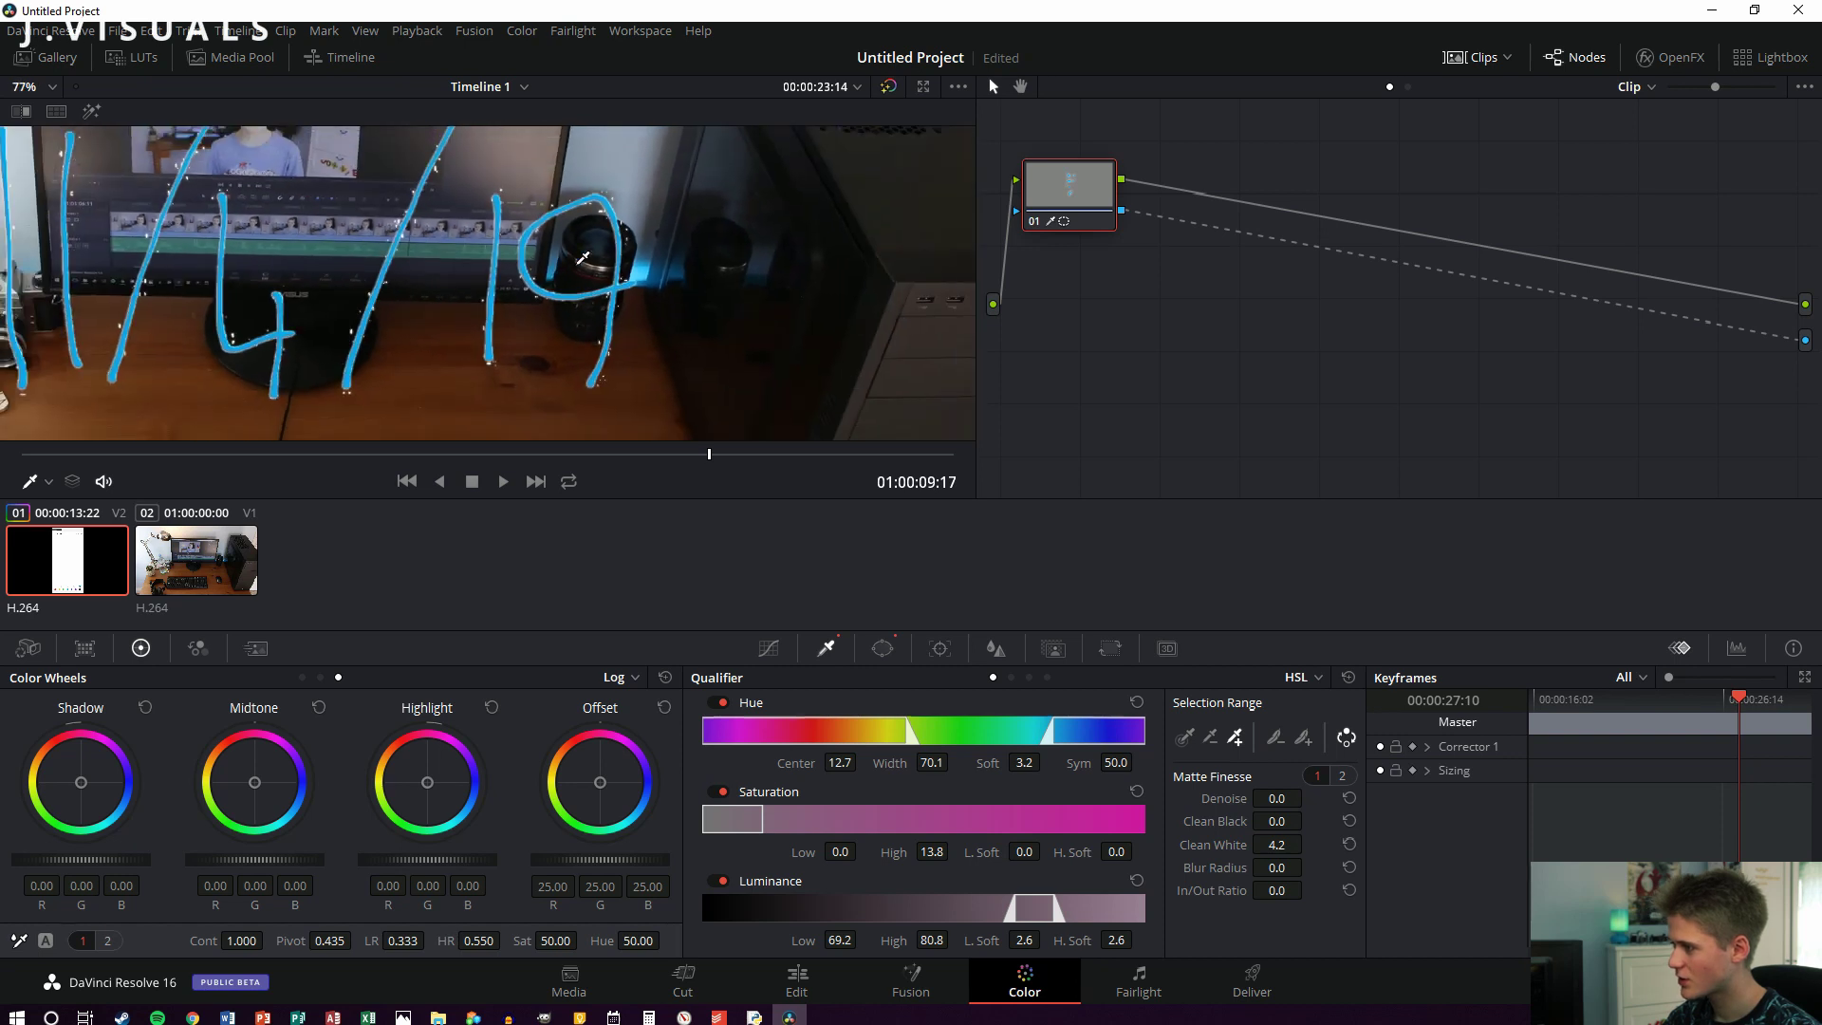
{"action": "scroll", "coordinate": [583, 258], "scroll_direction": "up", "scroll_amount": 6}
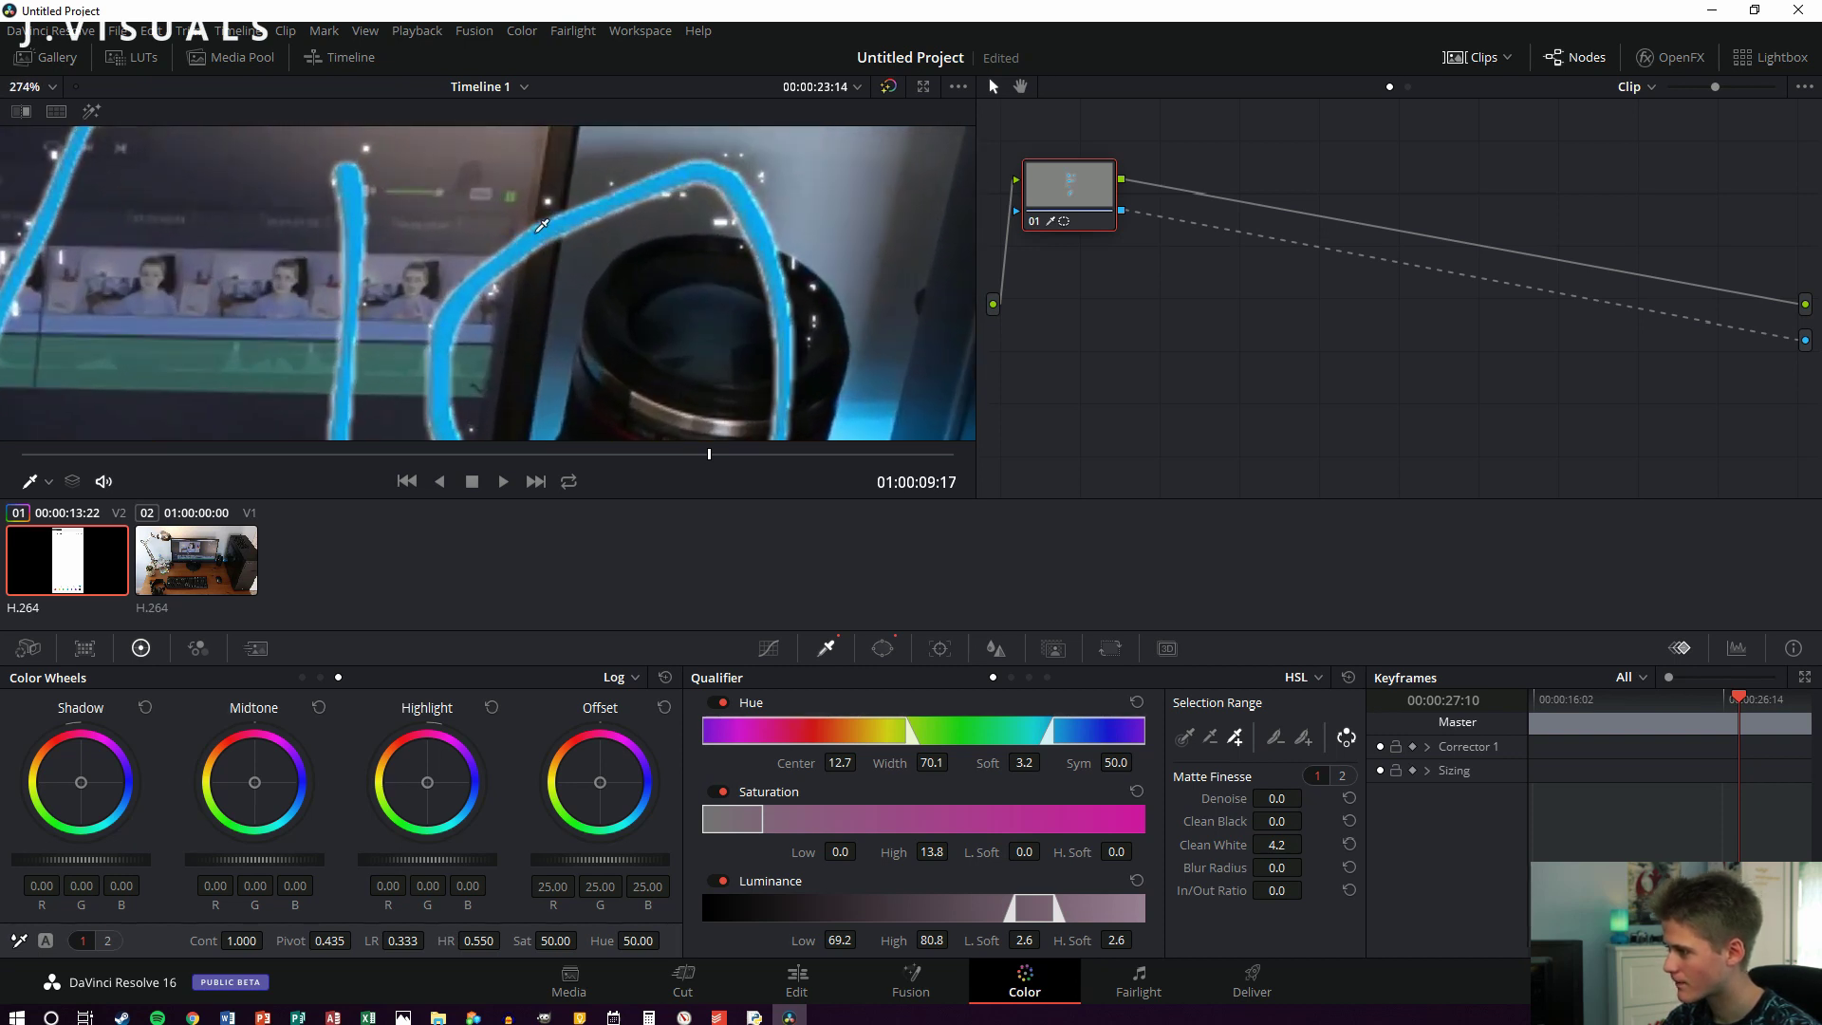
{"action": "scroll", "coordinate": [549, 204], "scroll_direction": "up", "scroll_amount": 1}
{"action": "scroll", "coordinate": [555, 191], "scroll_direction": "down", "scroll_amount": 2}
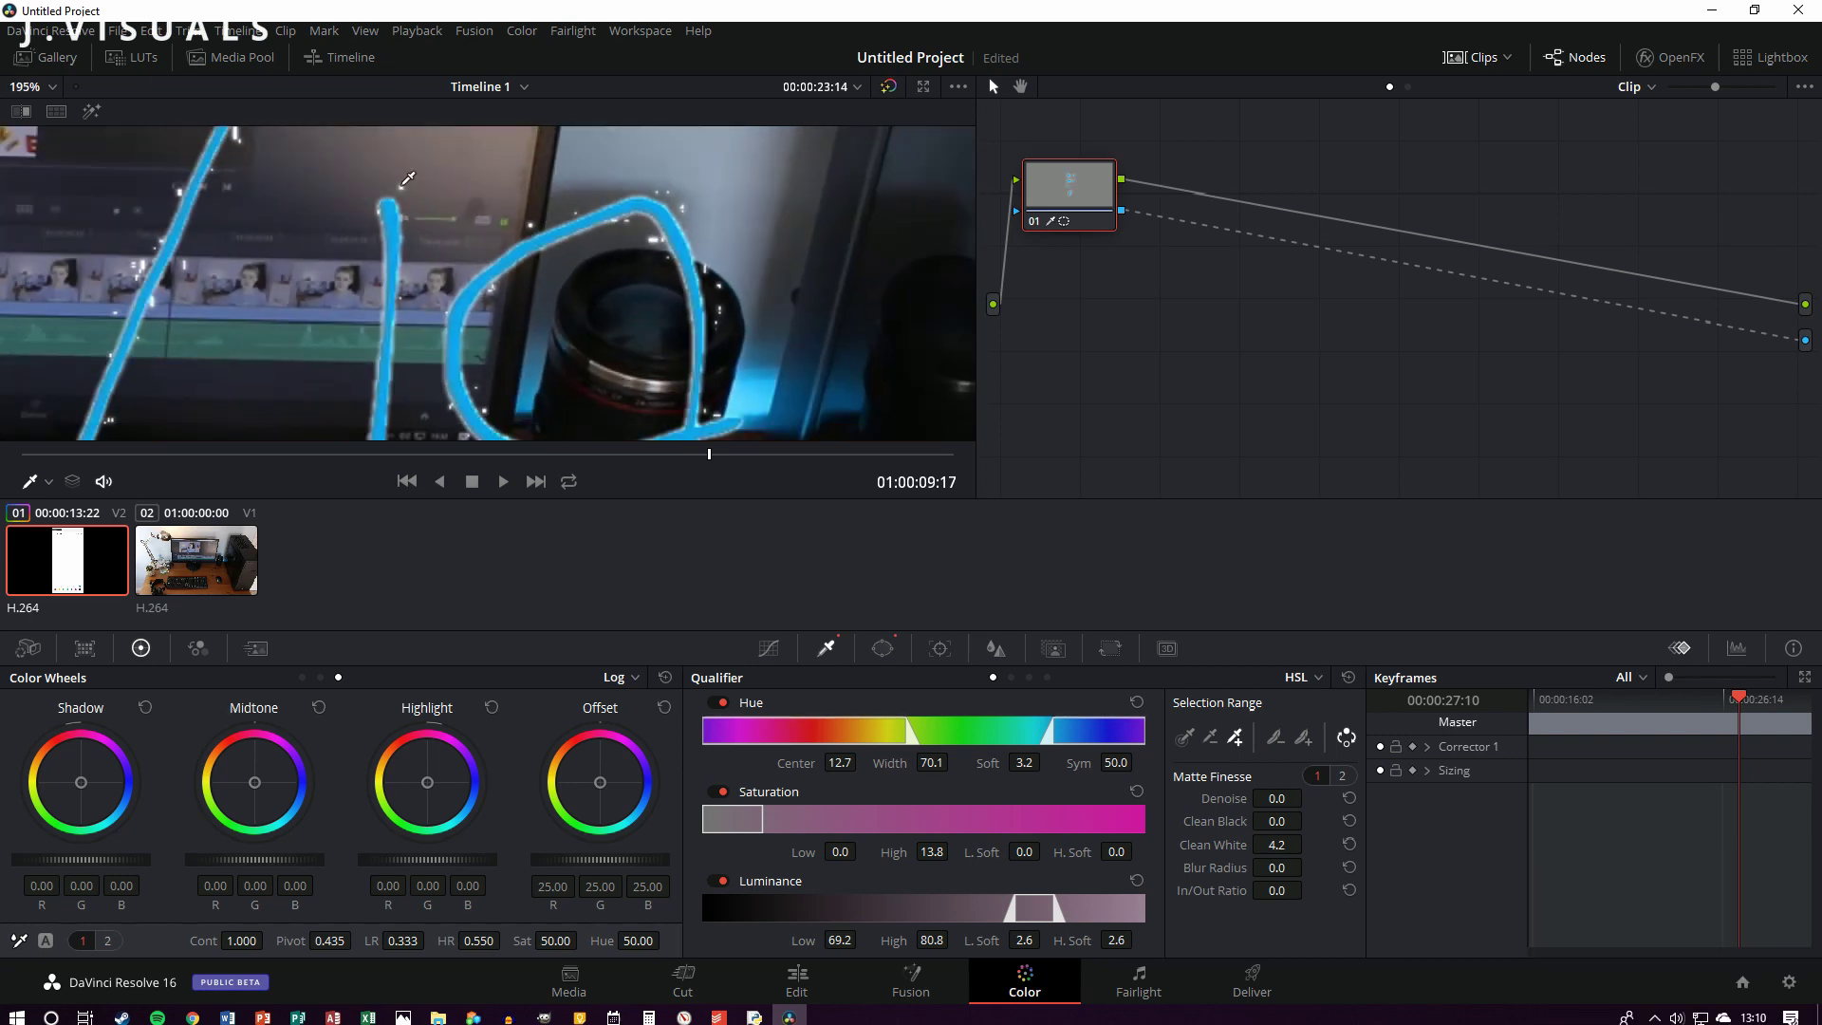
{"action": "scroll", "coordinate": [408, 178], "scroll_direction": "down", "scroll_amount": 1}
{"action": "left_click", "coordinate": [713, 206]}
Step: Sample more leftover specks, undoing one bad pick, refining luminance to 67.4–81.4
{"action": "scroll", "coordinate": [712, 206], "scroll_direction": "up", "scroll_amount": 3}
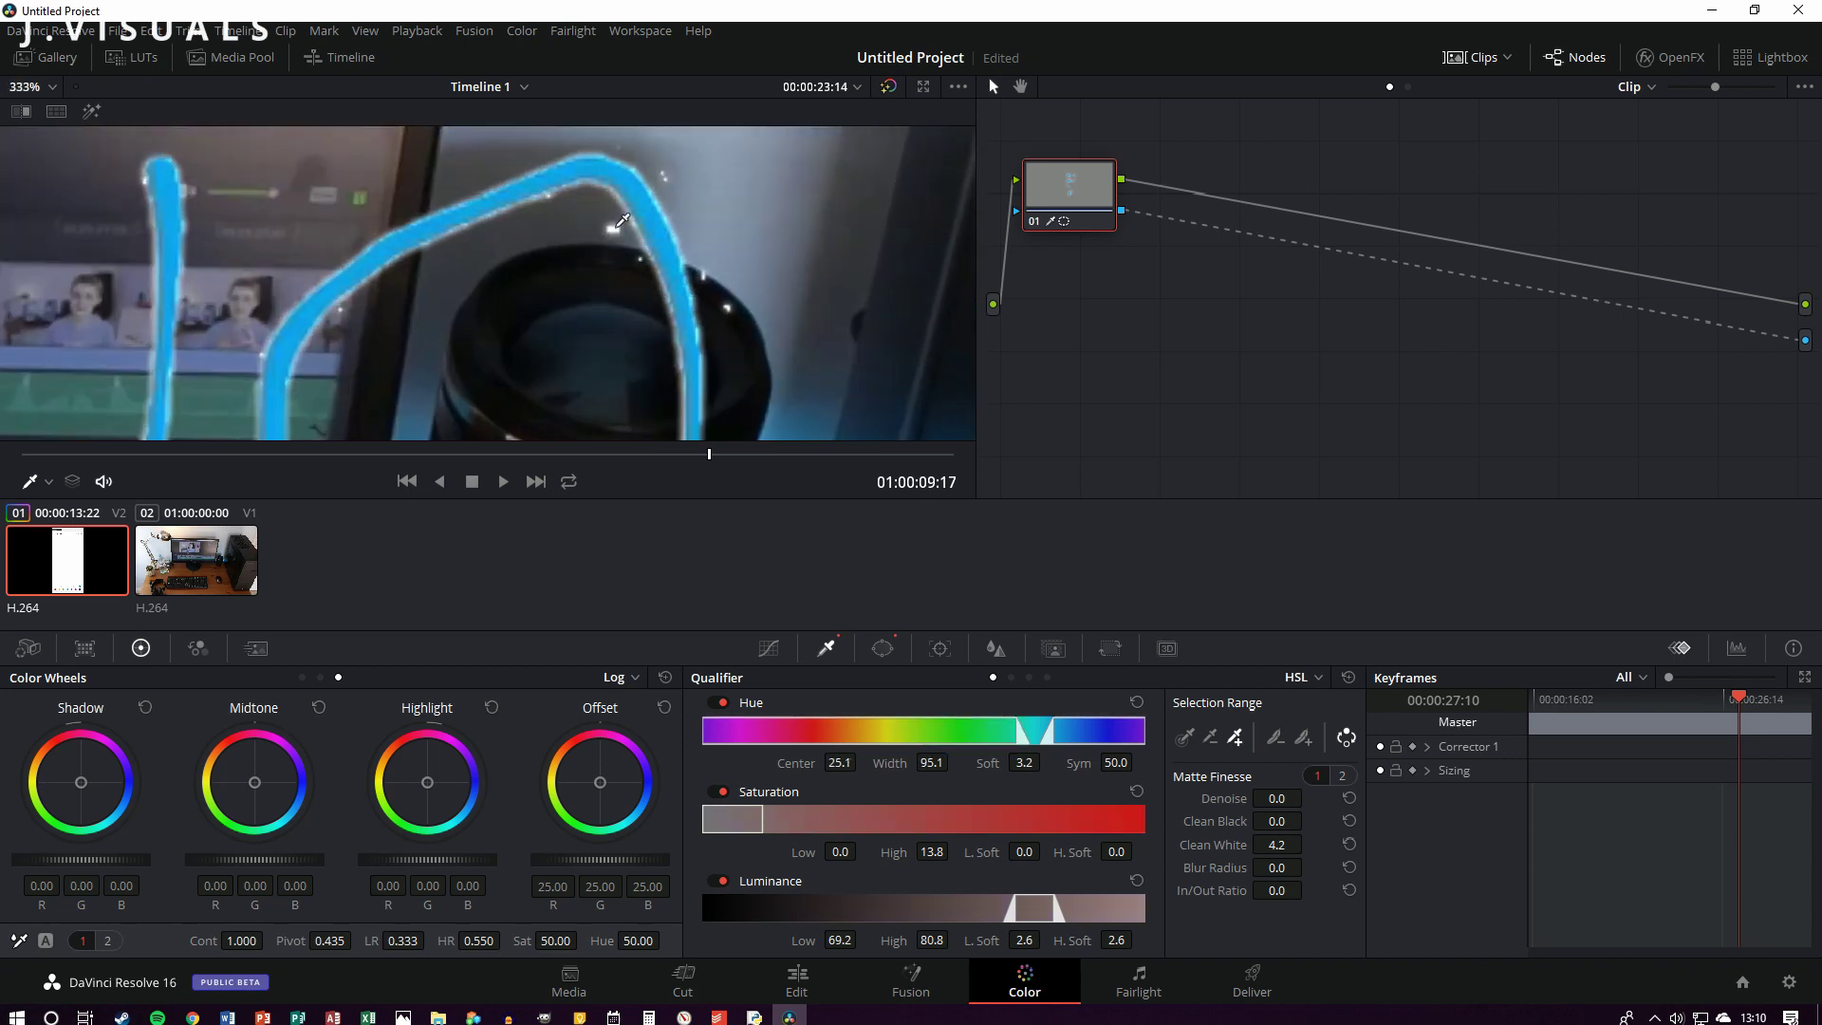
{"action": "scroll", "coordinate": [499, 300], "scroll_direction": "down", "scroll_amount": 3}
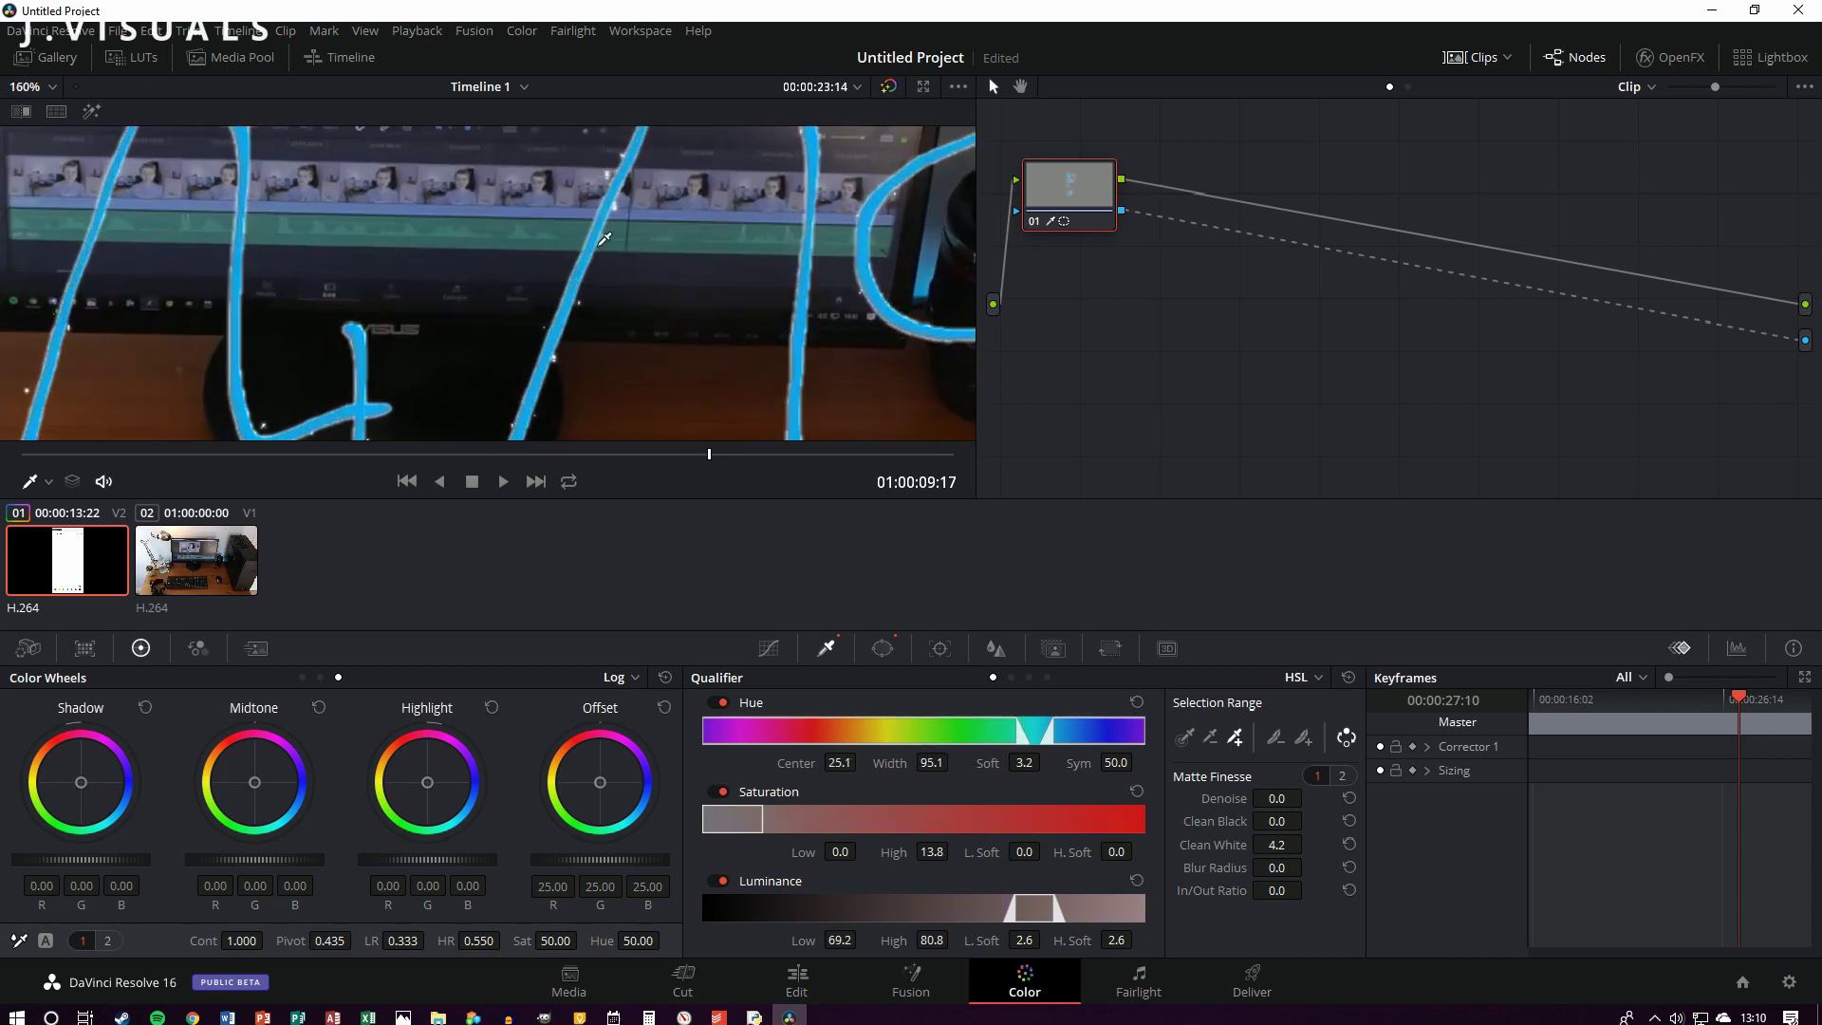
{"action": "scroll", "coordinate": [571, 193], "scroll_direction": "down", "scroll_amount": 3}
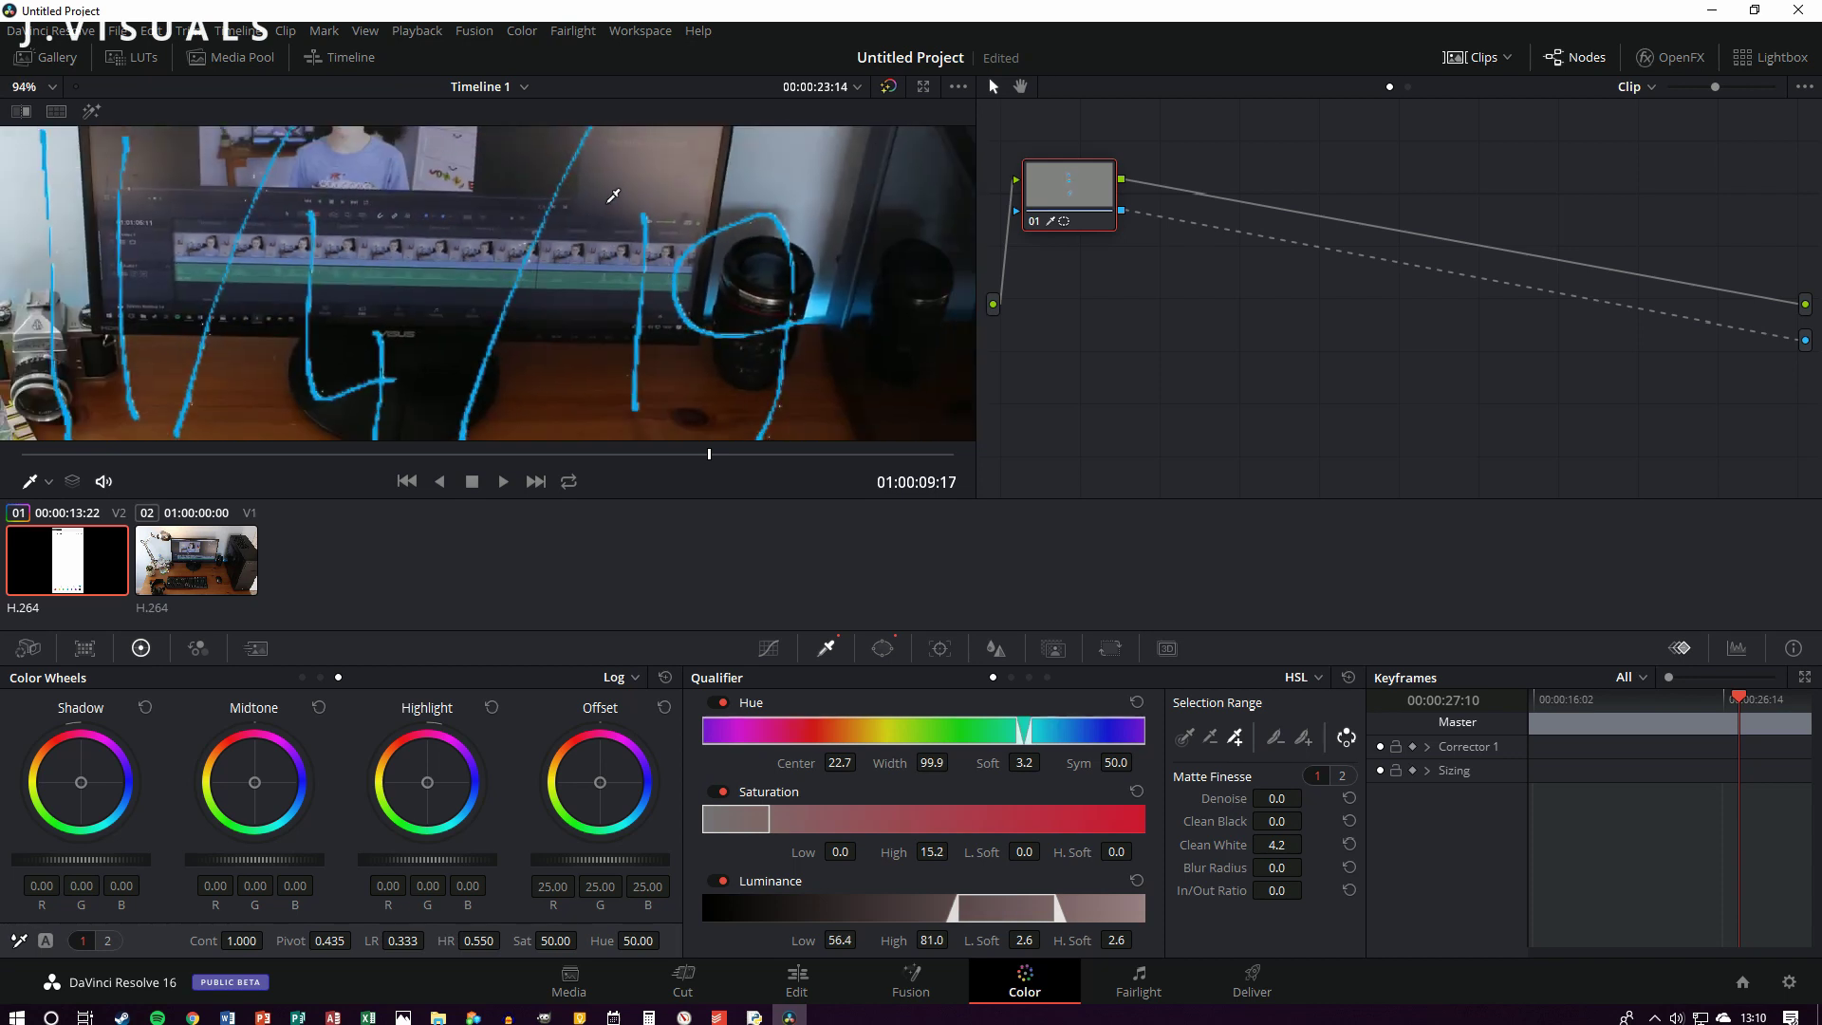
{"action": "scroll", "coordinate": [614, 263], "scroll_direction": "up", "scroll_amount": 2}
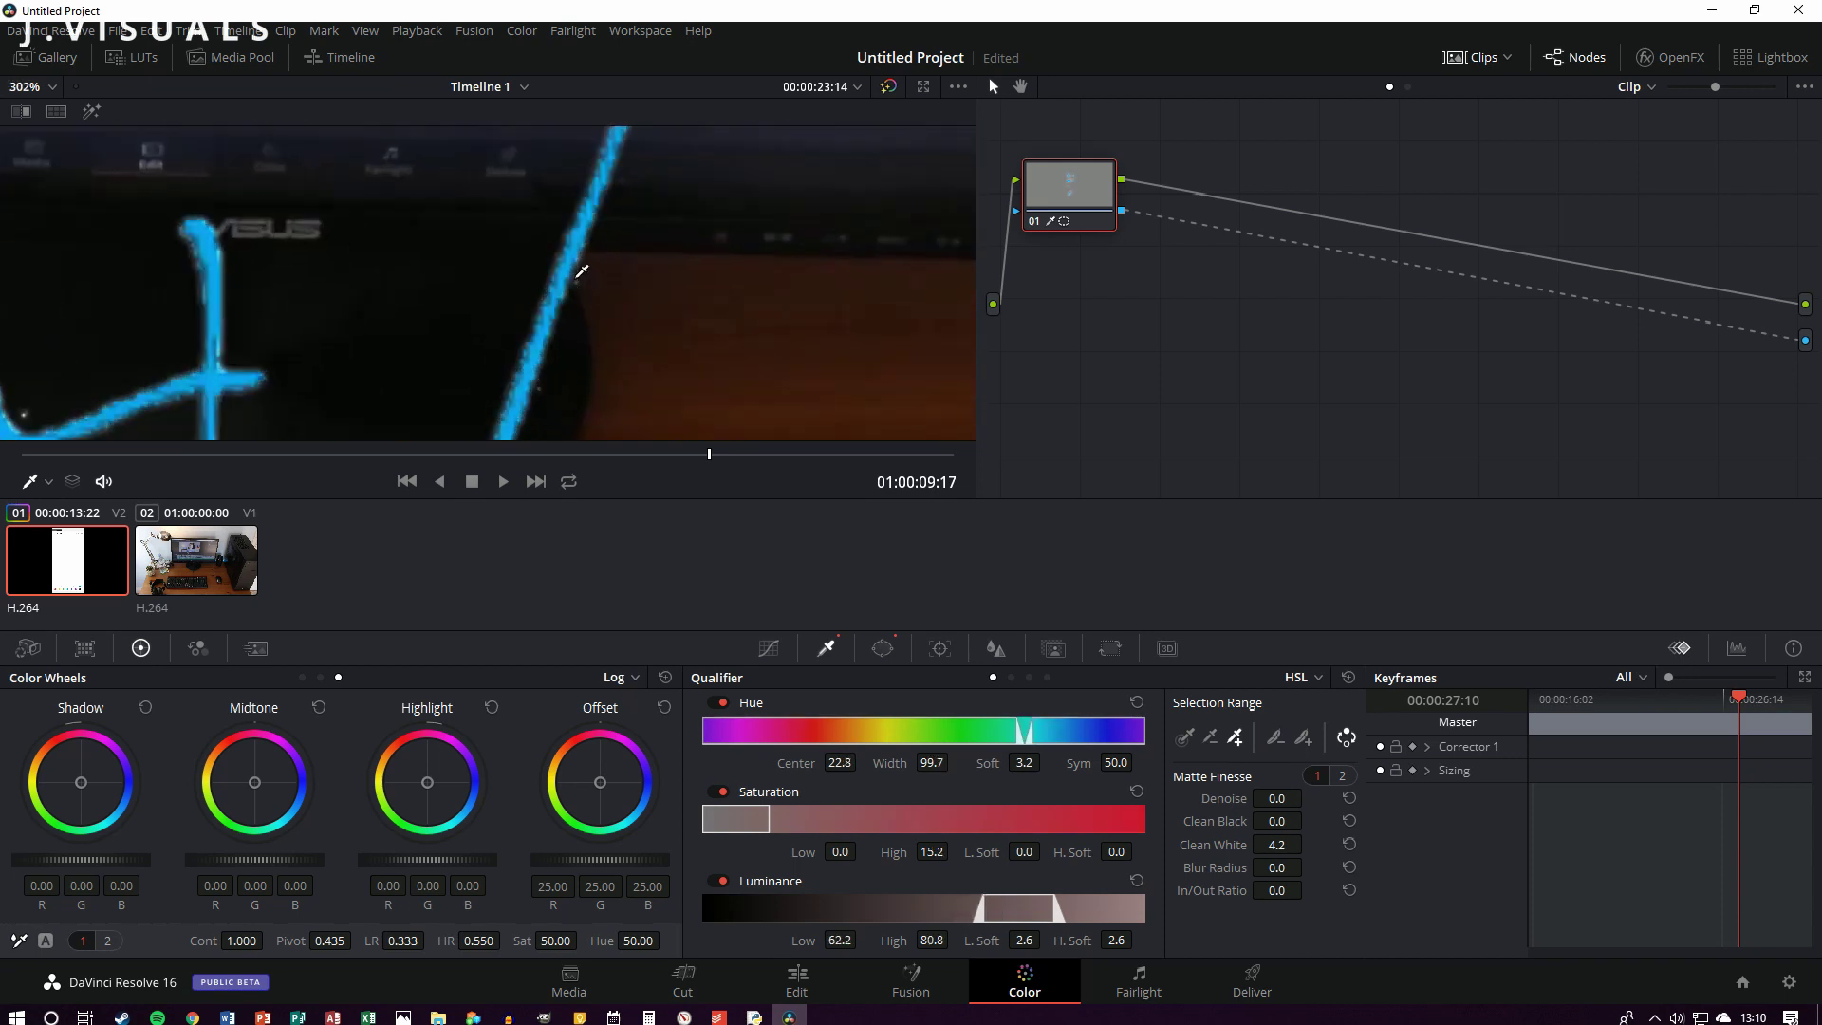
{"action": "scroll", "coordinate": [584, 275], "scroll_direction": "down", "scroll_amount": 3}
{"action": "scroll", "coordinate": [655, 242], "scroll_direction": "up", "scroll_amount": 3}
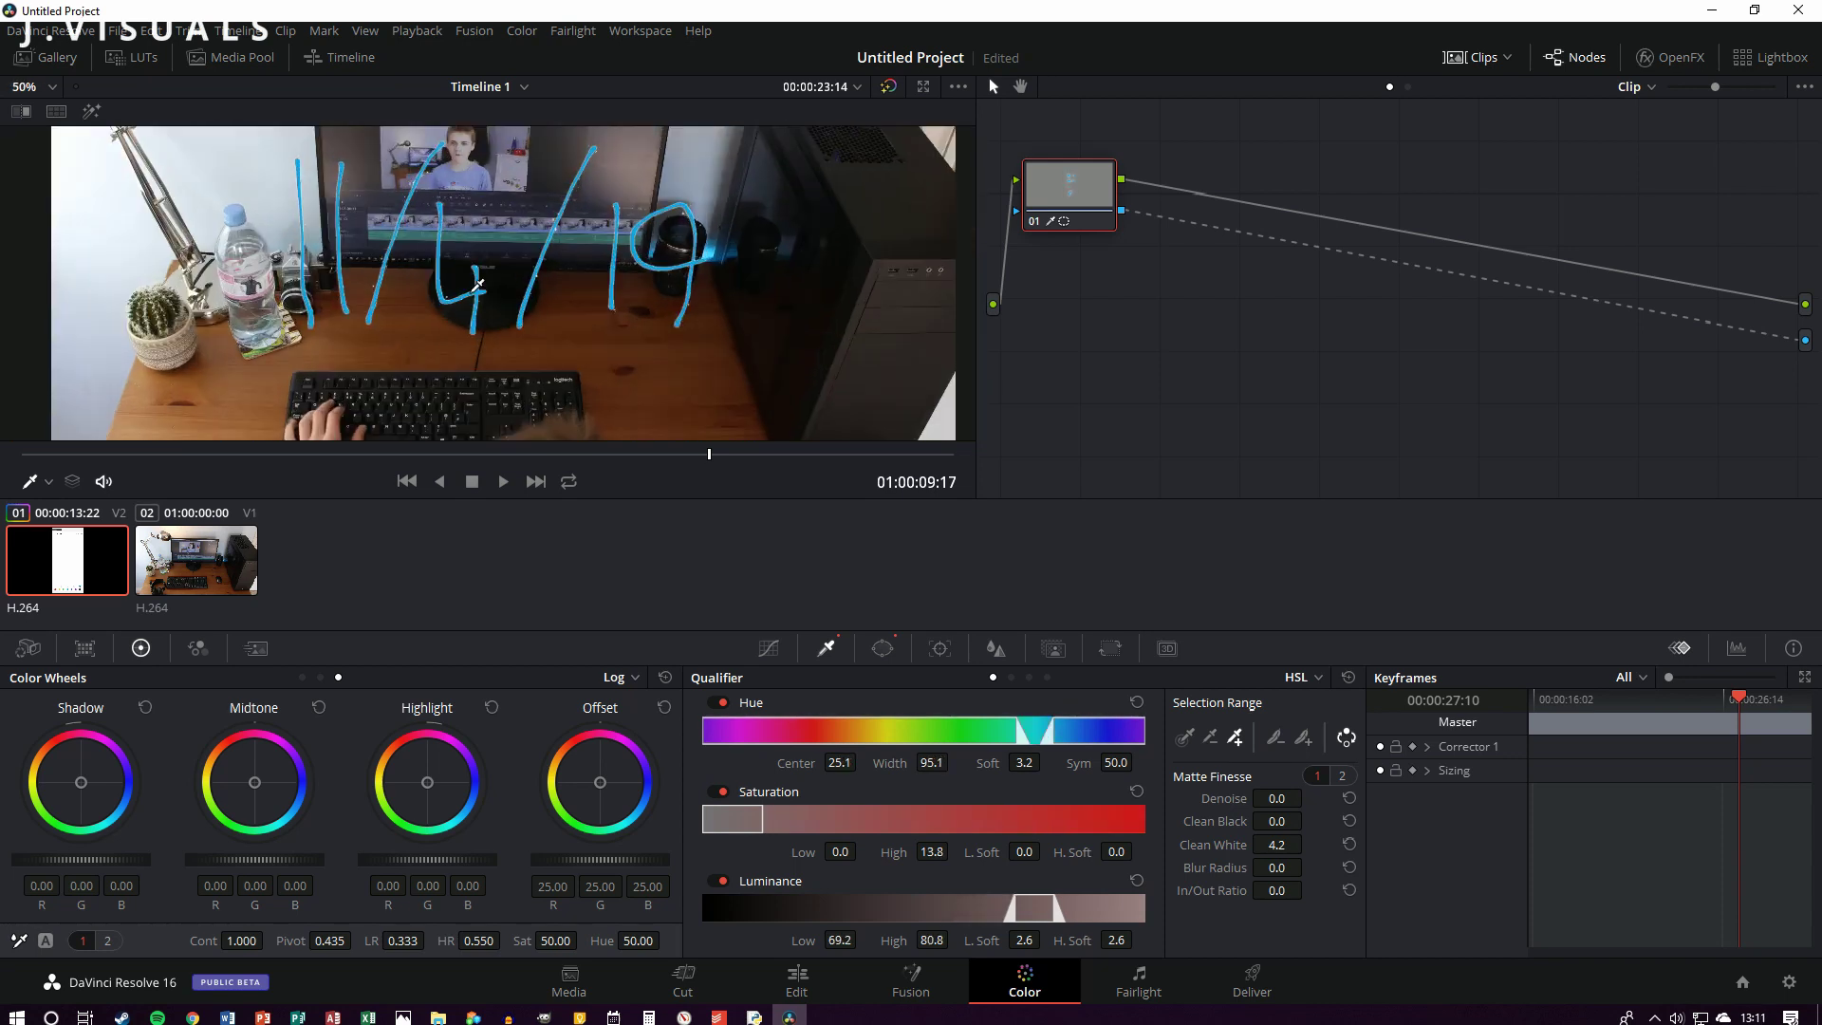
{"action": "scroll", "coordinate": [678, 229], "scroll_direction": "up", "scroll_amount": 2}
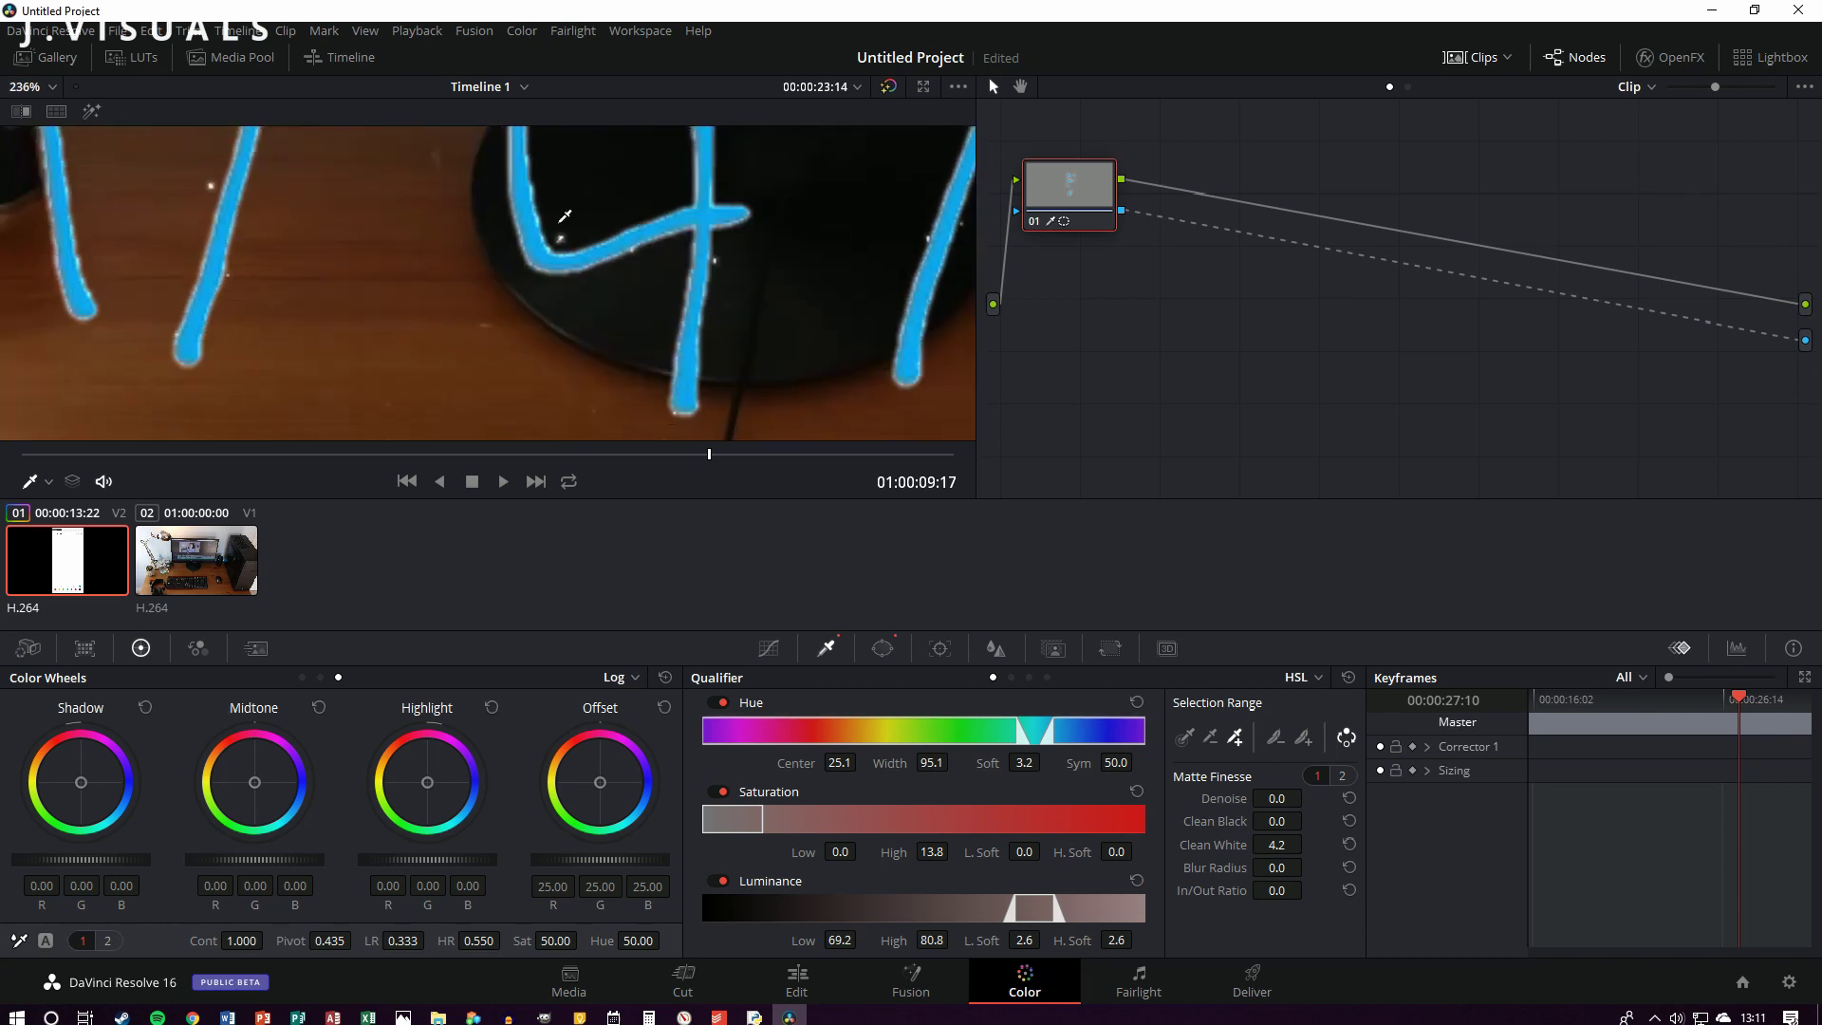
{"action": "left_click", "coordinate": [234, 267]}
{"action": "scroll", "coordinate": [793, 283], "scroll_direction": "up", "scroll_amount": 2}
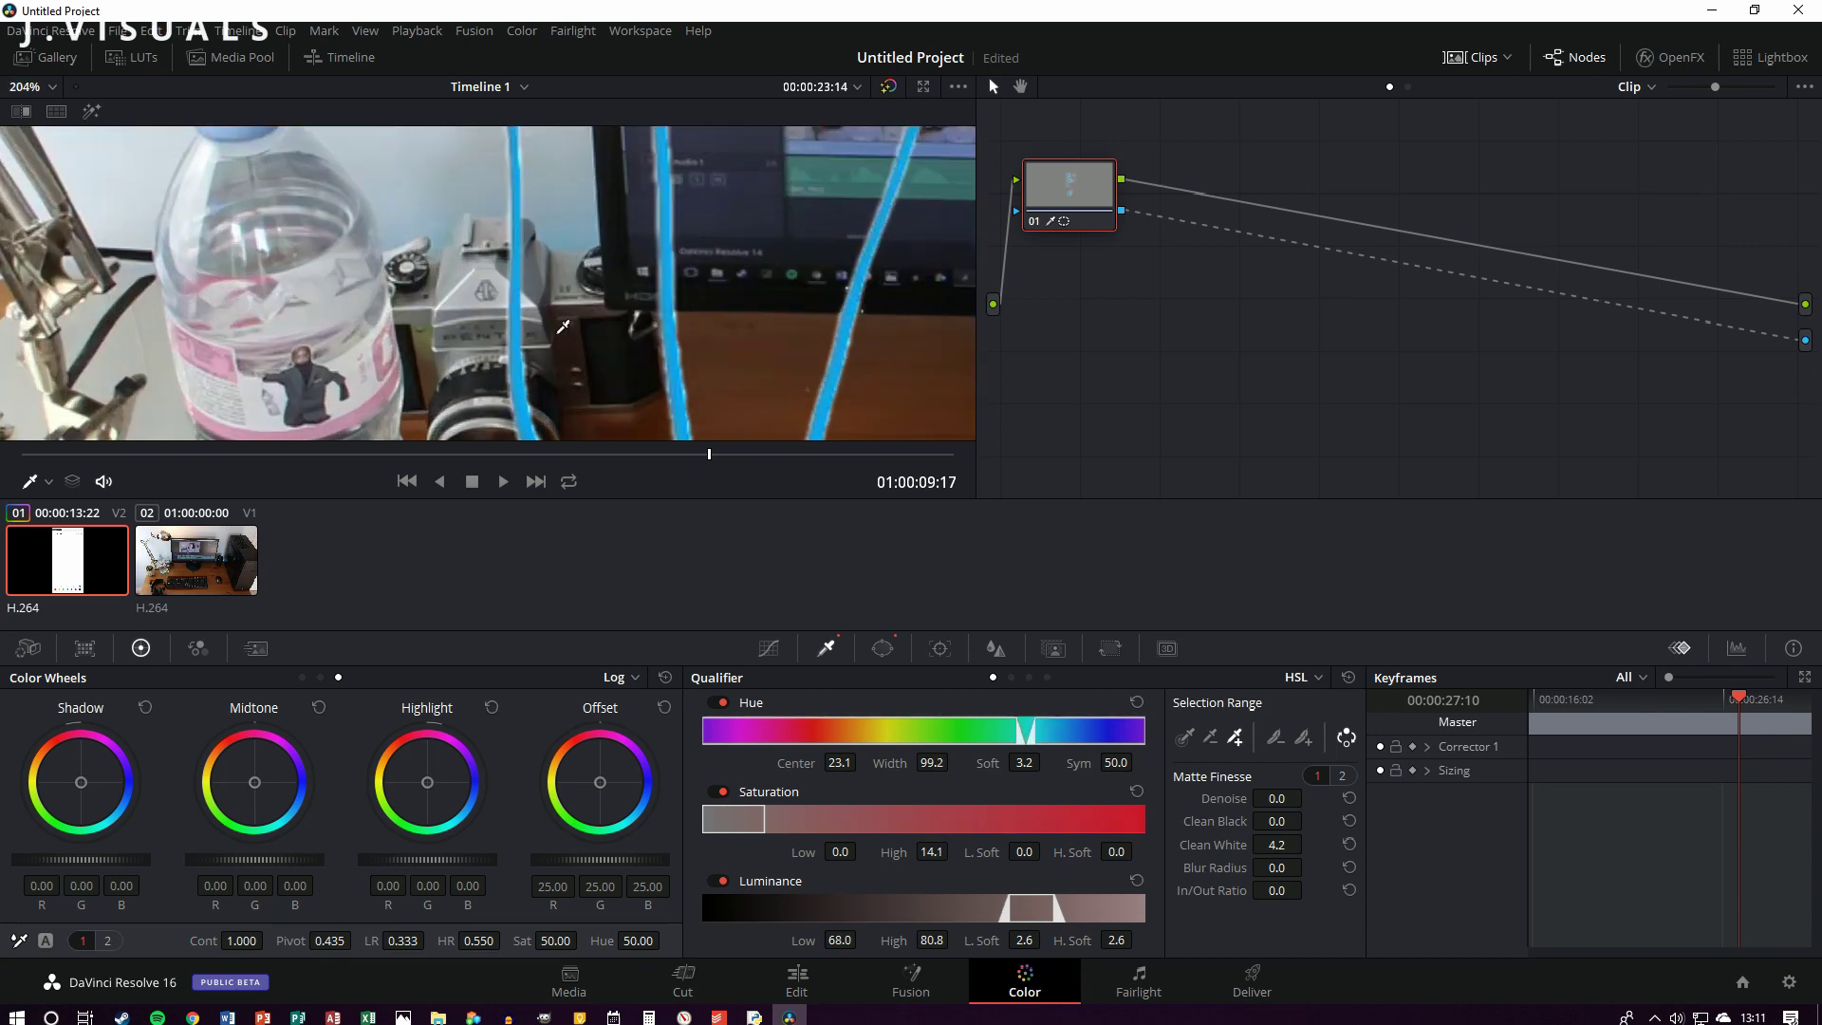
{"action": "scroll", "coordinate": [792, 284], "scroll_direction": "down", "scroll_amount": 2}
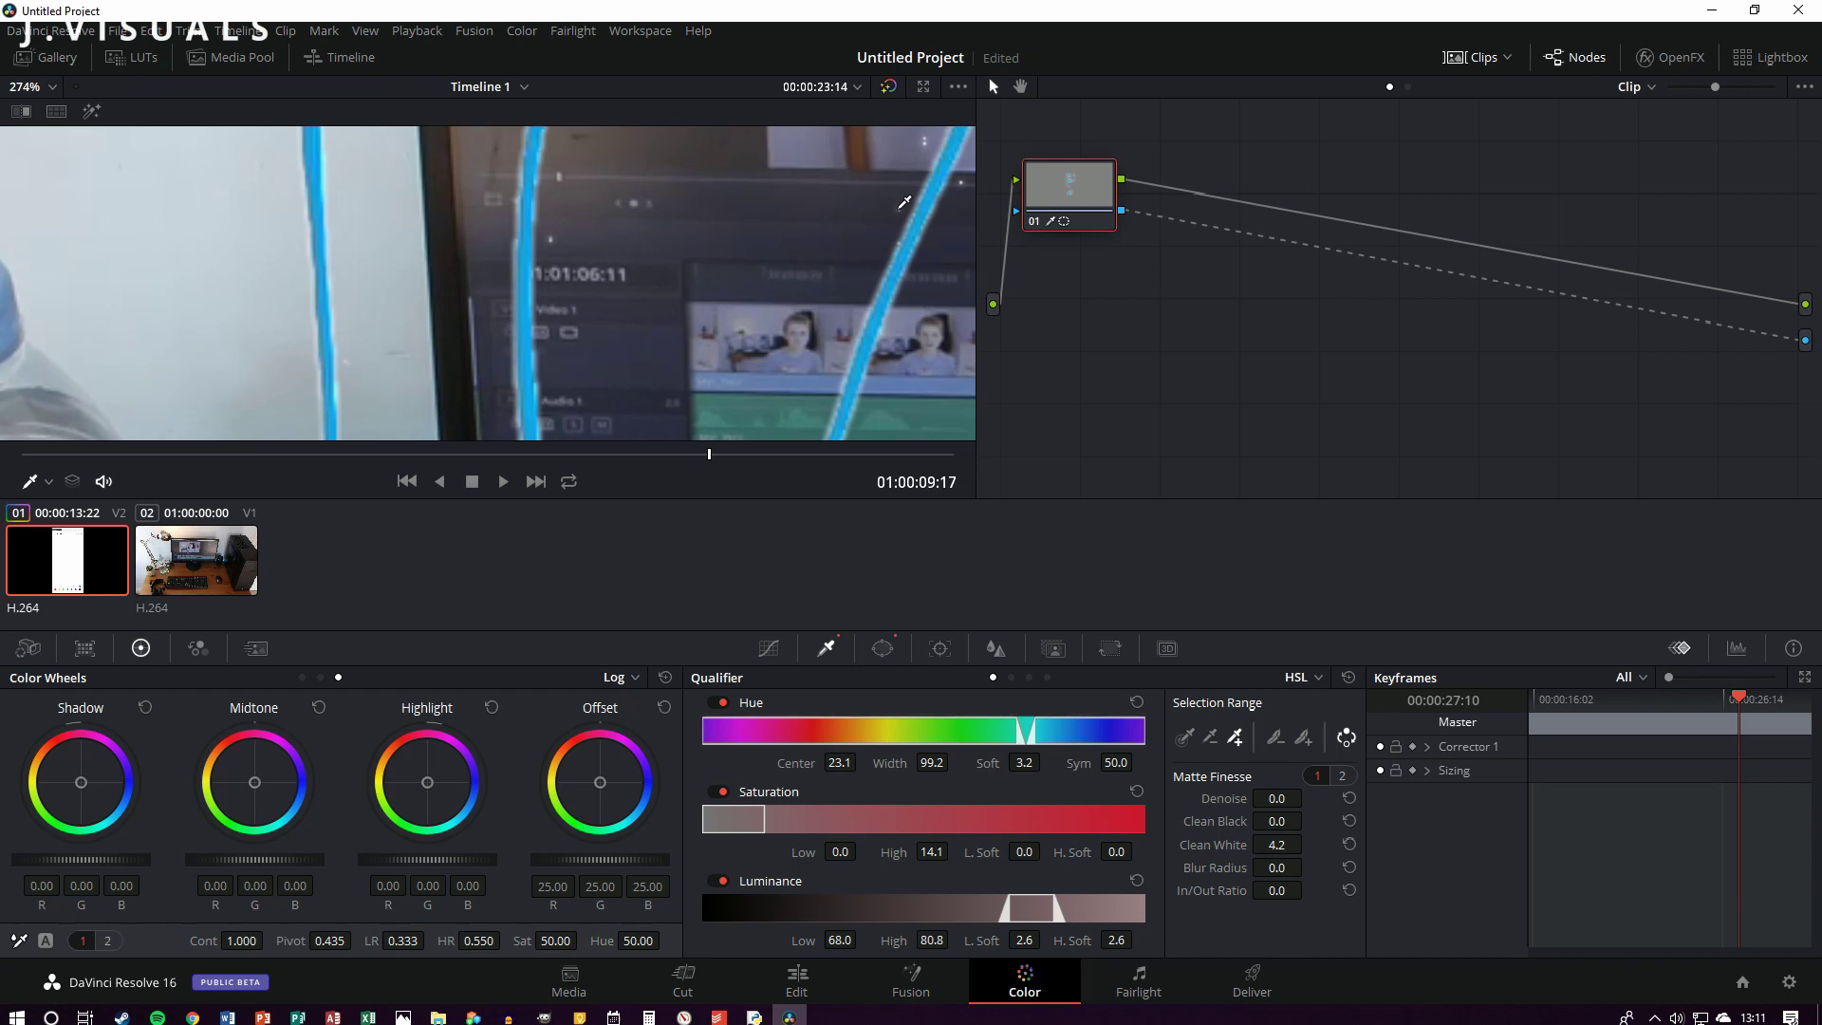
{"action": "scroll", "coordinate": [543, 167], "scroll_direction": "down", "scroll_amount": 3}
{"action": "key", "text": "ctrl+z"}
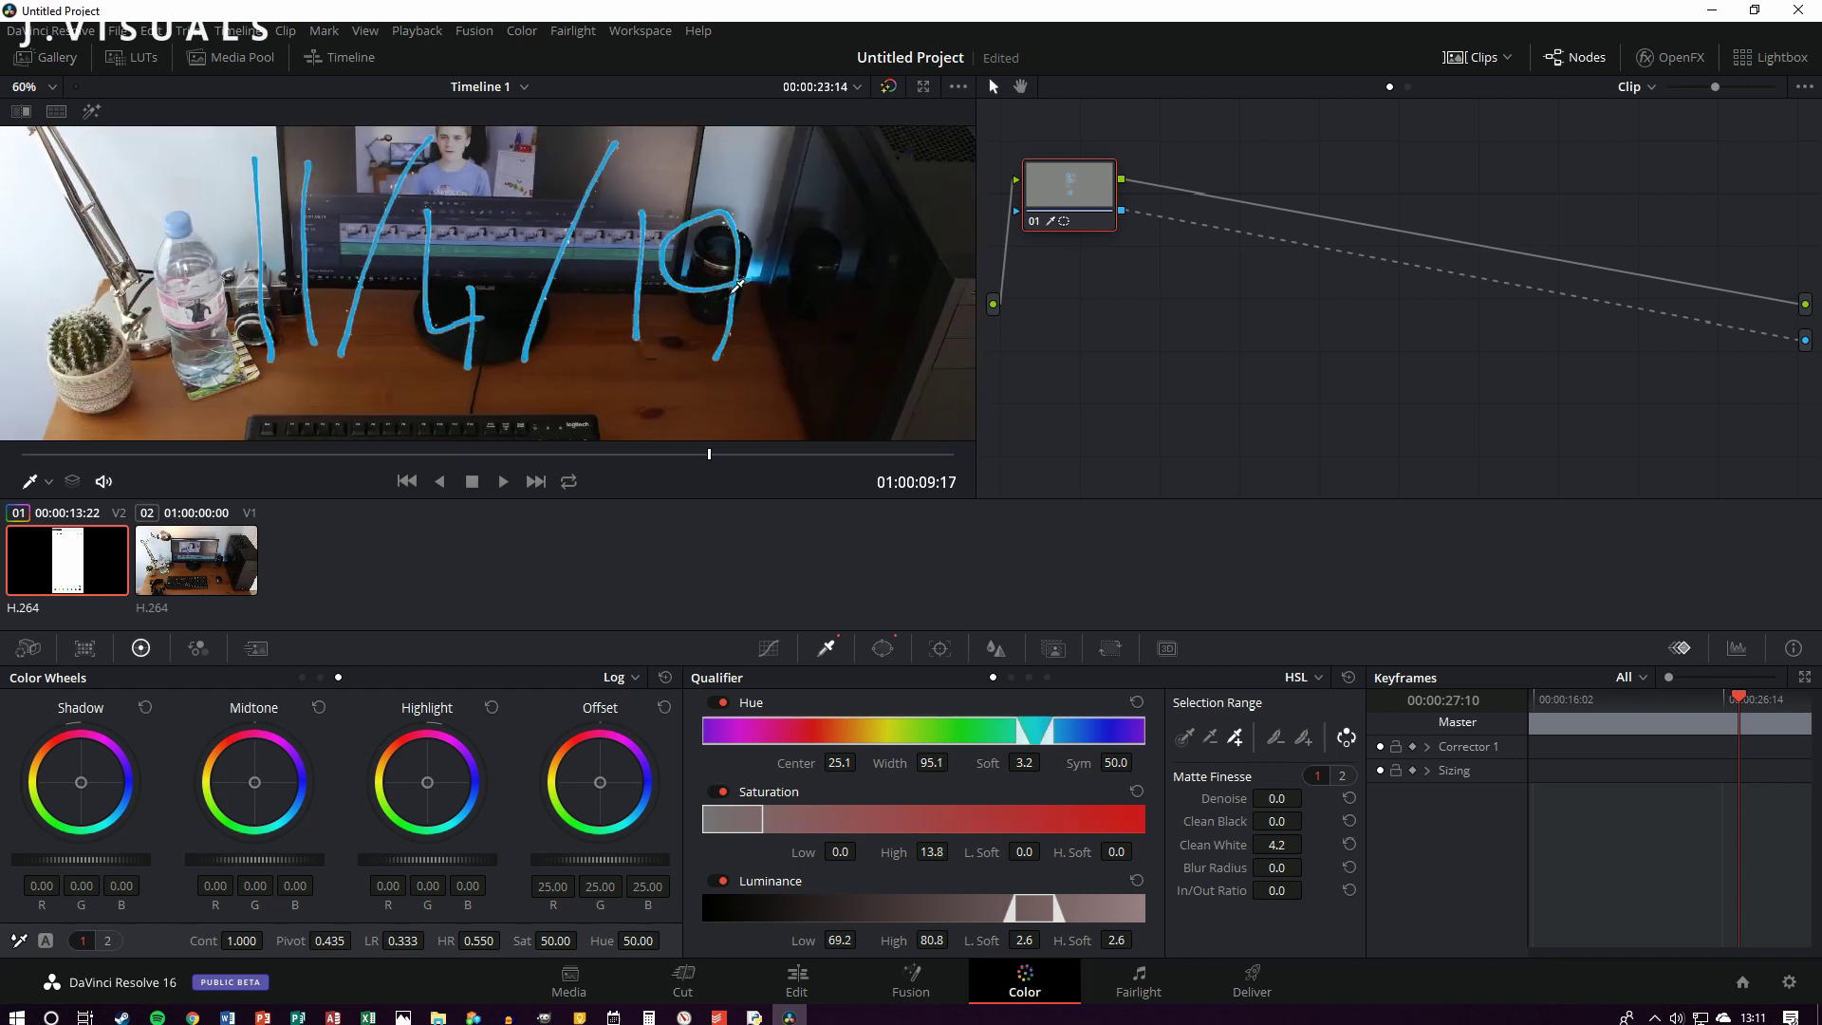
{"action": "scroll", "coordinate": [608, 249], "scroll_direction": "up", "scroll_amount": 2}
{"action": "left_click", "coordinate": [607, 250]}
{"action": "scroll", "coordinate": [608, 250], "scroll_direction": "down", "scroll_amount": 3}
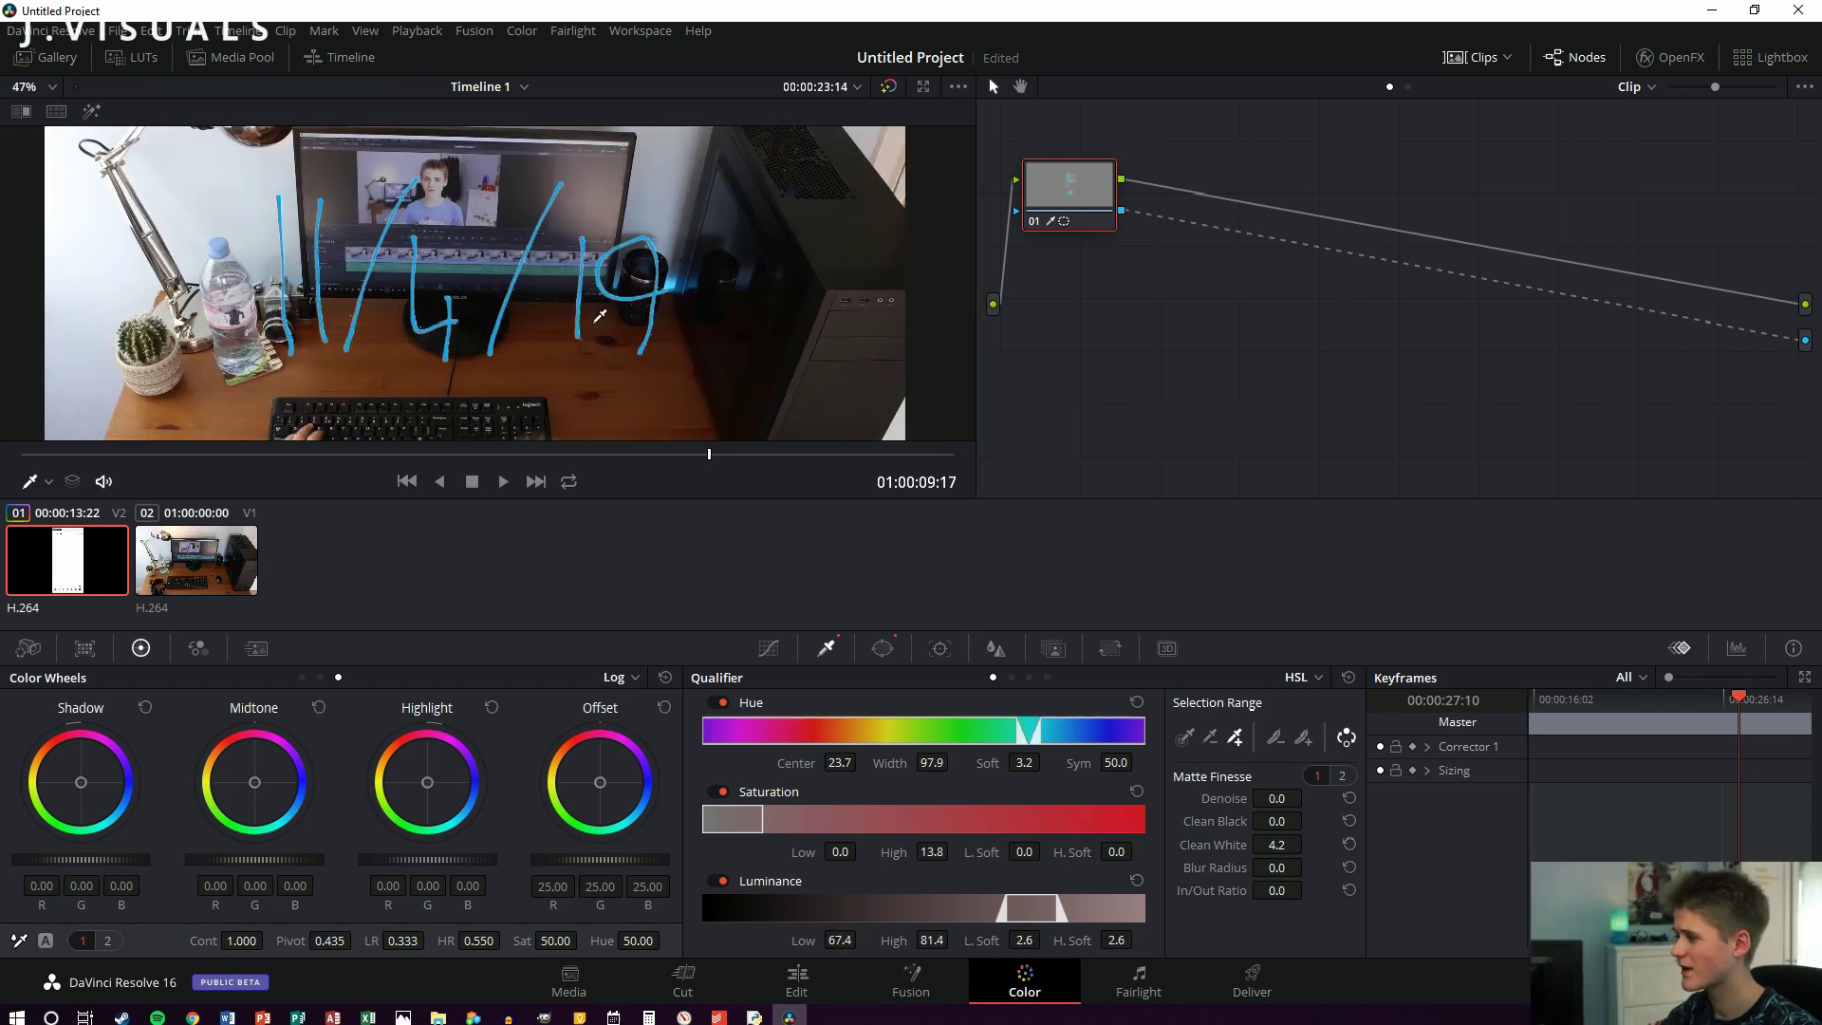
{"action": "left_click", "coordinate": [488, 288]}
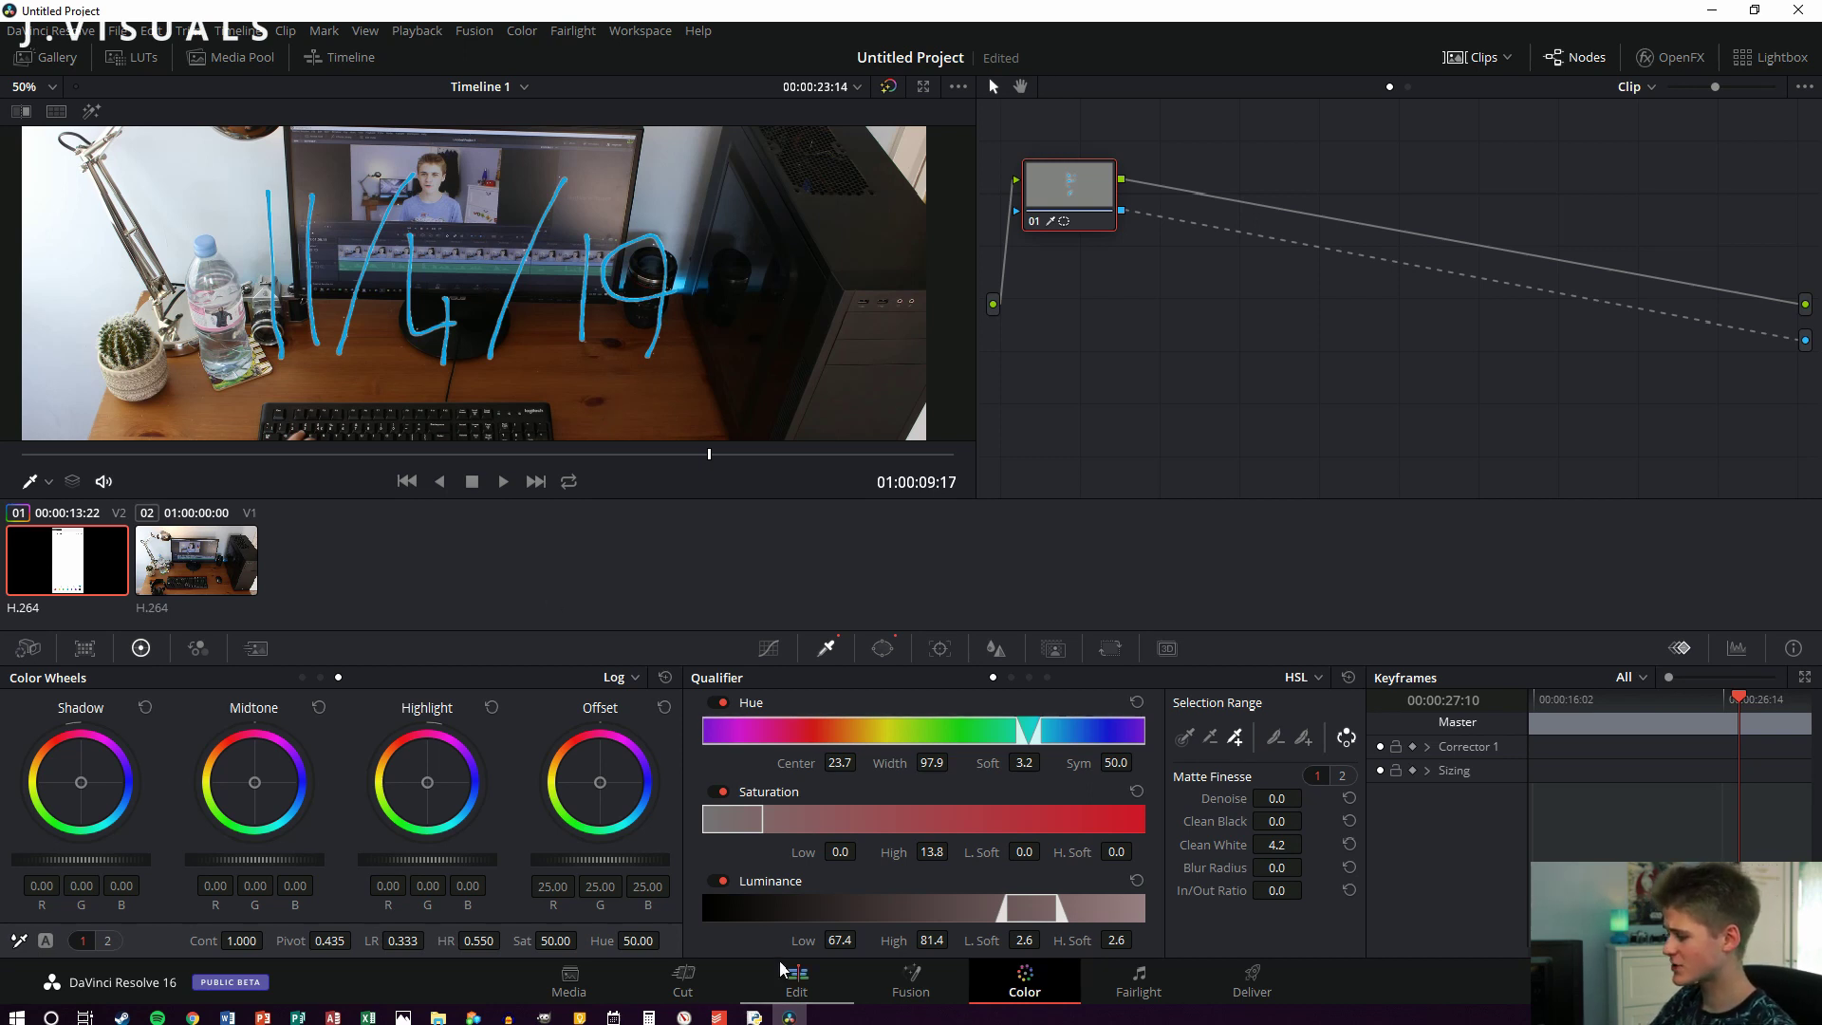
Step: Return to the Edit page and play the composite from the timeline start
{"action": "left_click", "coordinate": [795, 979]}
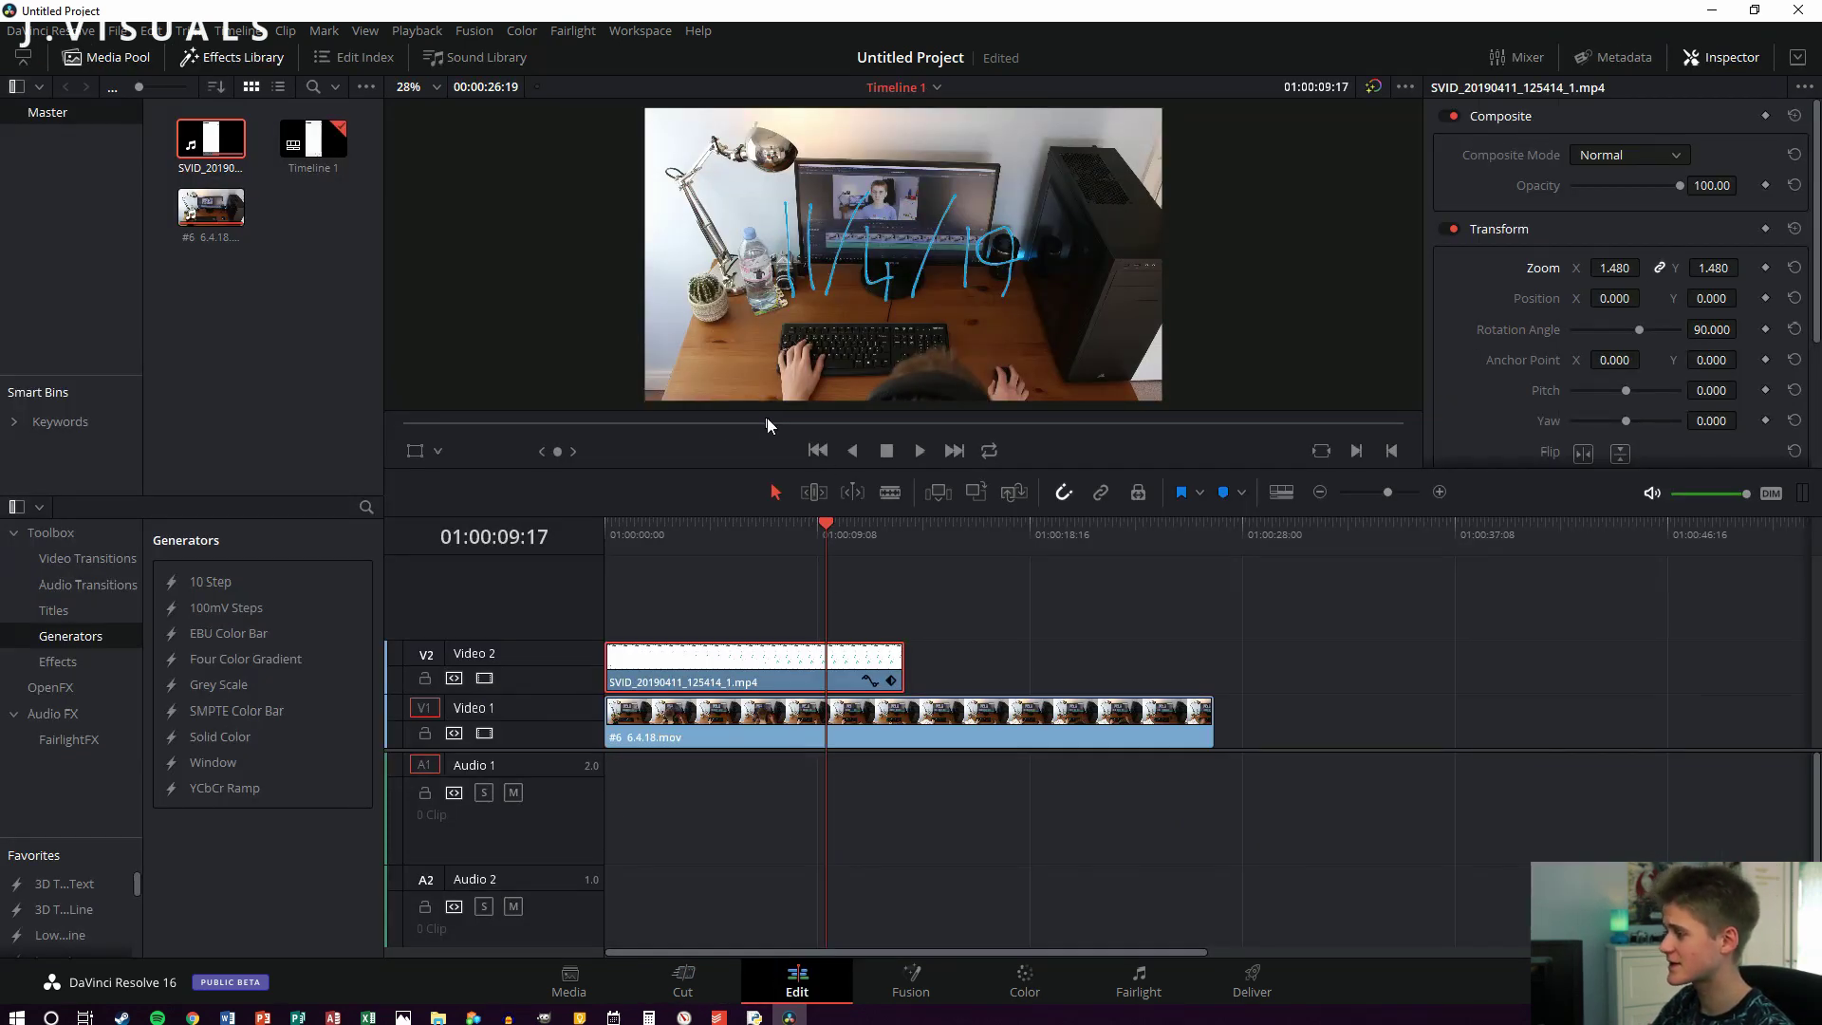
{"action": "left_click_drag", "start_coordinate": [769, 422], "coordinate": [245, 461]}
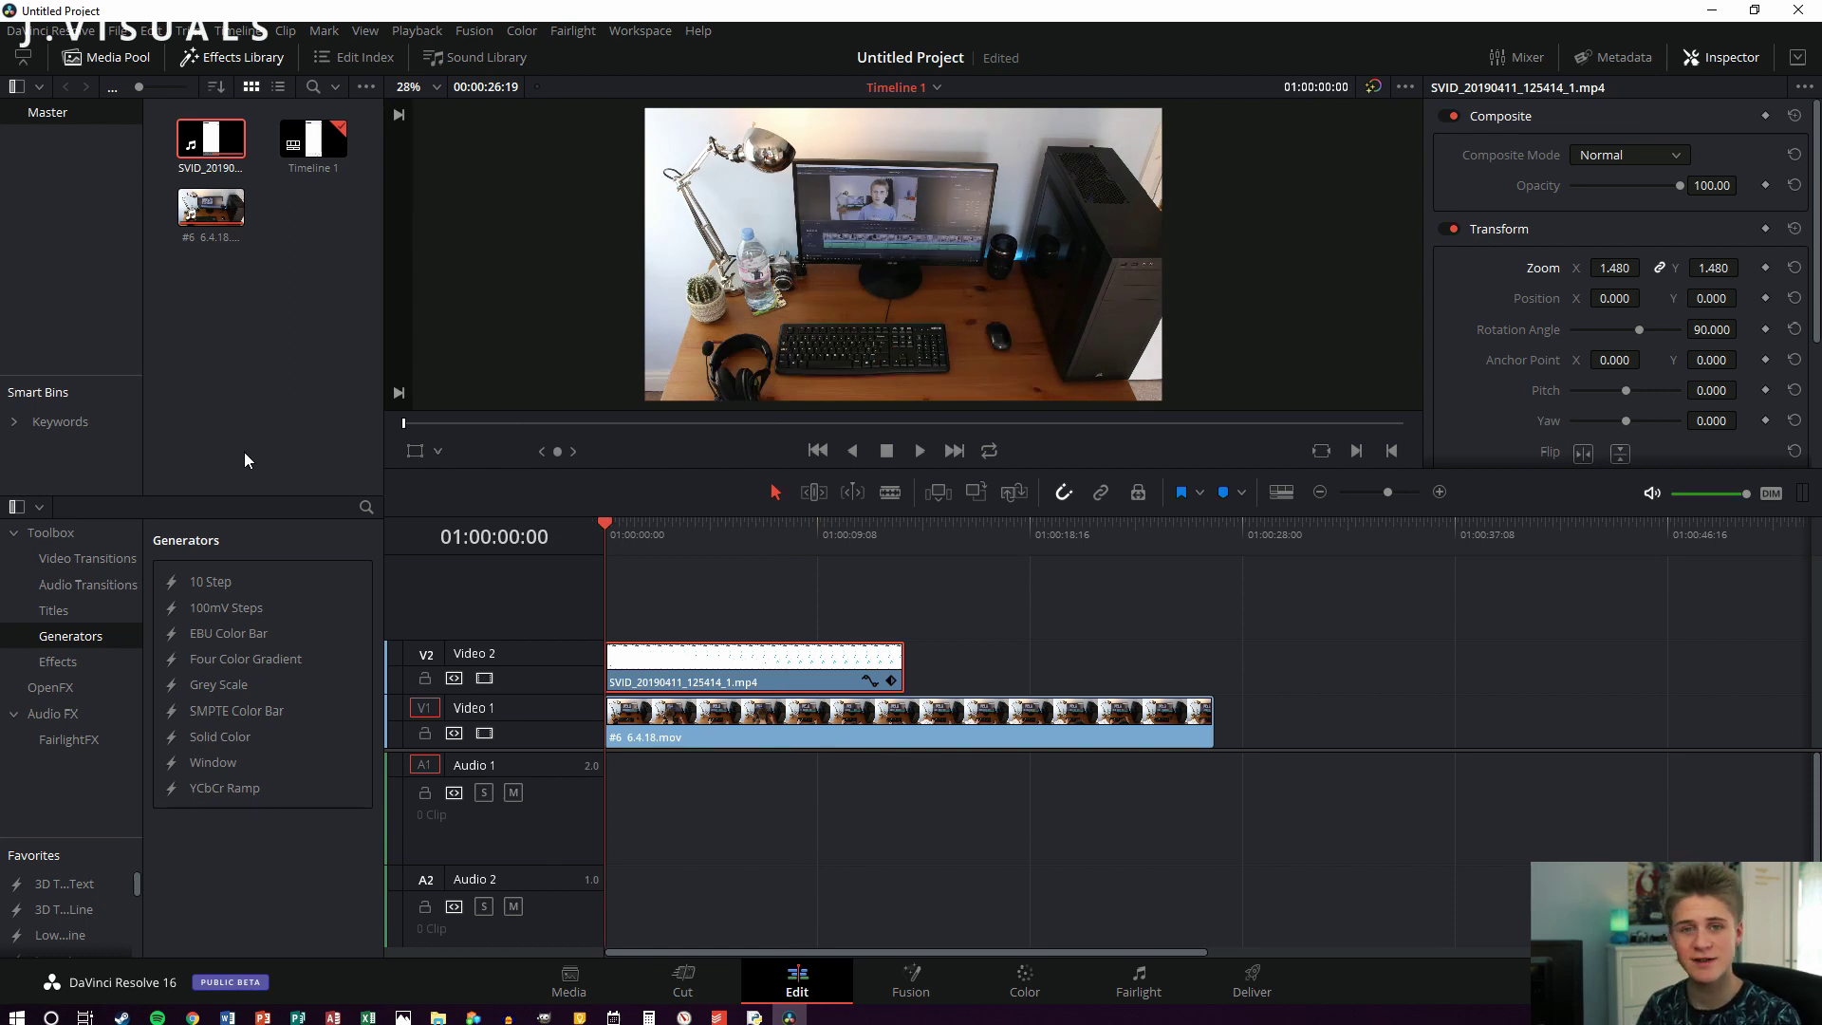
{"action": "key", "text": "space"}
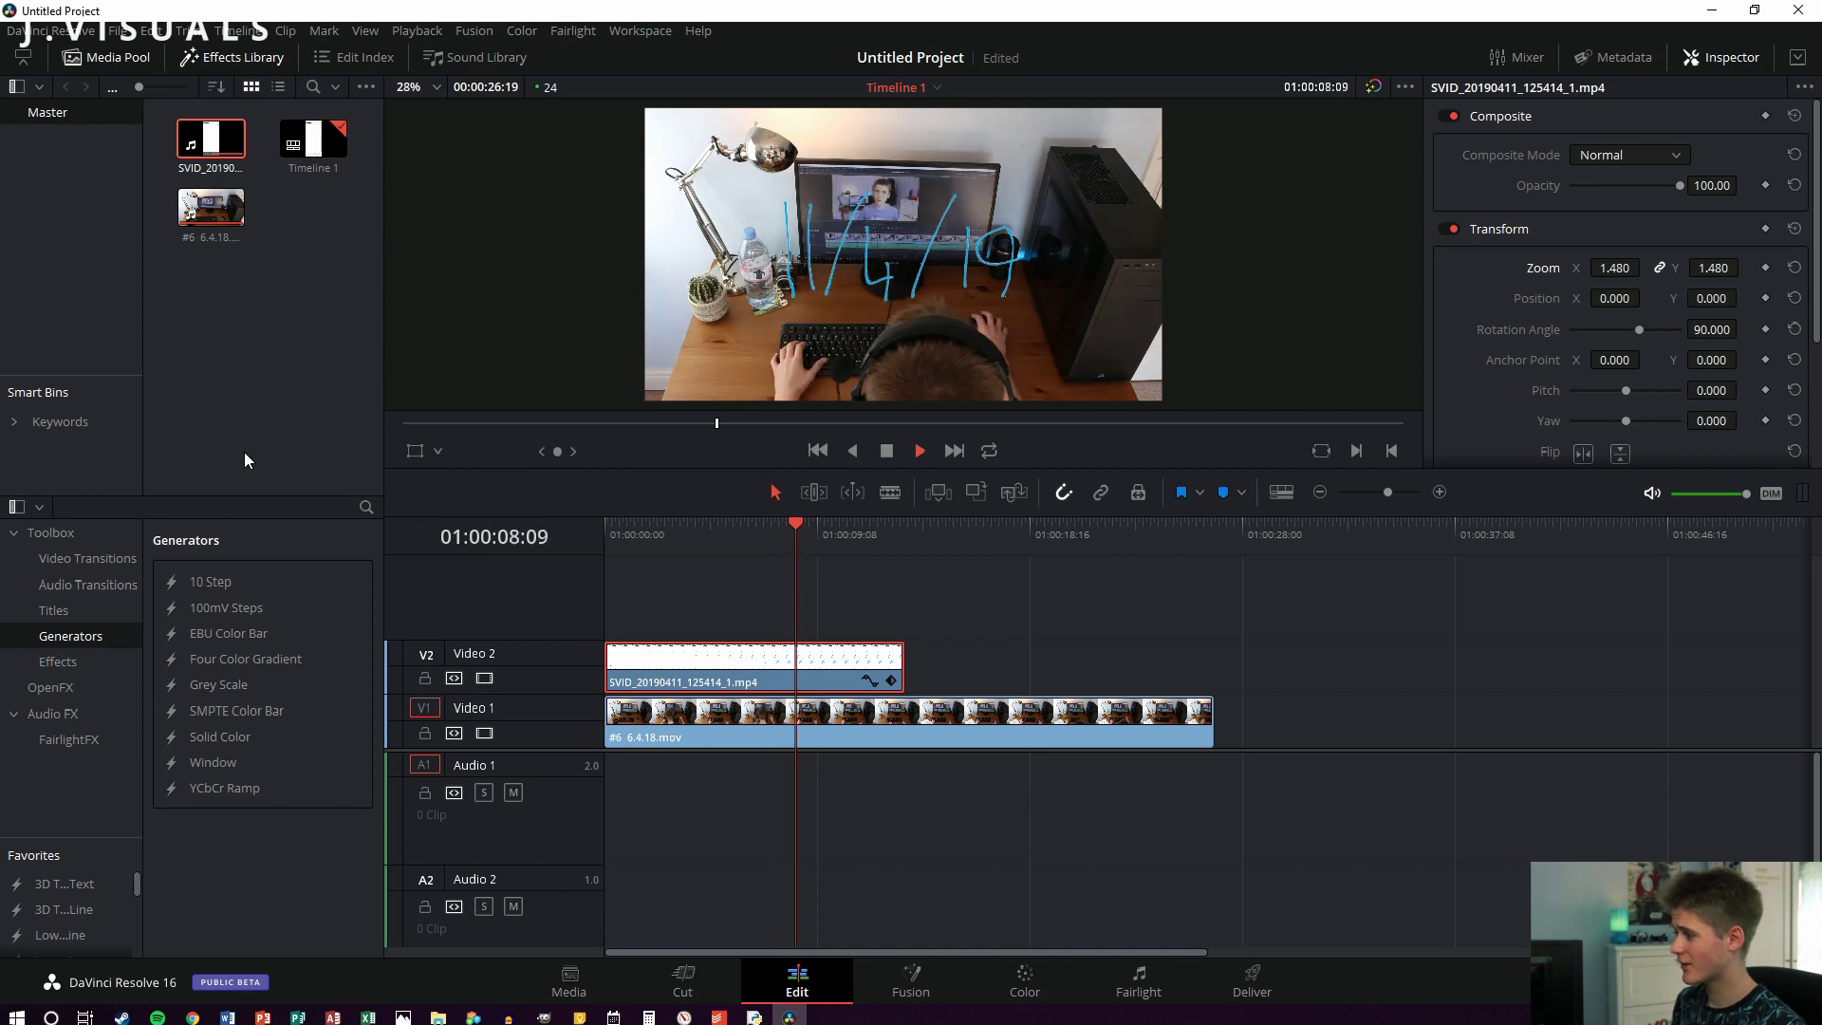
{"action": "key", "text": "space"}
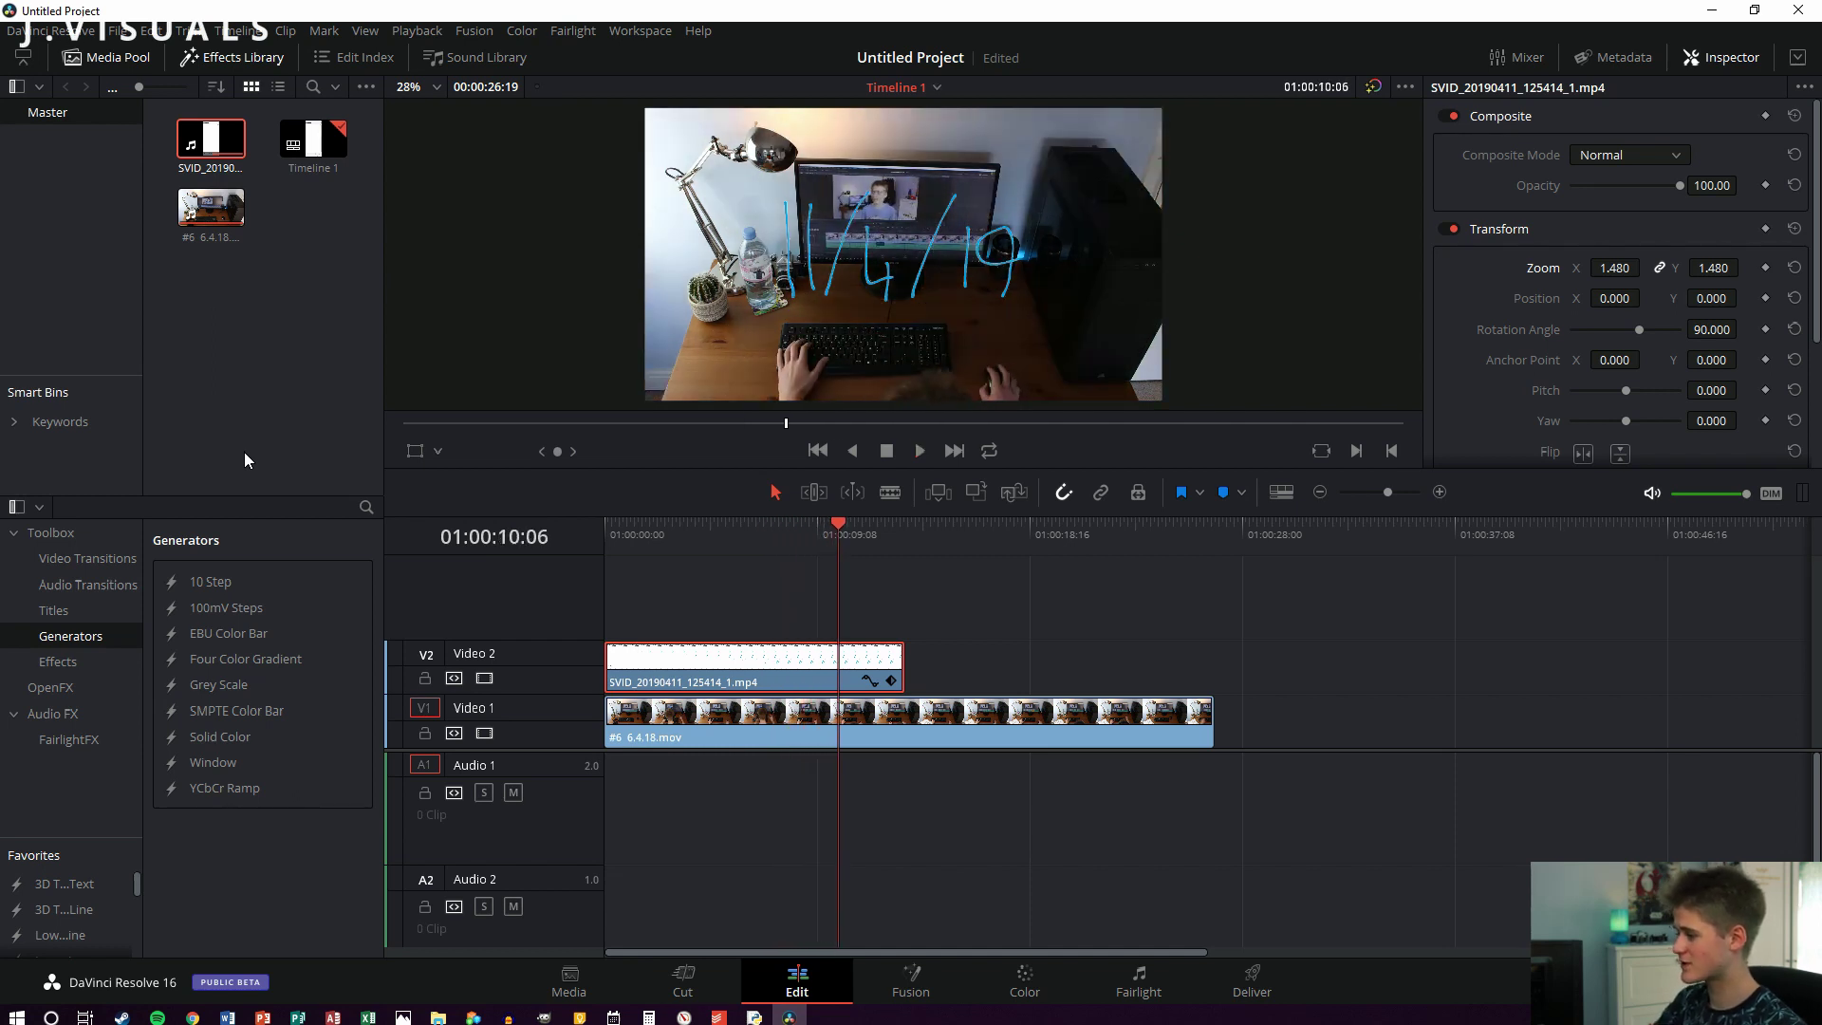
Step: Open Change Clip Speed for the V2 date clip and enter a speed of 102%
{"action": "right_click", "coordinate": [792, 668]}
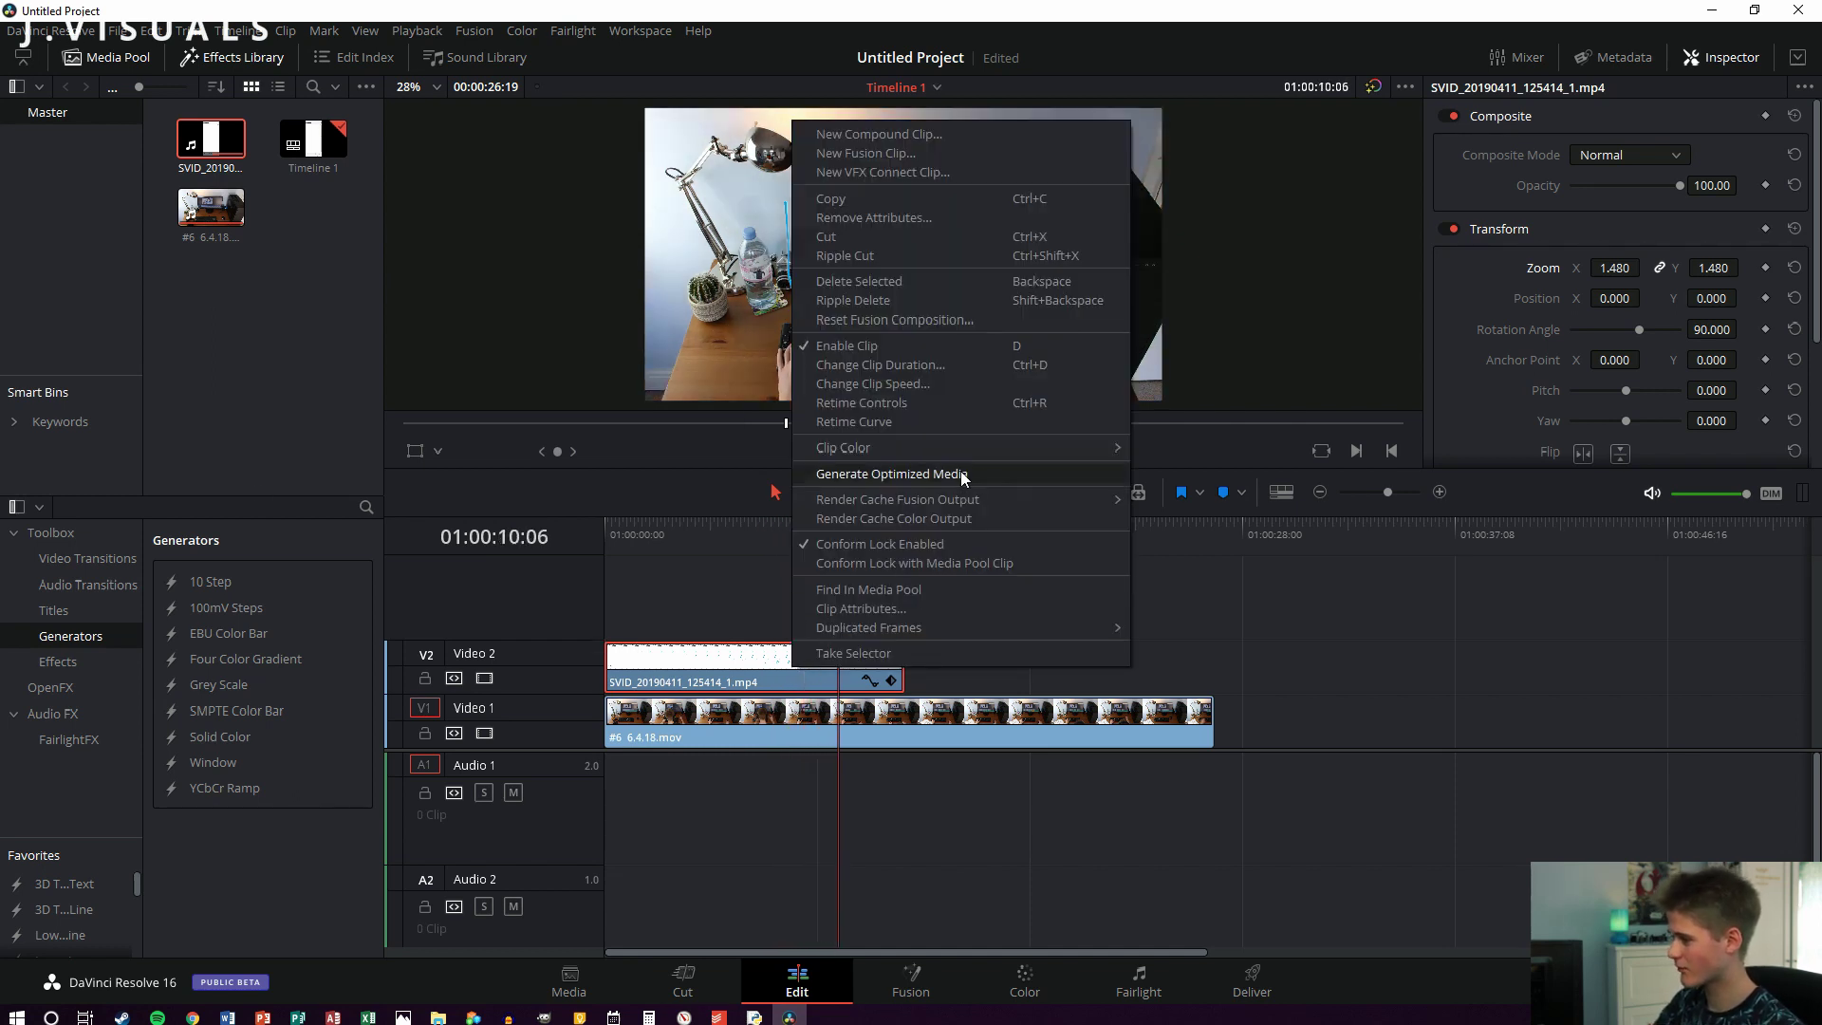
{"action": "left_click", "coordinate": [898, 383]}
{"action": "left_click", "coordinate": [707, 399]}
{"action": "type", "text": "102"}
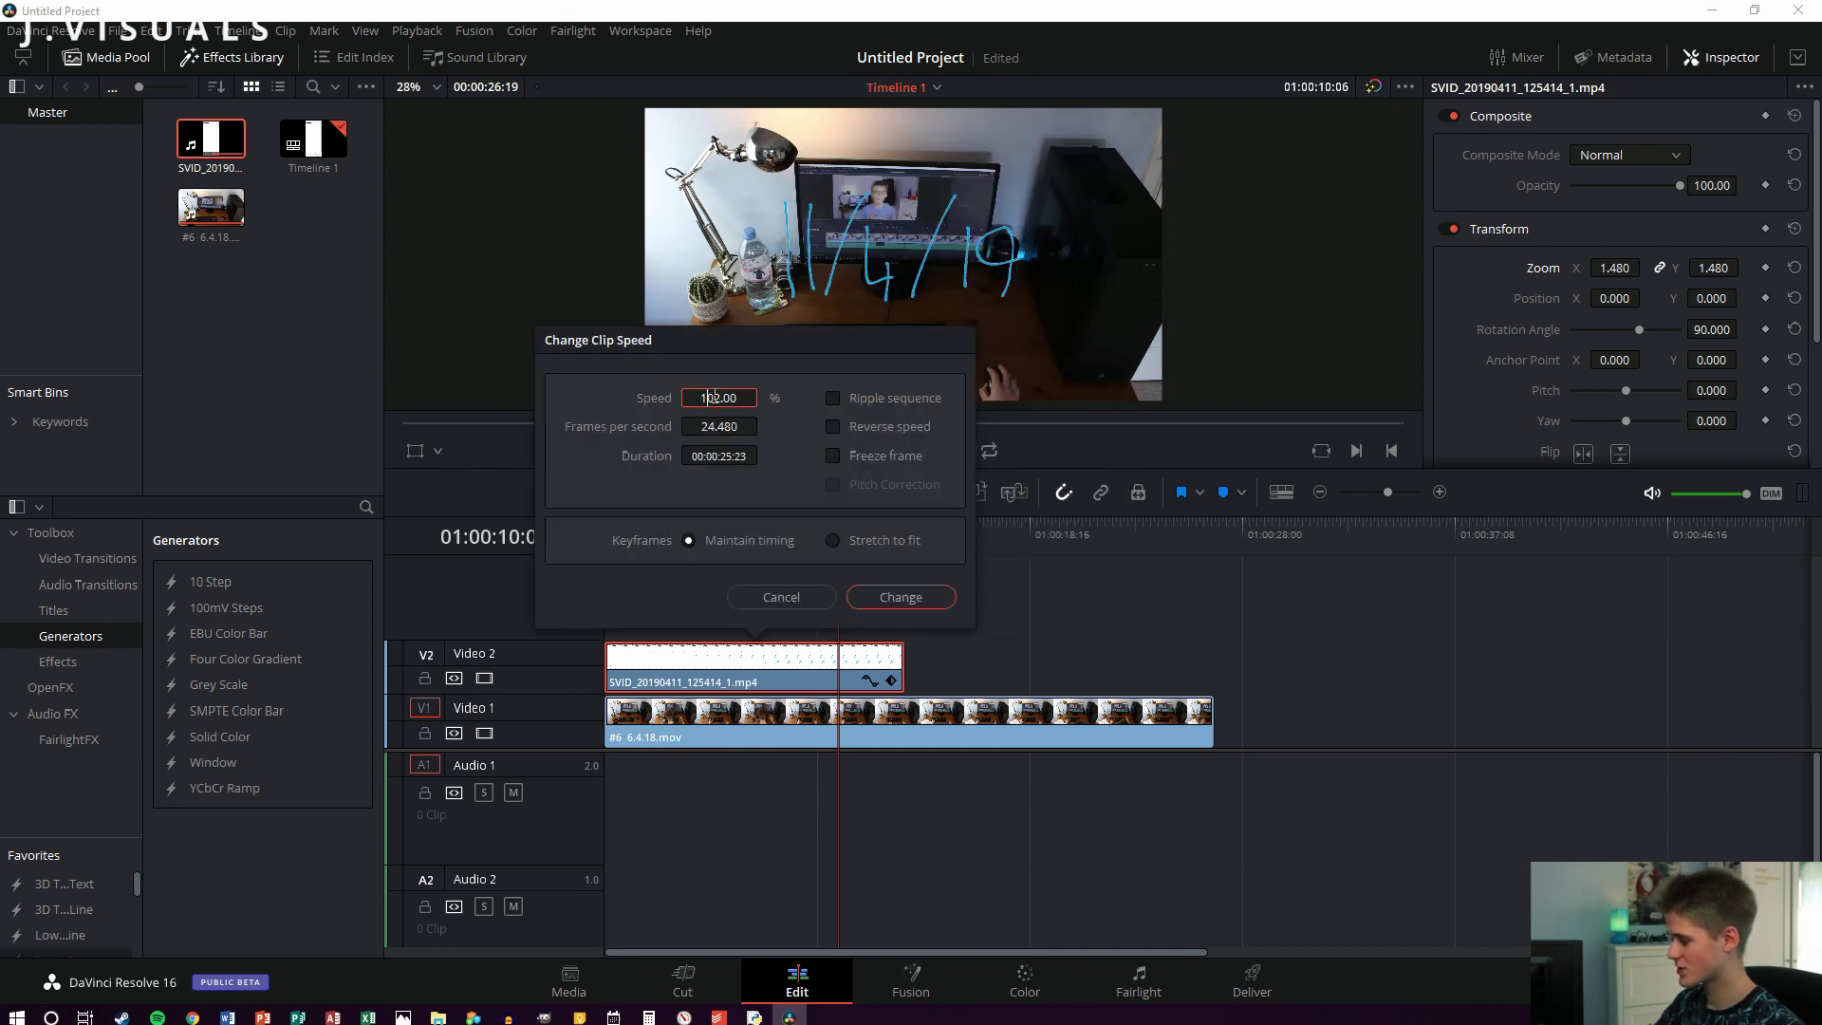